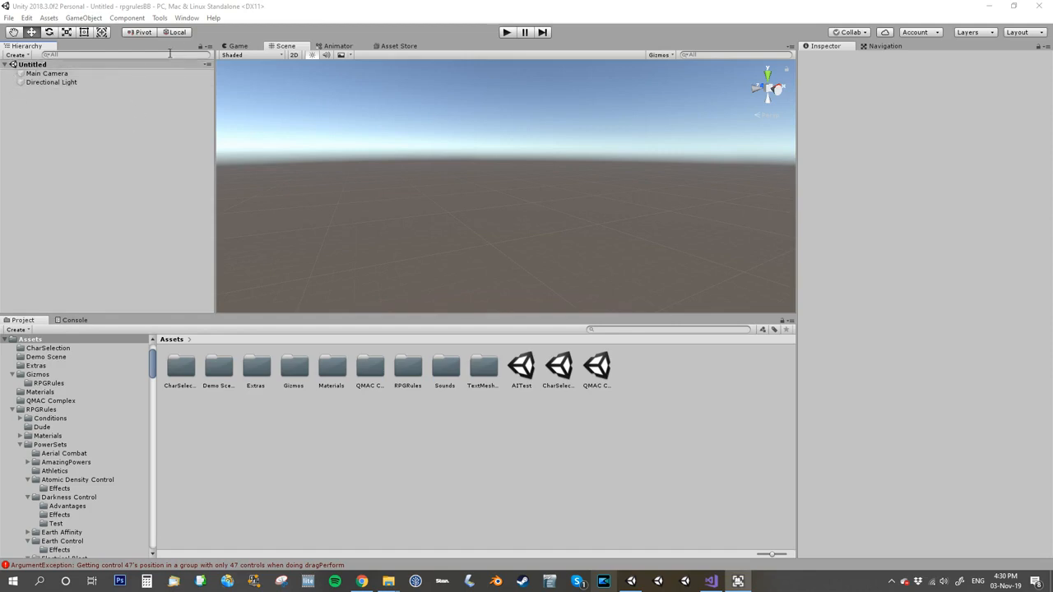
Step: Open the RPGRules Assistant window, dock it beside the Inspector and narrow the Scene view to fit it
left_click(187, 18)
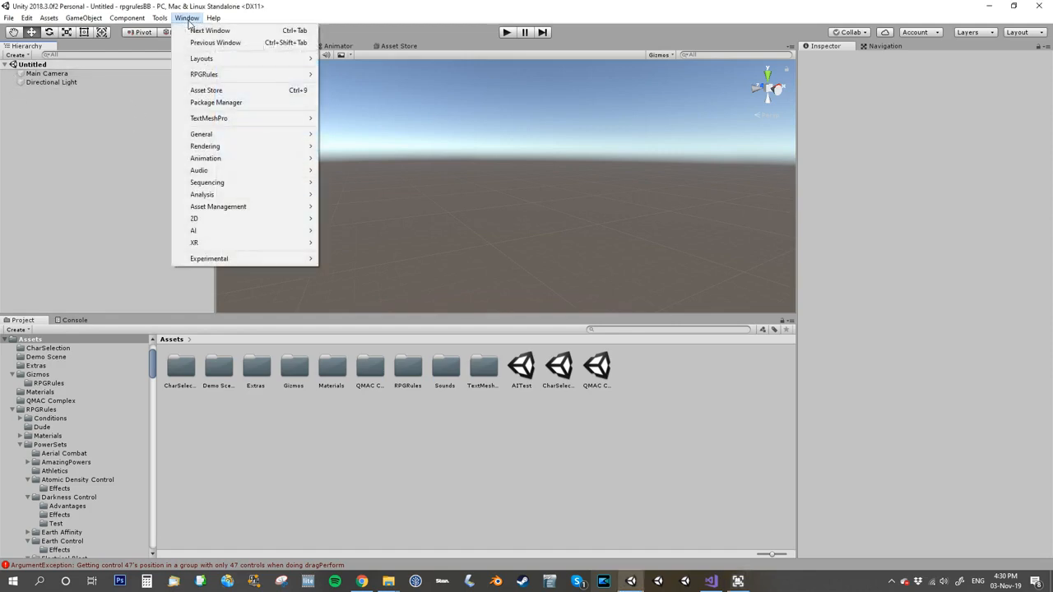
mouse_move(199, 76)
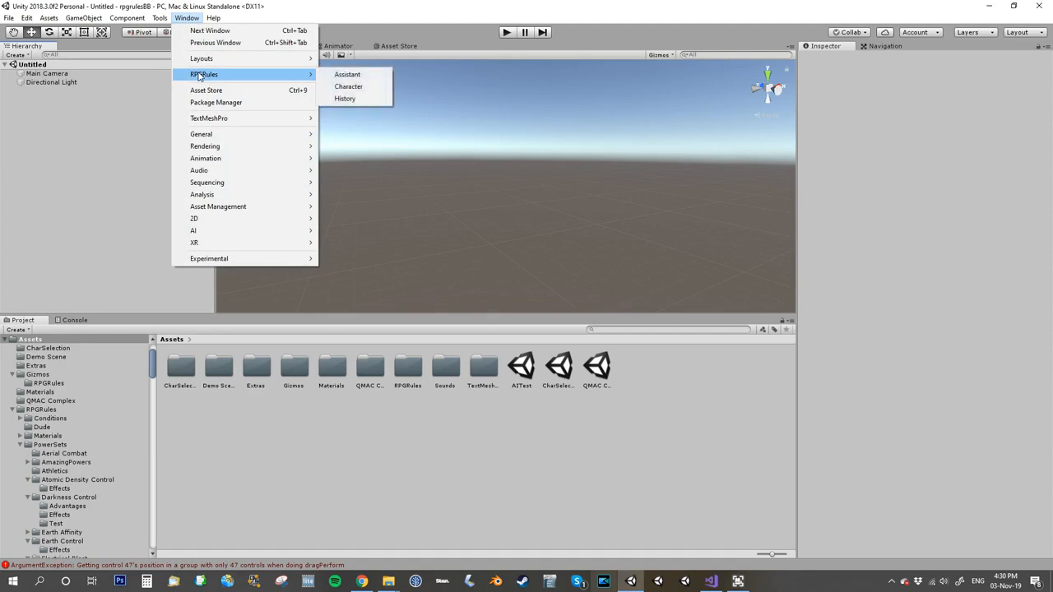
left_click(347, 74)
left_click_drag(792, 119, 816, 106)
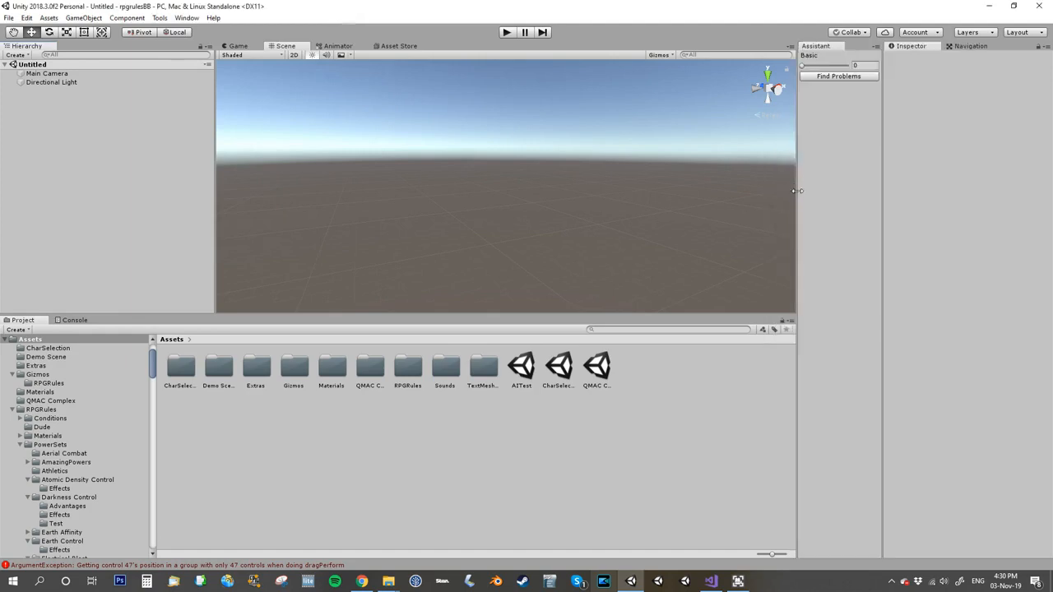
left_click_drag(796, 193, 754, 199)
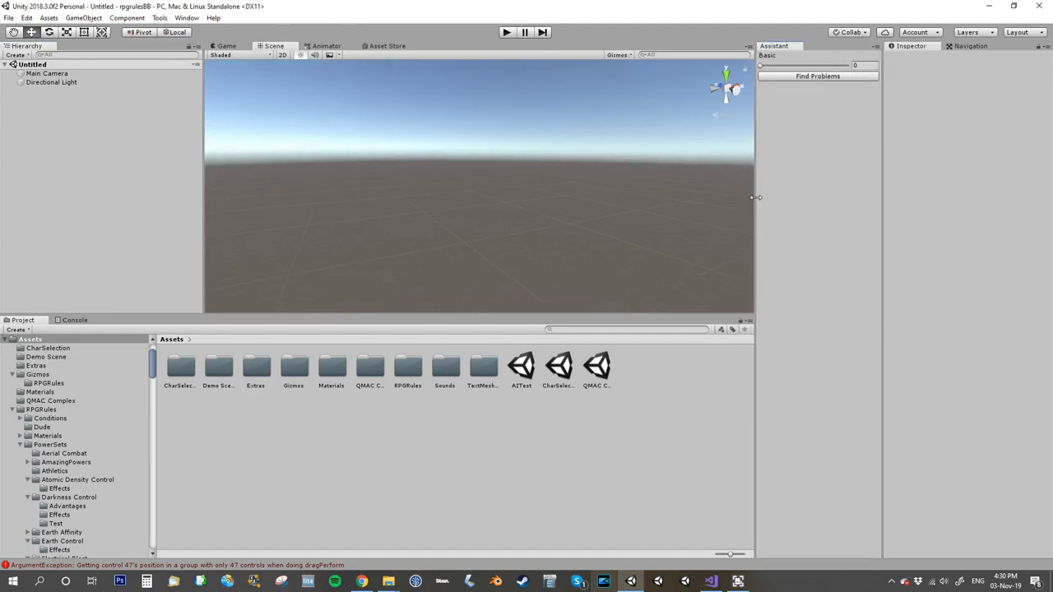
Step: Open the RPGRules Character window and dock it as a tab next to the Assistant
left_click(179, 19)
mouse_move(193, 74)
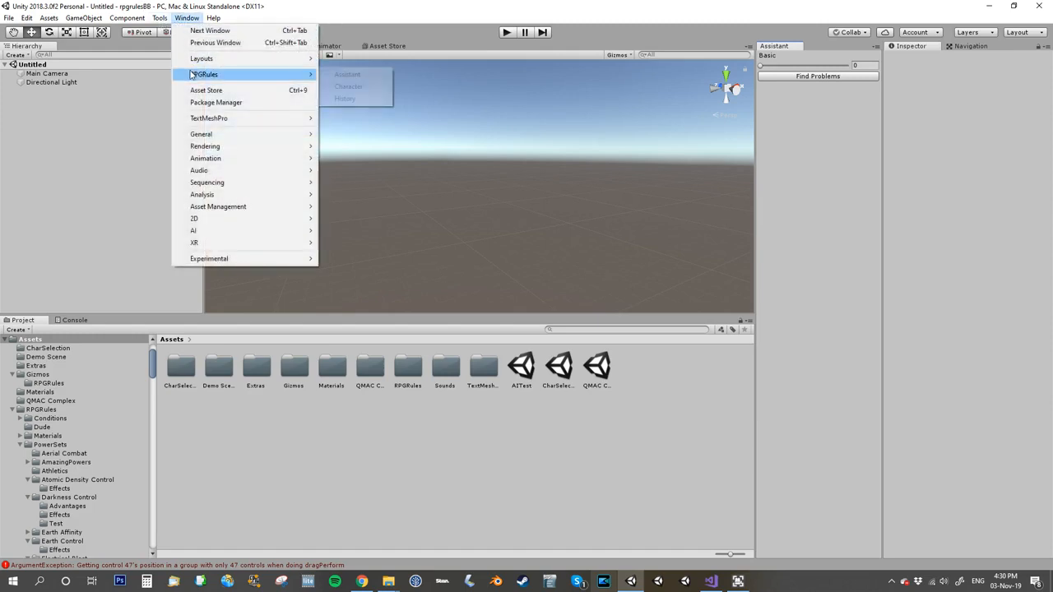
left_click(348, 86)
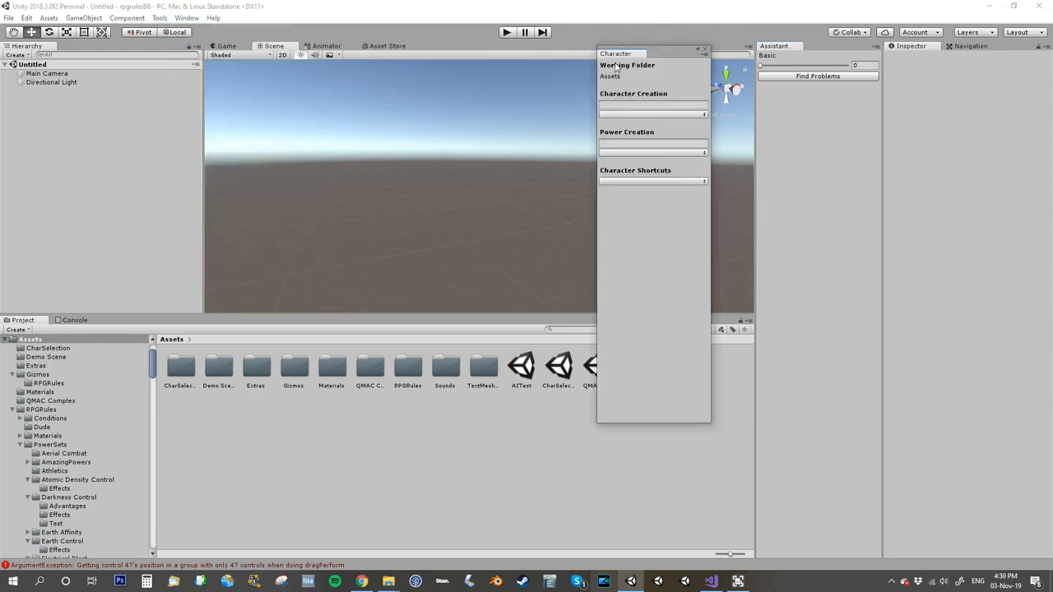
left_click_drag(761, 77, 802, 70)
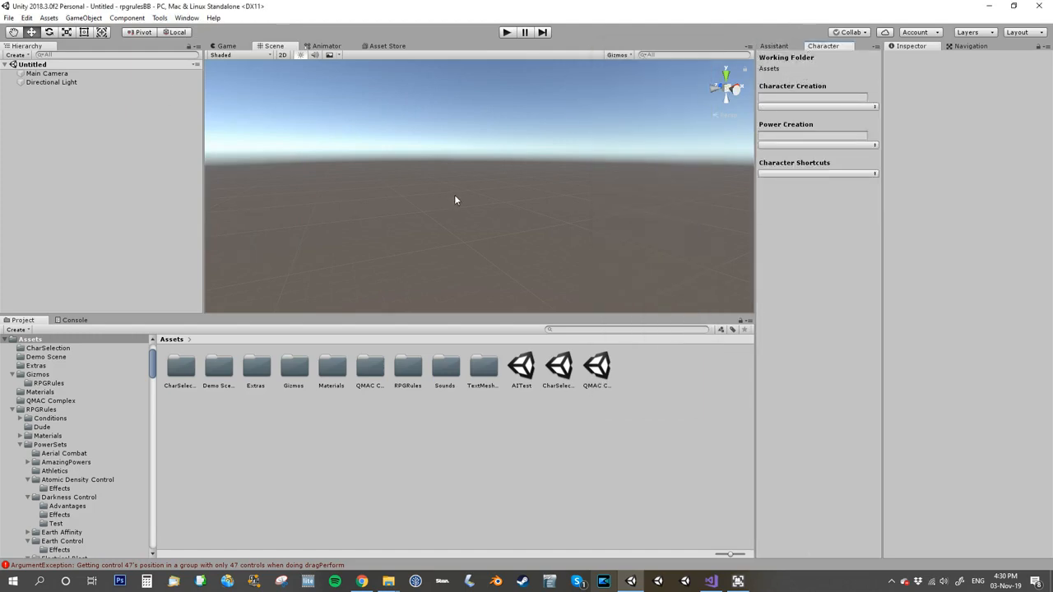
Step: Open the RPGRules History window and dock it as a tab beside the Inspector
left_click(186, 18)
mouse_move(206, 74)
left_click(354, 102)
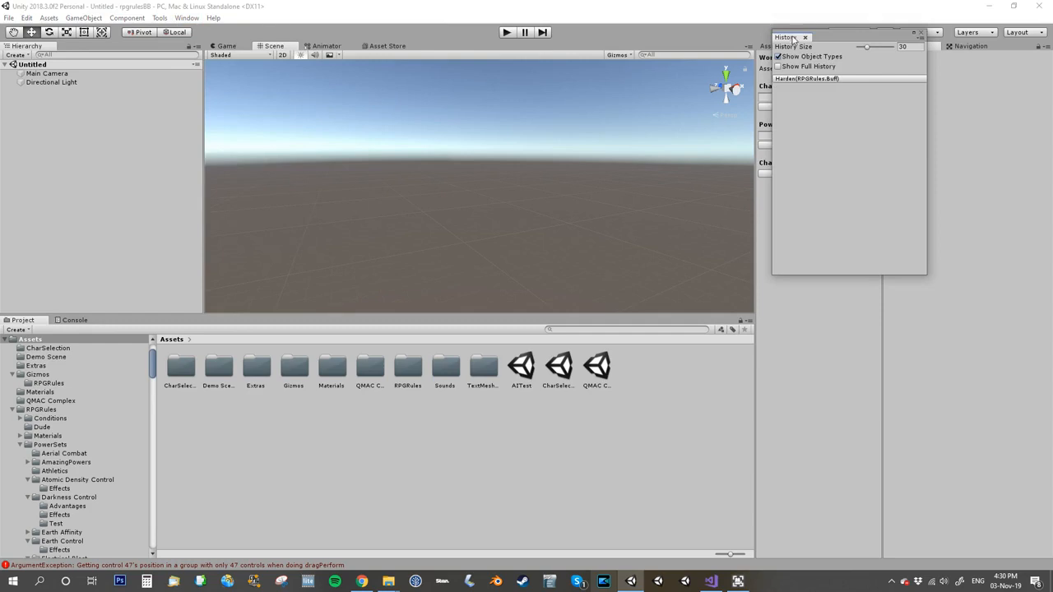
left_click_drag(791, 39, 957, 62)
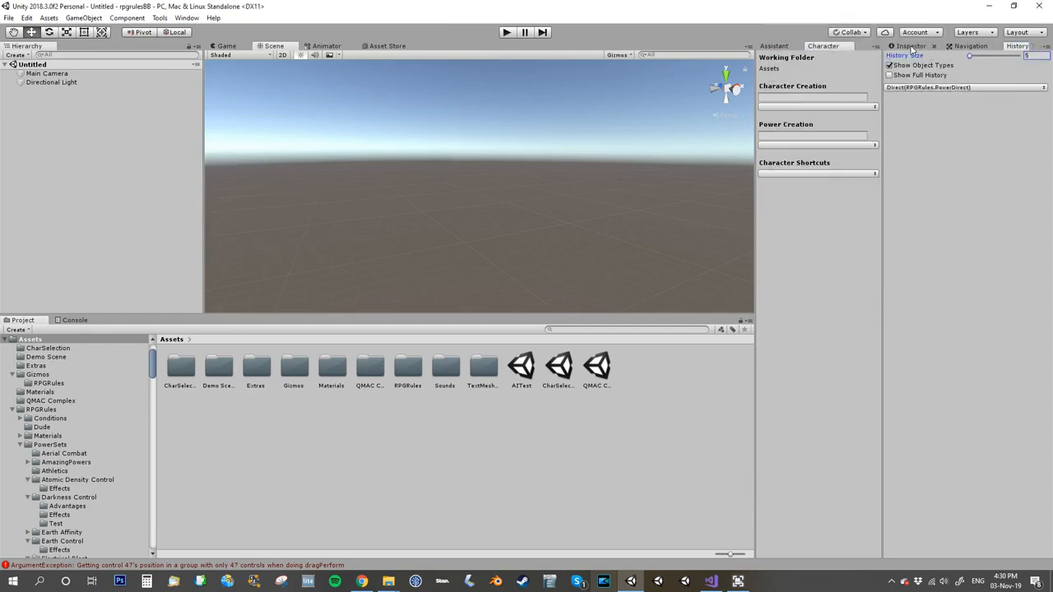
Step: Dock the Inspector beneath the History panel and shrink the History pane to a narrow strip
left_click_drag(892, 57, 907, 98)
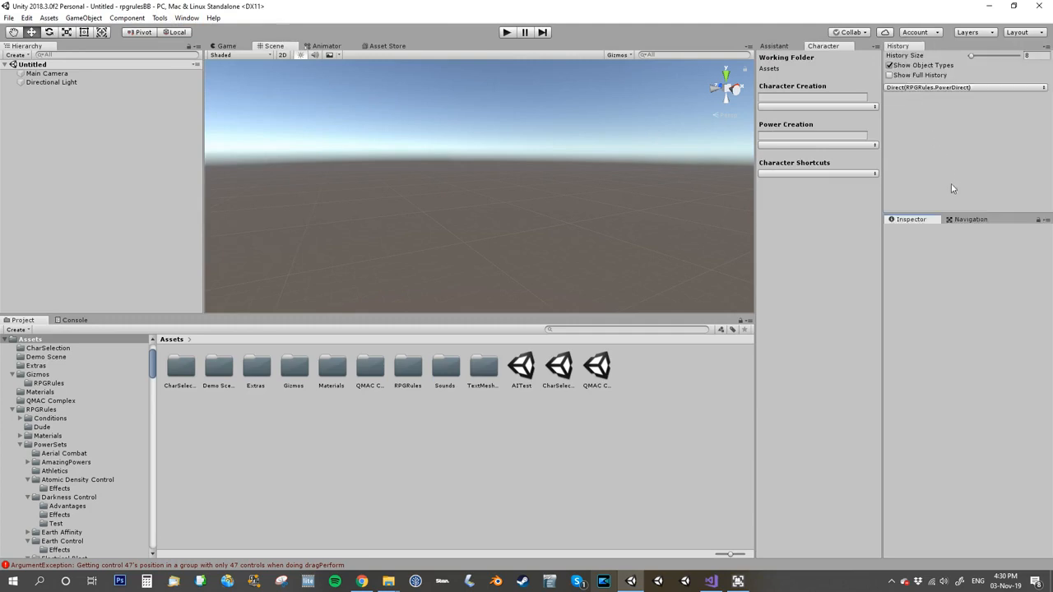
left_click_drag(950, 212, 934, 92)
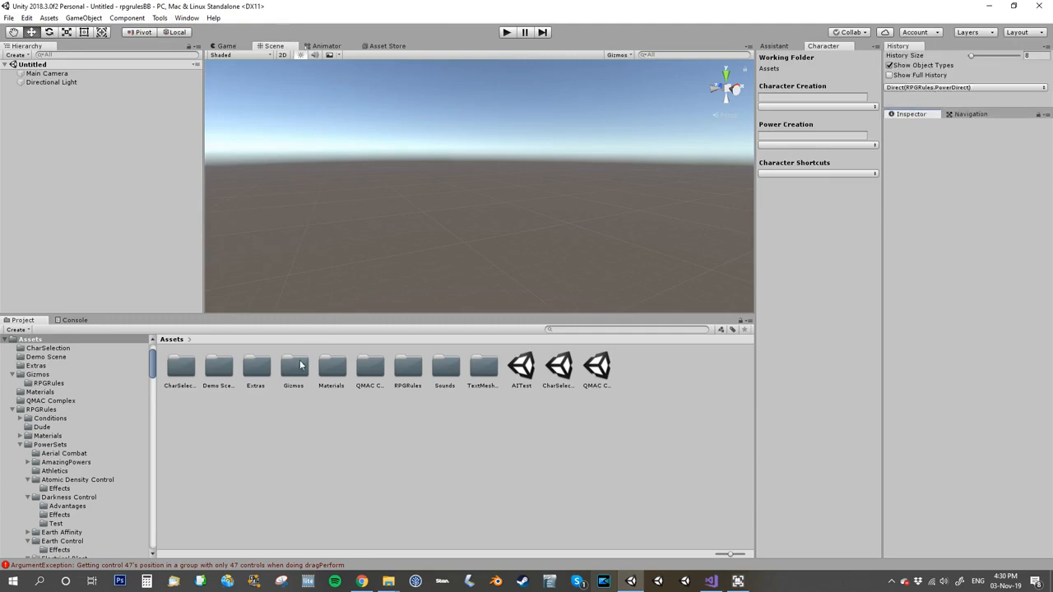
Step: Clear the Console and return to the Project panel
left_click(70, 321)
left_click(13, 329)
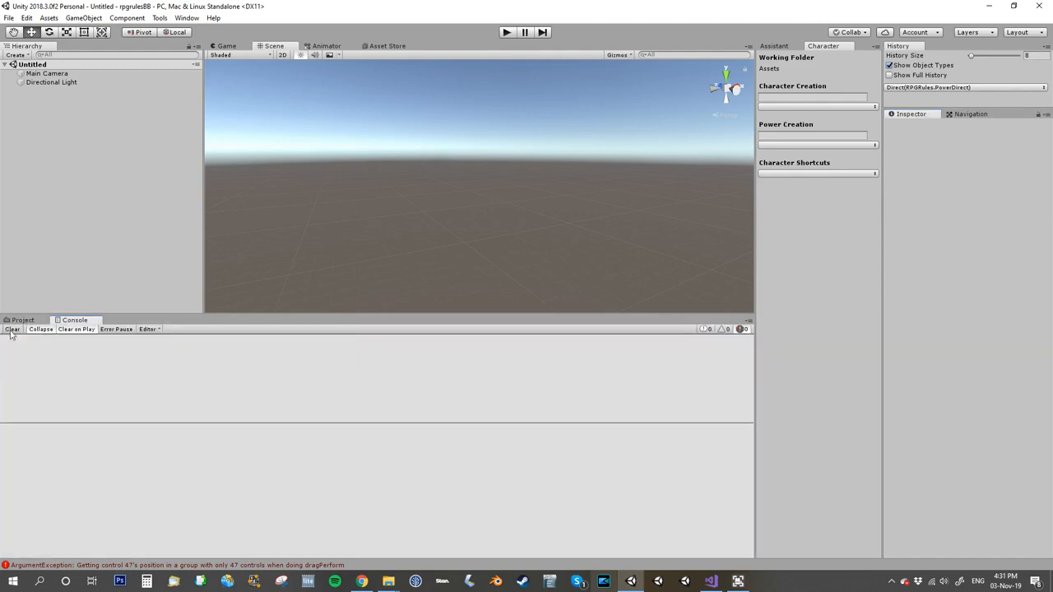
left_click(21, 320)
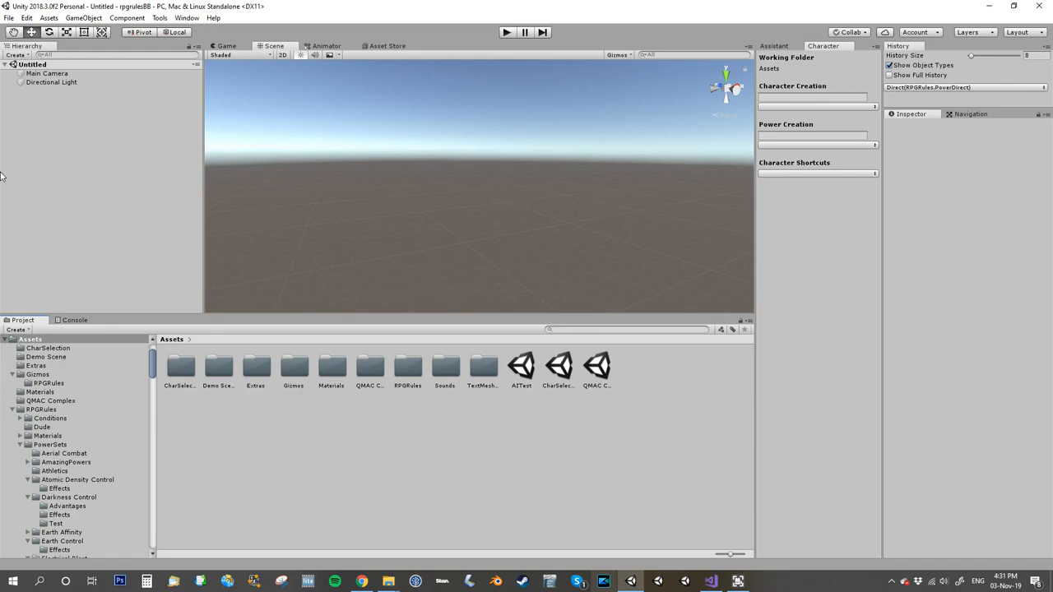
Step: Open the TrainingRoom scene from the RPGRules Scenes folder
double_click(407, 366)
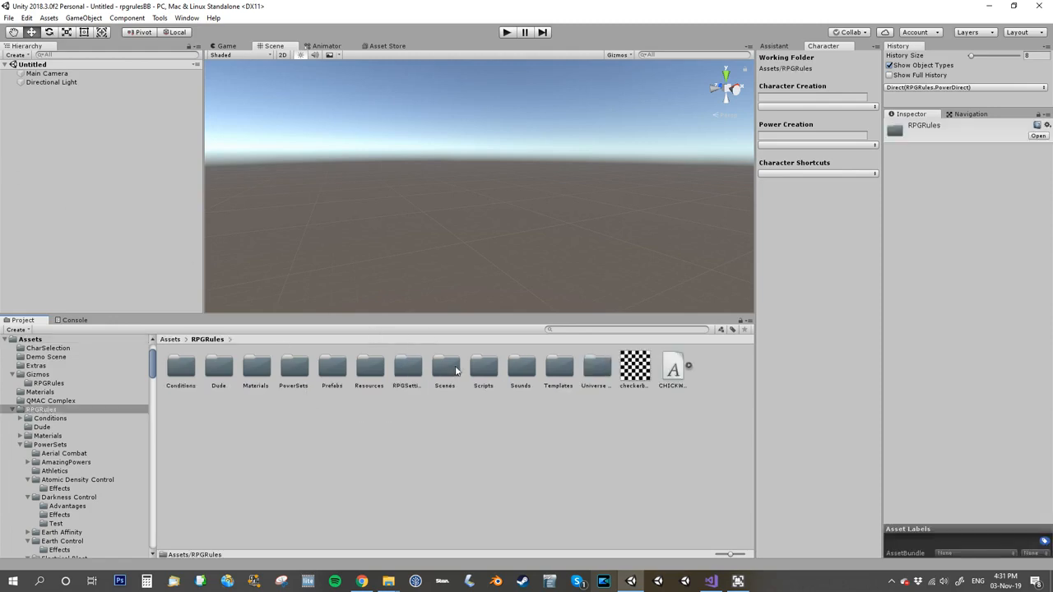
double_click(445, 367)
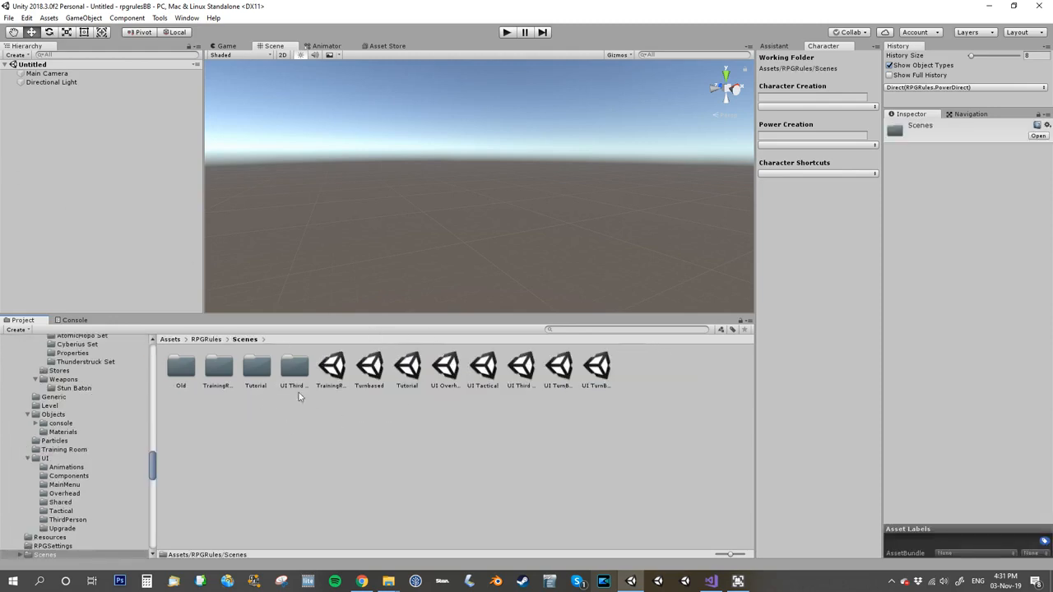
left_click(329, 368)
double_click(330, 370)
right_click_drag(378, 205, 448, 202)
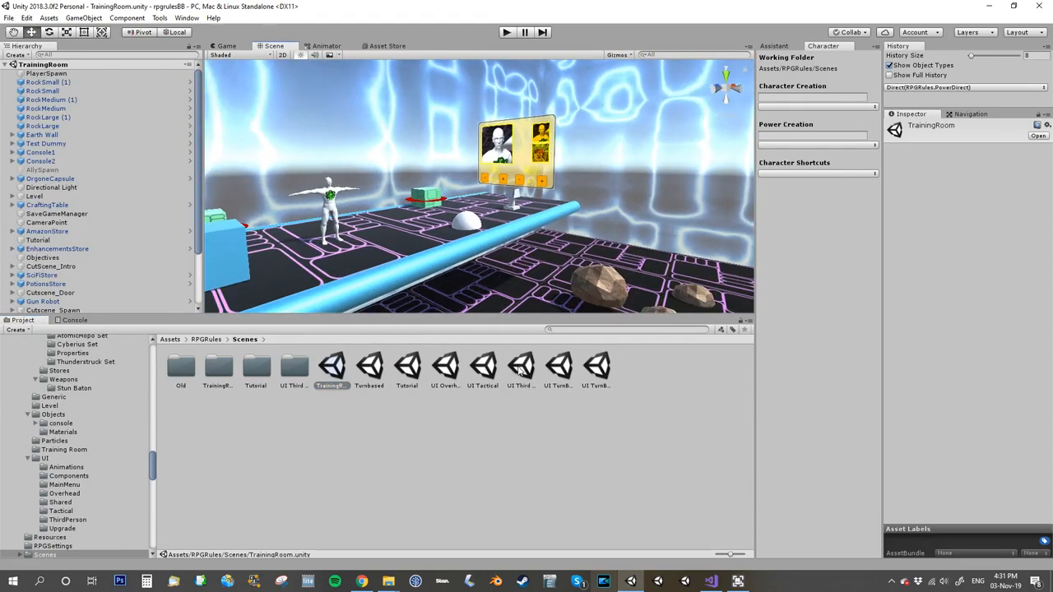
left_click(6, 64)
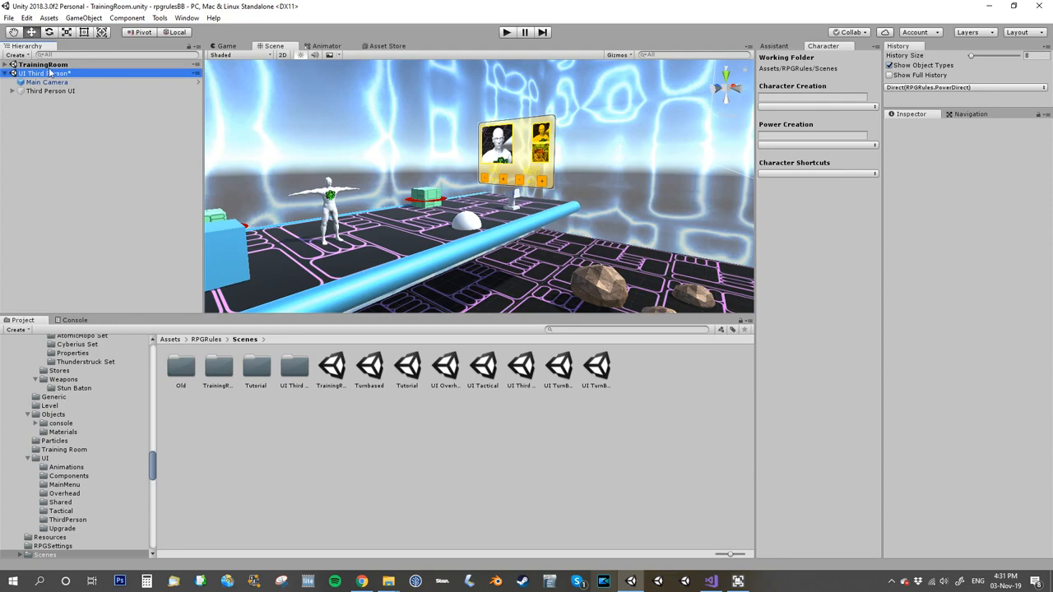
left_click(50, 66)
left_click(6, 65)
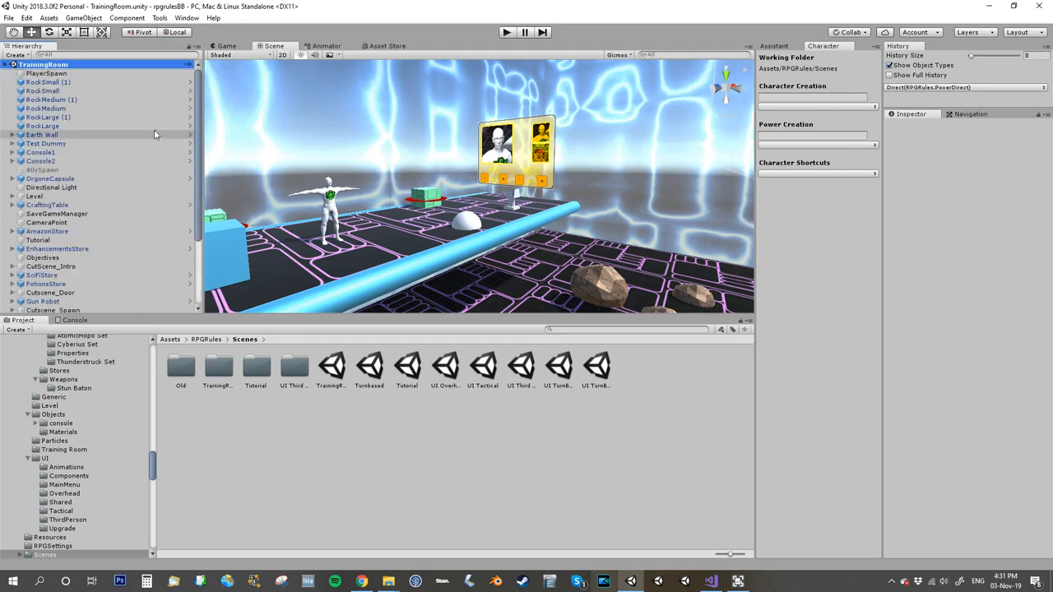
Step: Create a new folder named Characters in the Assets root
left_click(170, 340)
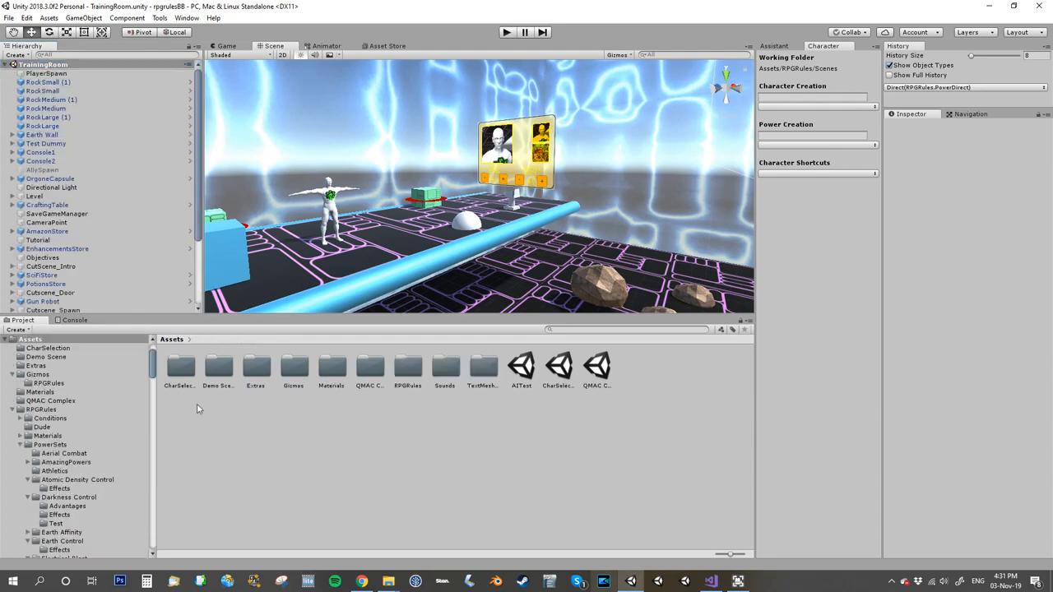
right_click(199, 408)
mouse_move(247, 155)
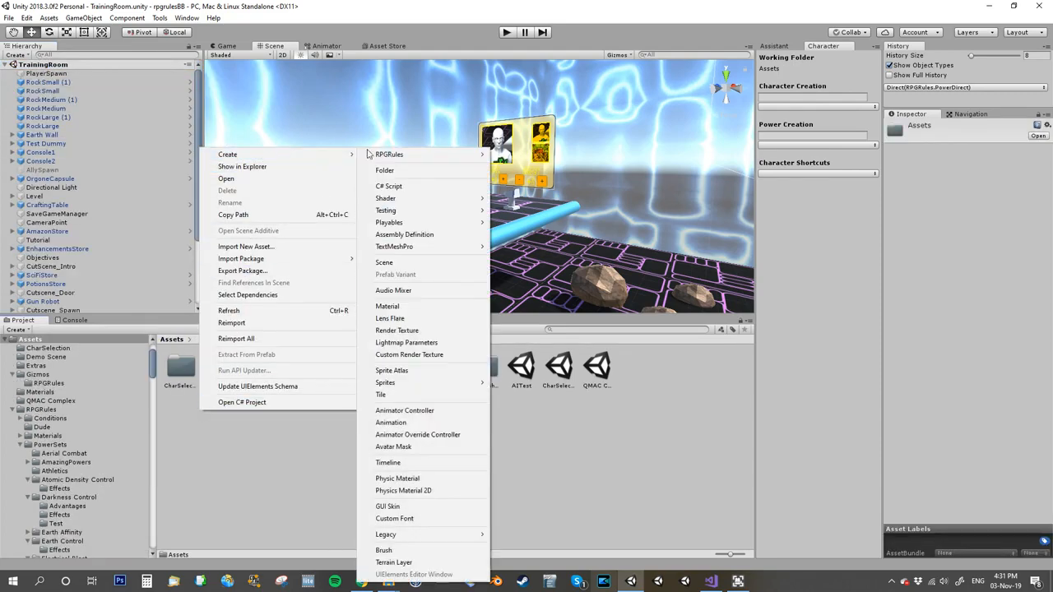
left_click(385, 171)
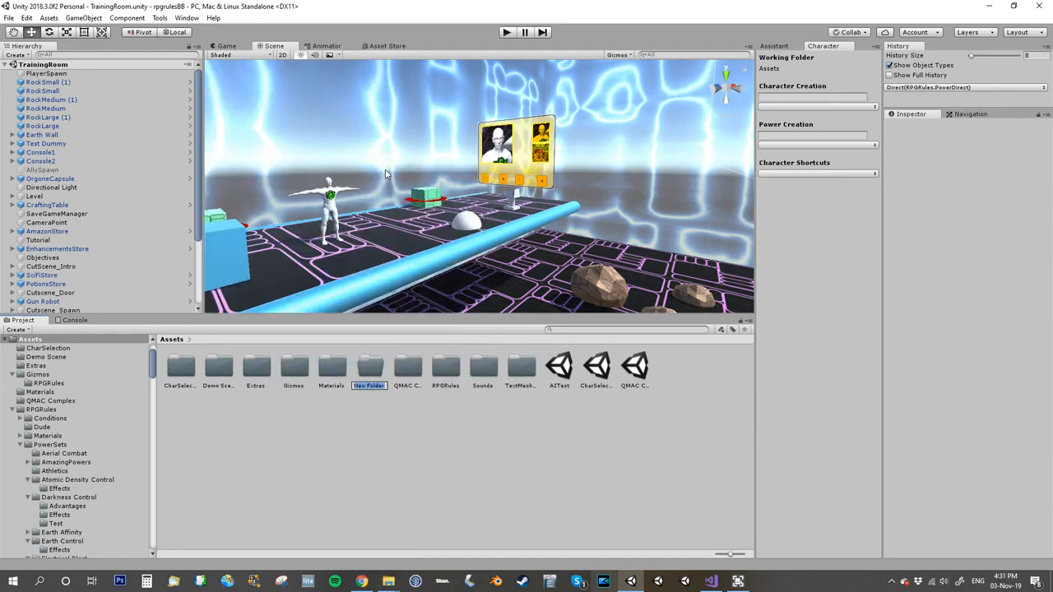
type("Characters")
key("Return")
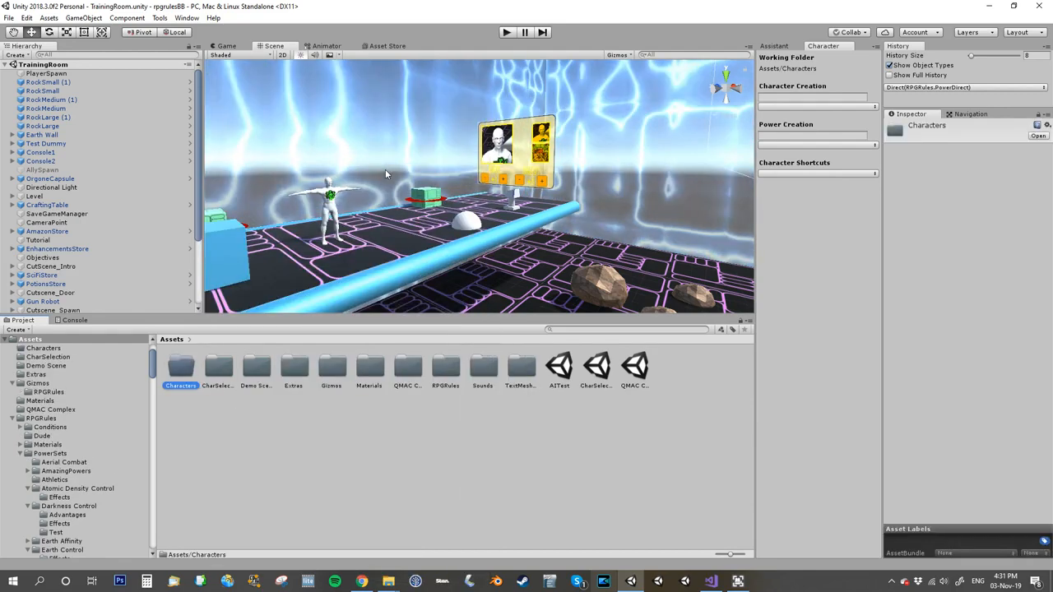
Step: Open the Characters folder and clone the Male Basic template as a new character named Rainbow Guy
double_click(182, 367)
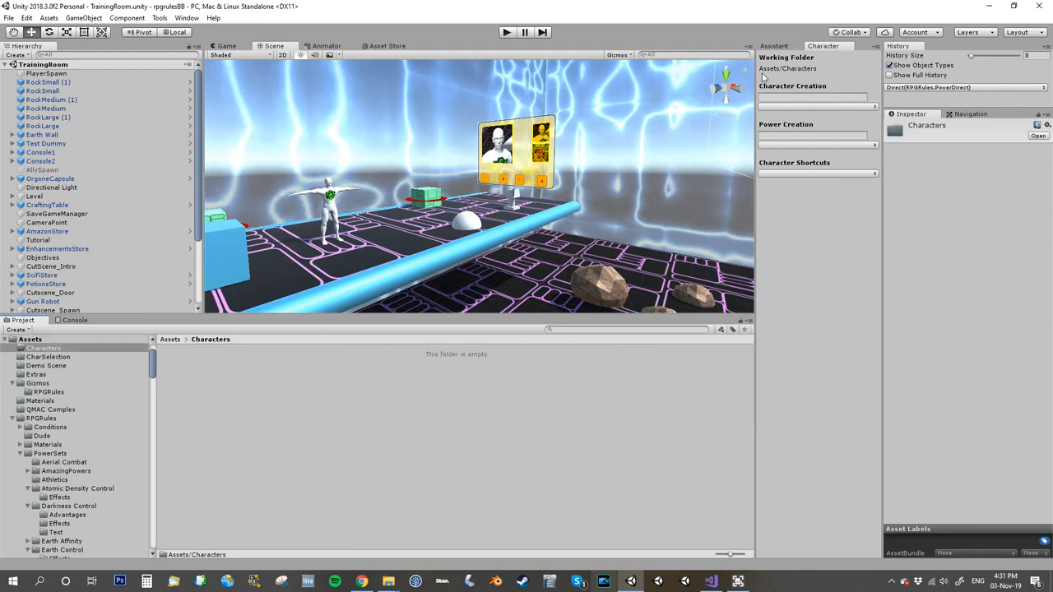
left_click(801, 107)
left_click(792, 143)
left_click(791, 98)
type("Ra")
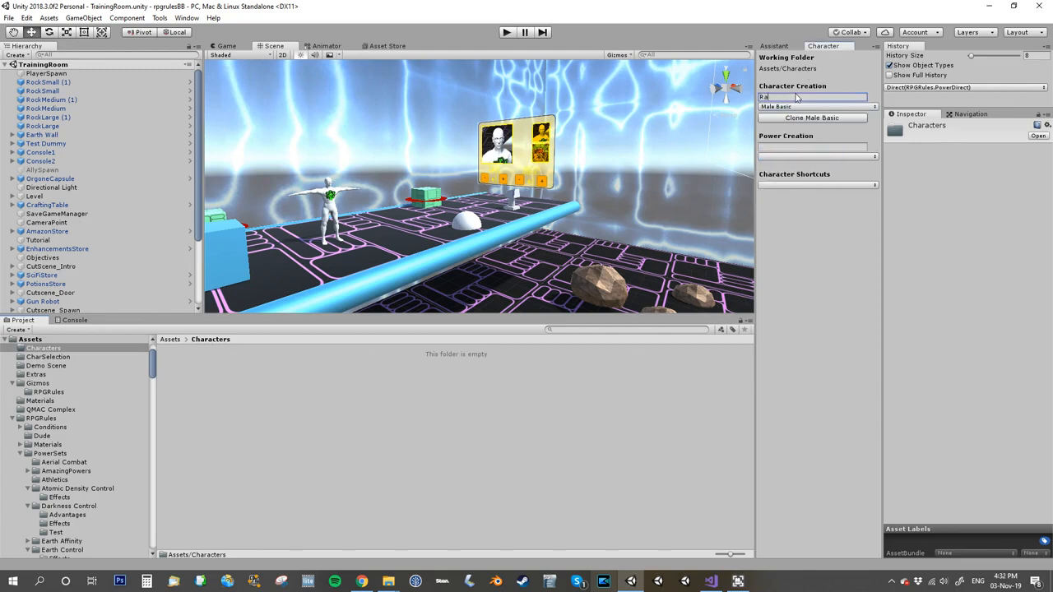
type("inbow Guy")
left_click(832, 117)
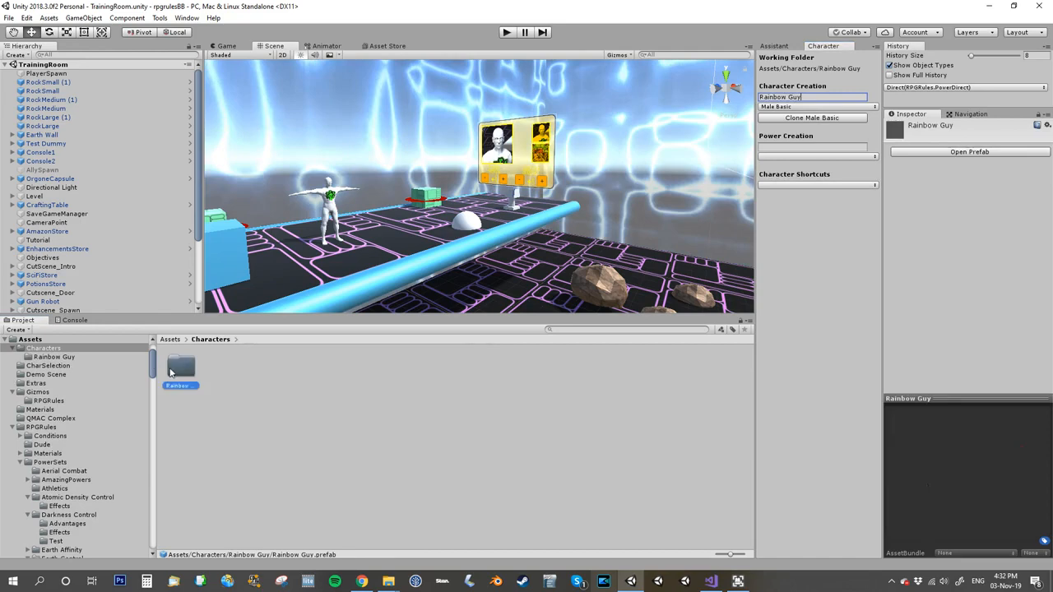
Step: Open the Rainbow Guy folder and inspect its portrait, material and texture assets
double_click(177, 368)
left_click(182, 370)
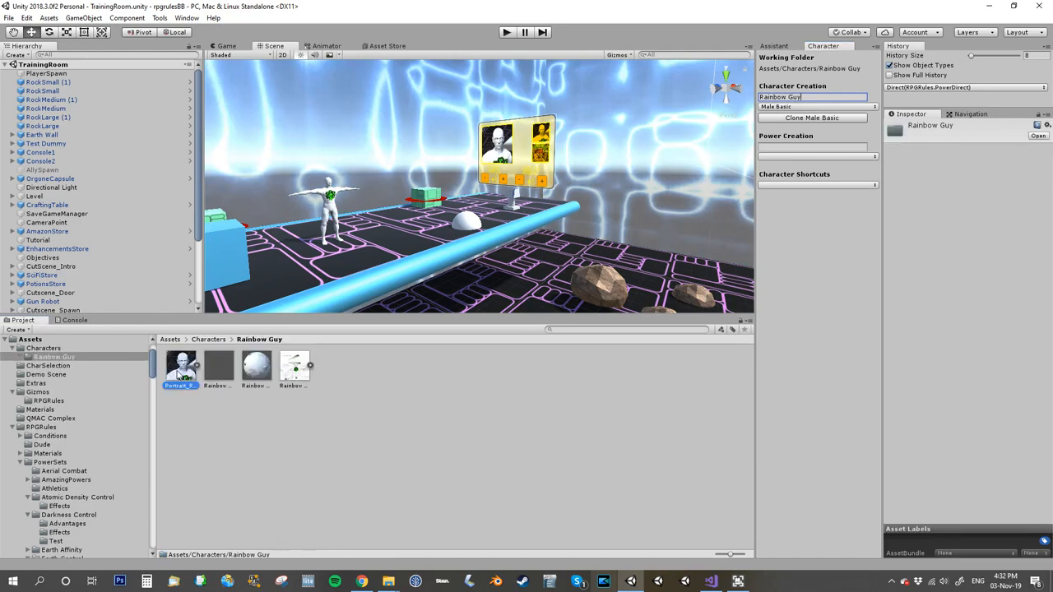
left_click(256, 378)
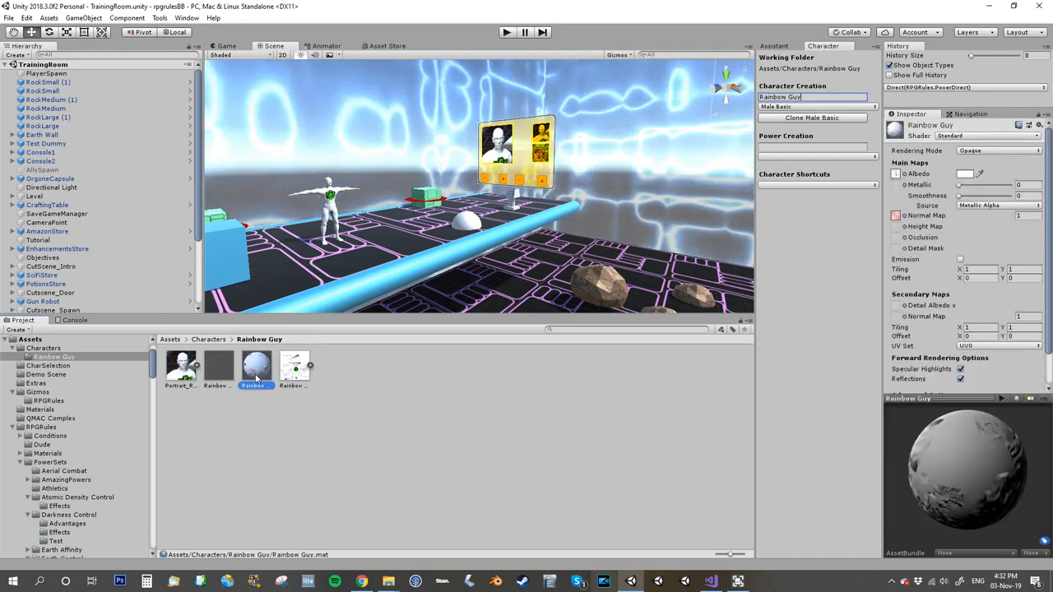
key("Right")
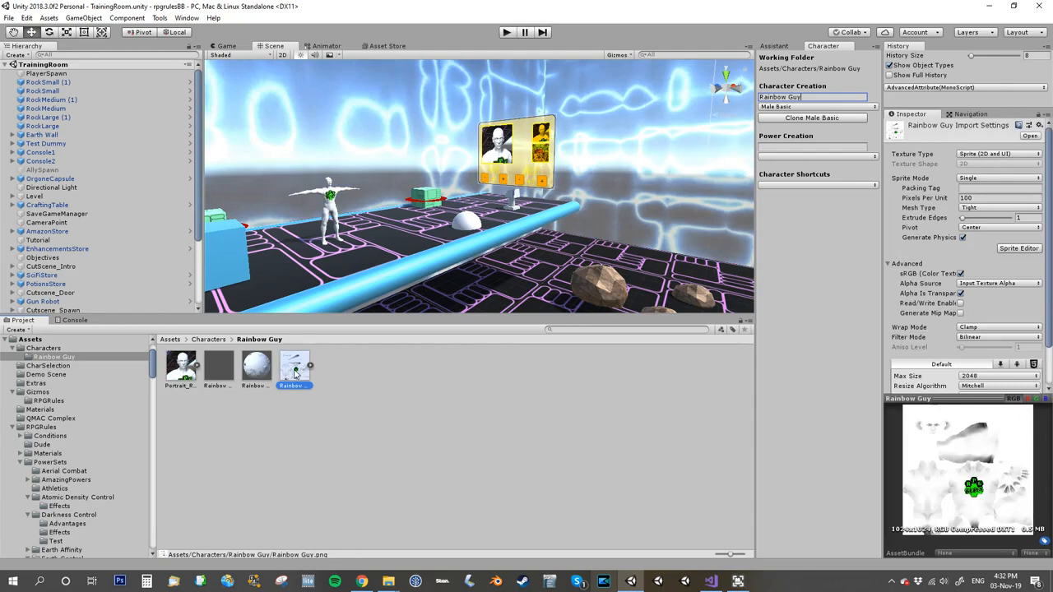
Step: Open the Rainbow Guy prefab for editing and frame the character in the Scene view
double_click(218, 371)
right_click_drag(600, 156, 603, 191)
scroll(644, 163, "up", 8)
key("f")
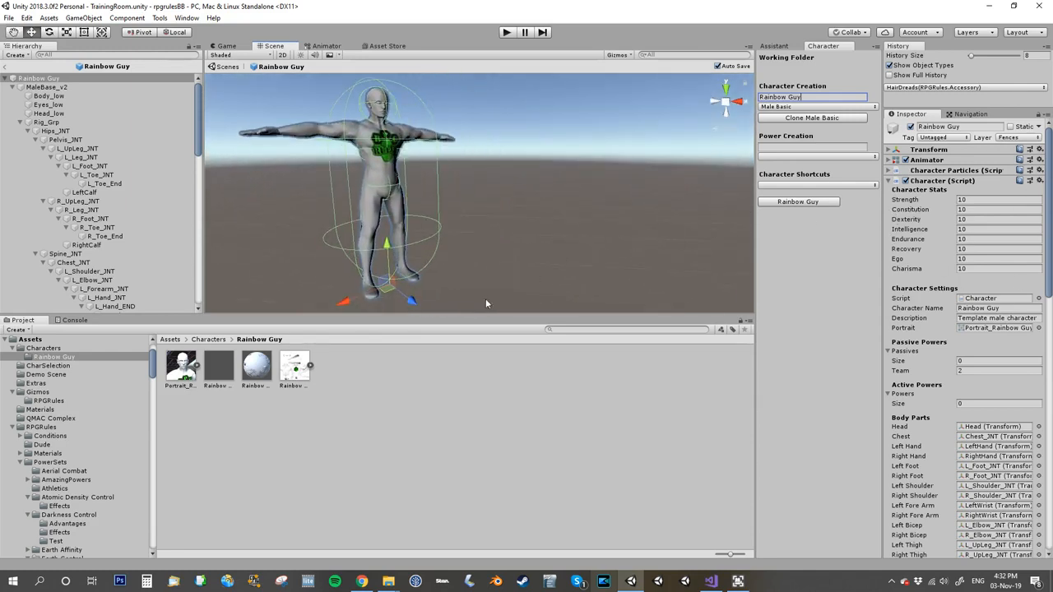
Step: Reveal the Rainbow Guy texture file in Windows Explorer
right_click(292, 370)
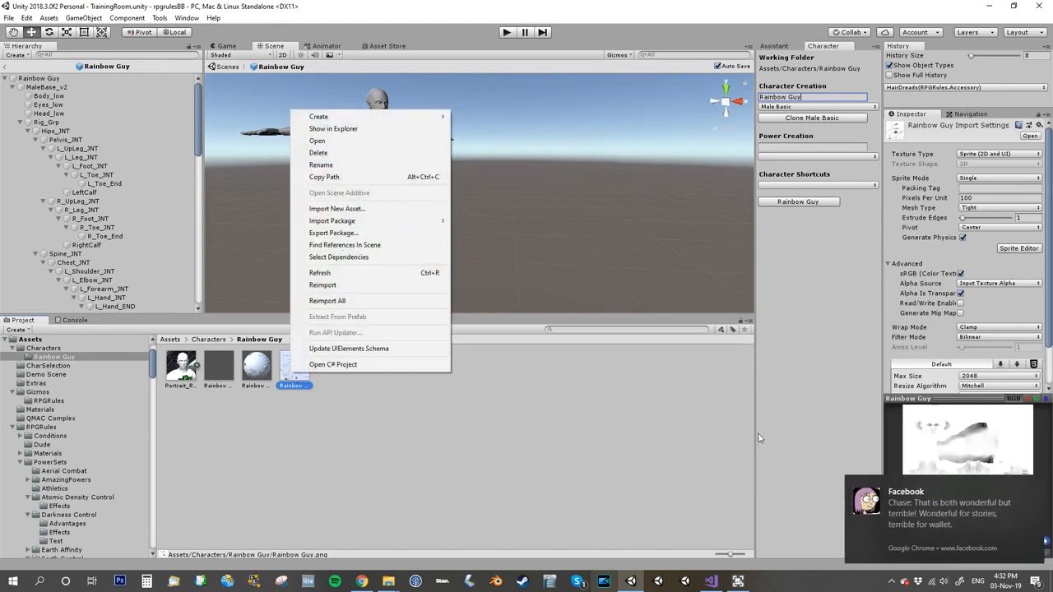
left_click(1034, 486)
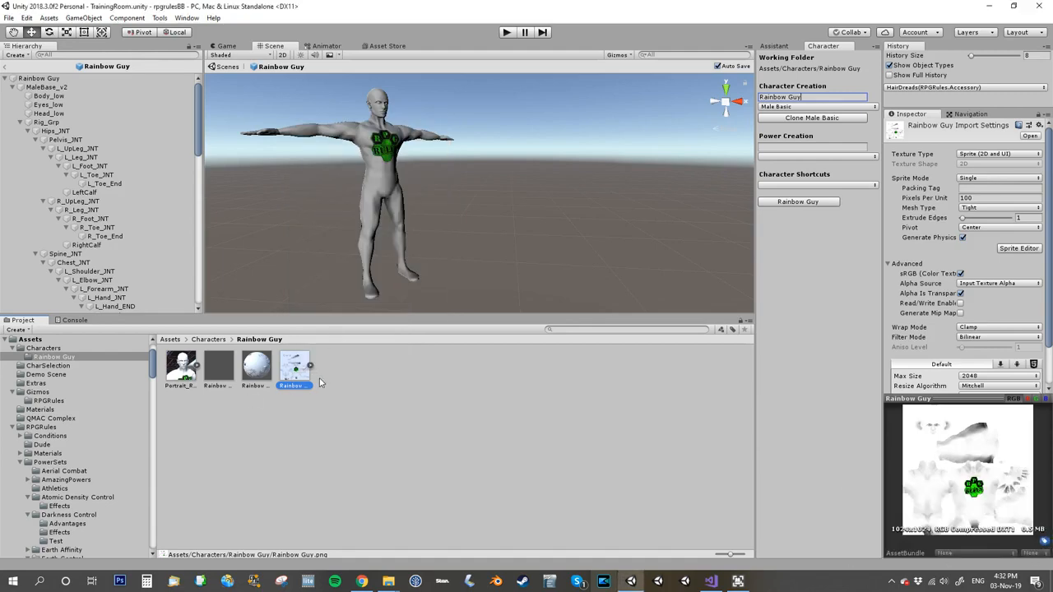
right_click(295, 368)
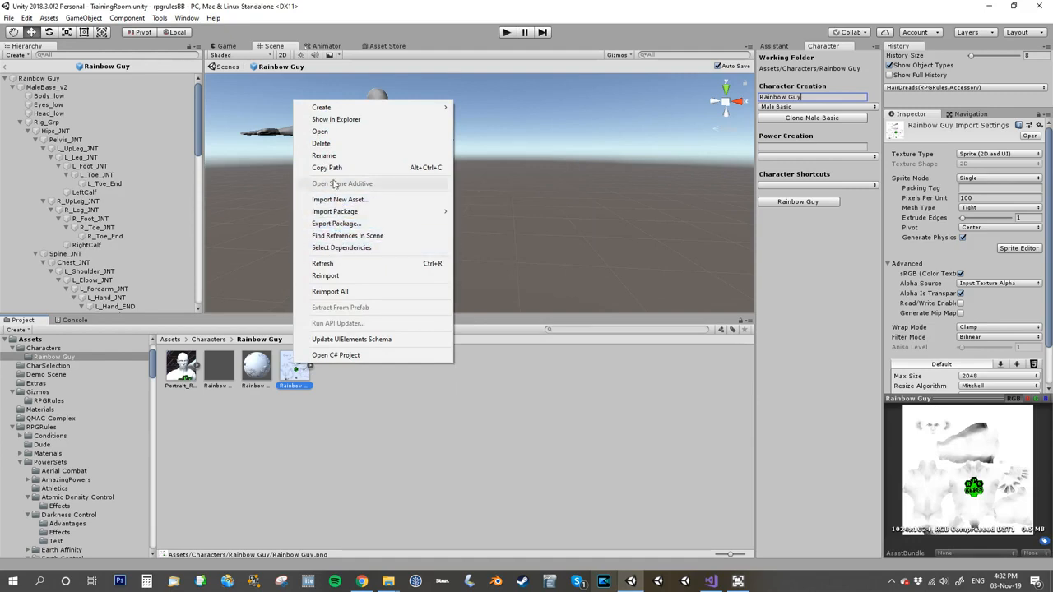
left_click(322, 120)
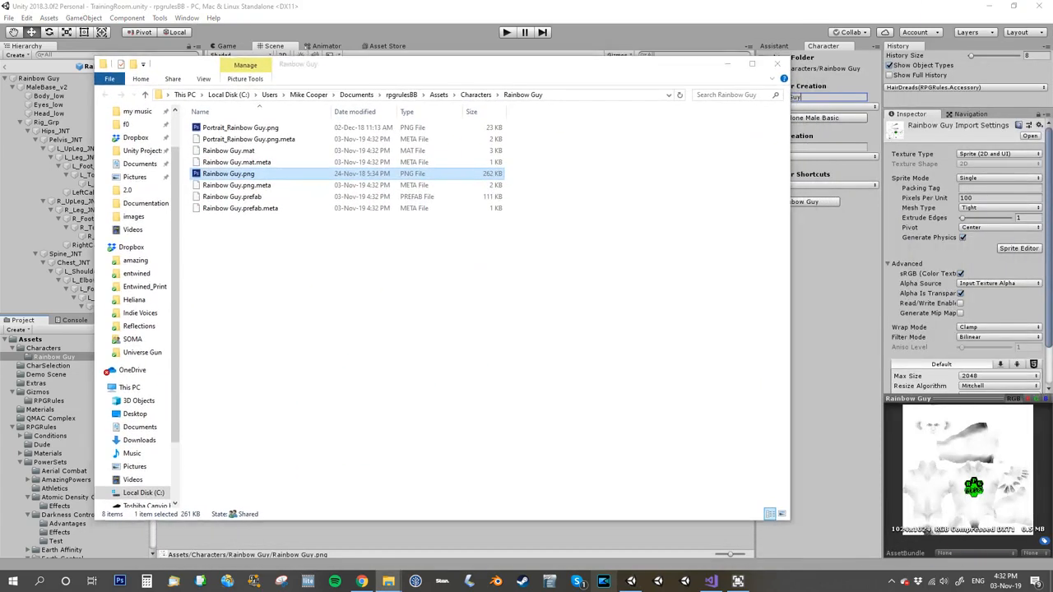
Step: Copy Portrait_Rainbow Guy.png and Rainbow Guy.png from the TutorialAssets 1 Characters folder
left_click_drag(513, 371, 352, 268)
right_click(347, 268)
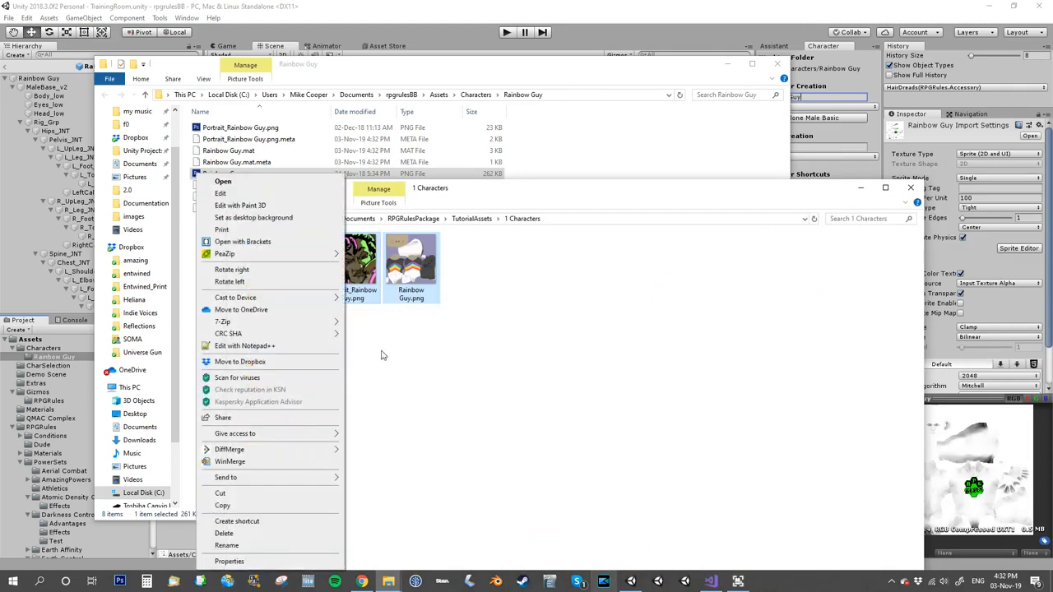
left_click(252, 504)
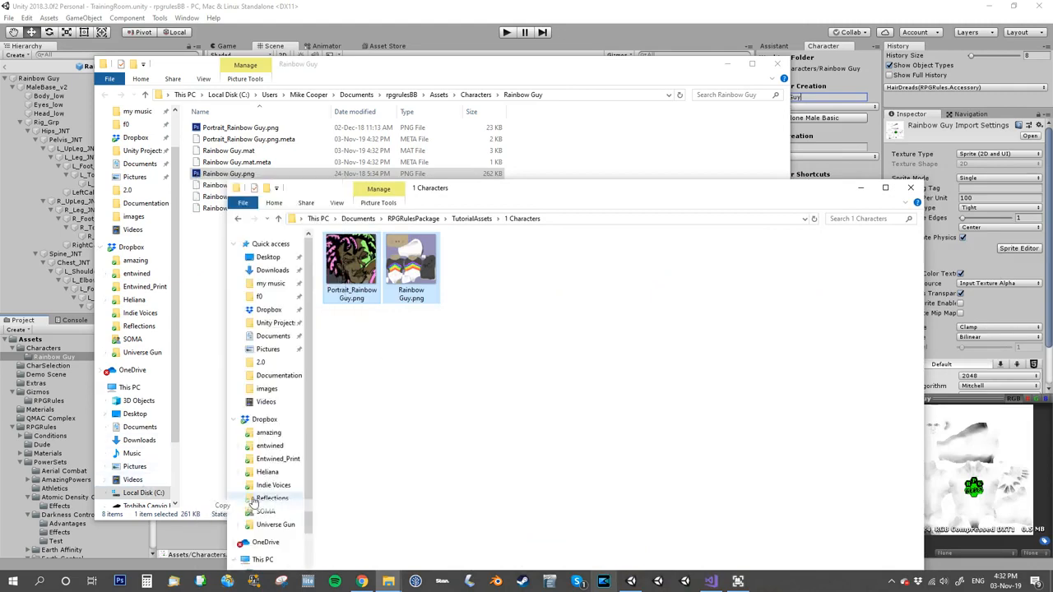
Step: Paste the two images into the Rainbow Guy folder, replacing the existing files, and move the Explorer windows aside
left_click(217, 246)
right_click(214, 235)
left_click(164, 308)
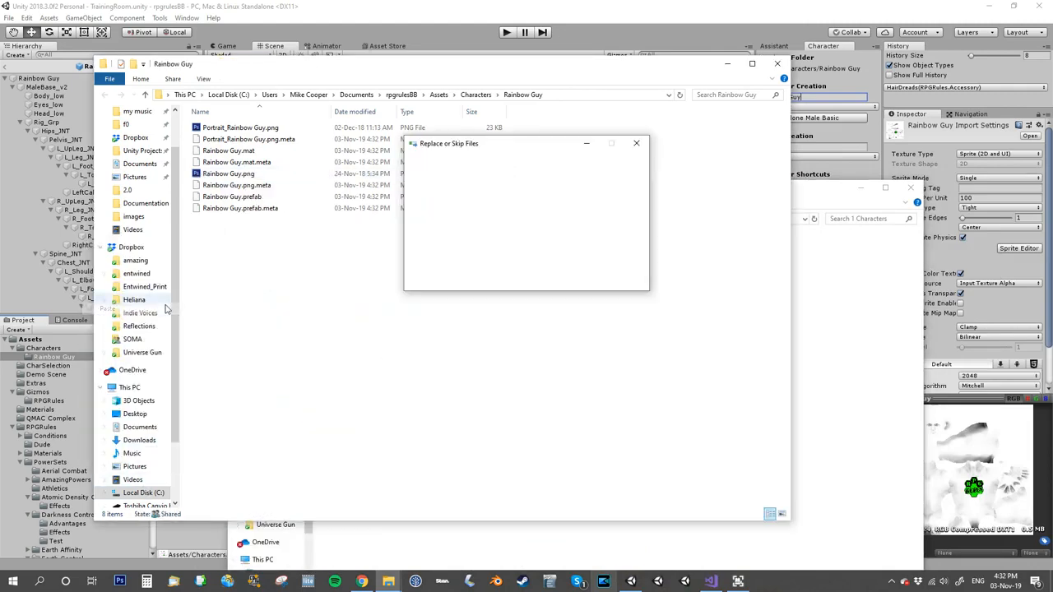
left_click(485, 200)
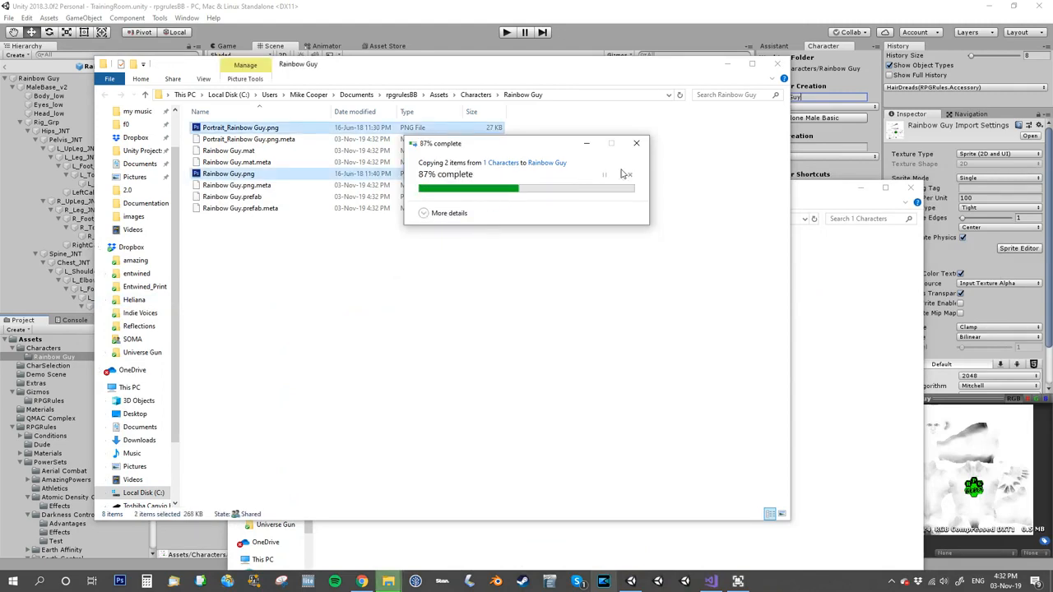
left_click_drag(625, 68, 1052, 148)
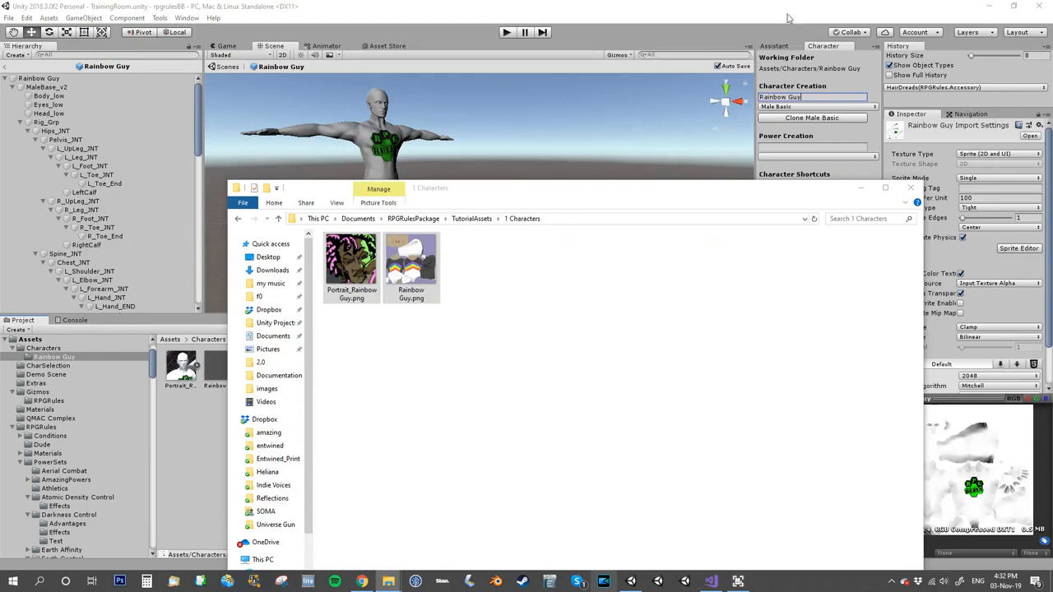
left_click_drag(504, 190, 1051, 247)
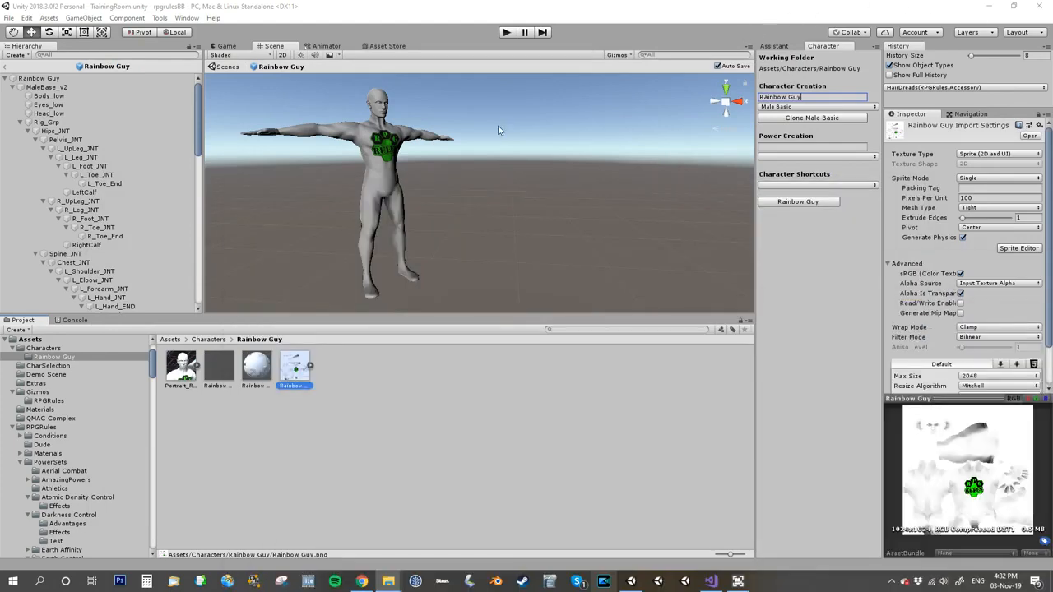
Step: Refresh the Rainbow Guy assets and select the new portrait texture
left_click(368, 388)
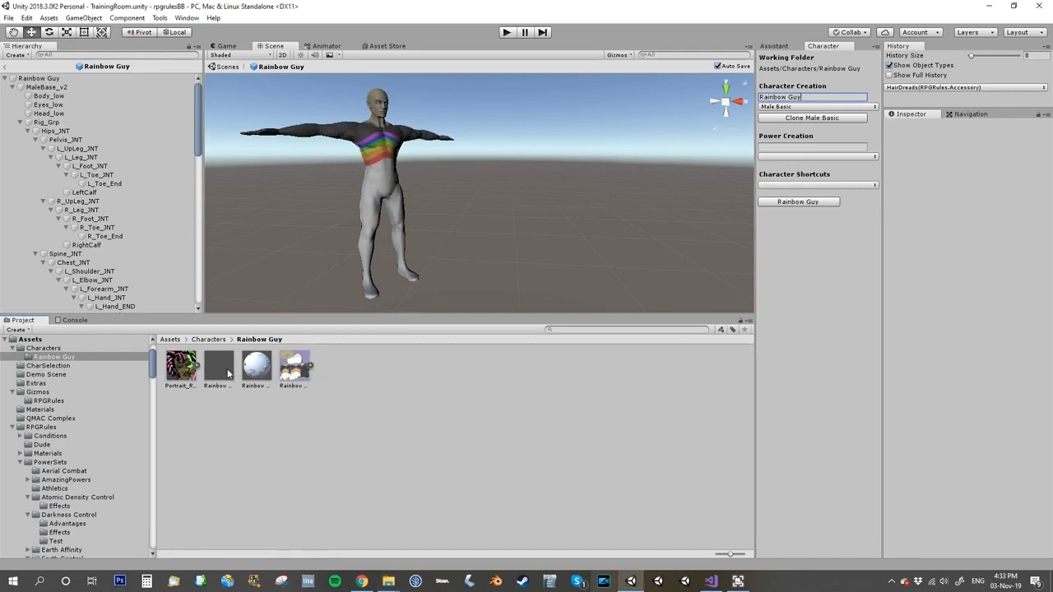
left_click(181, 365)
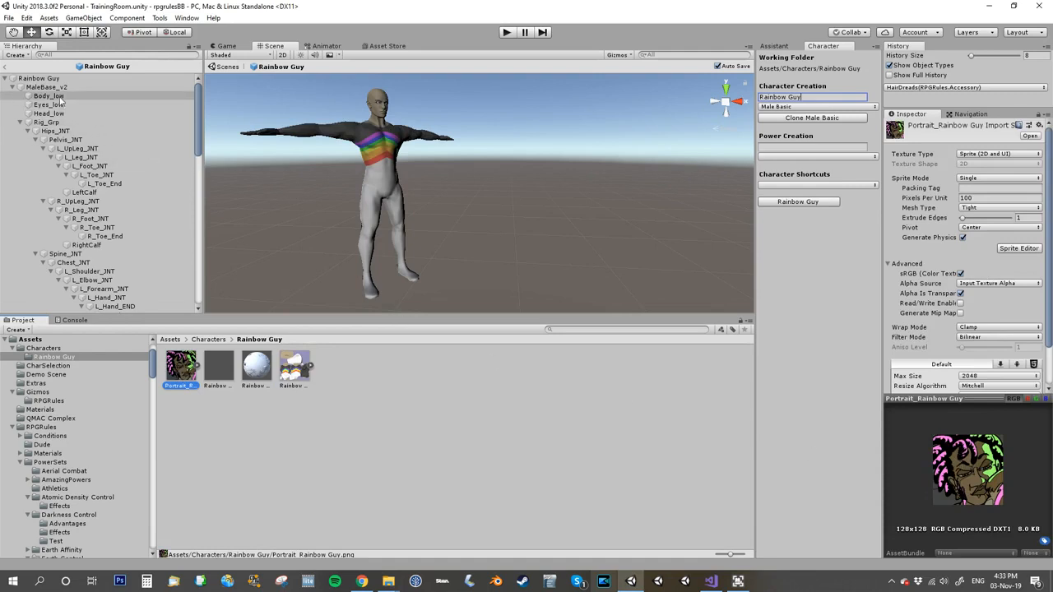
Step: Select the Rainbow Guy root object and add one HairDreads accessory in its Customisation component
left_click(42, 78)
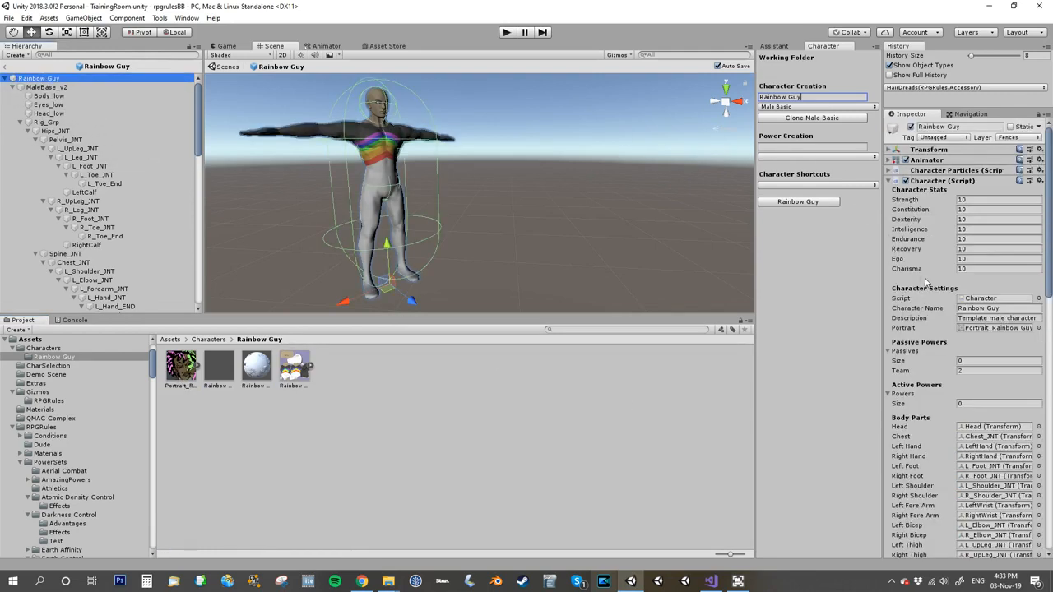
left_click(889, 182)
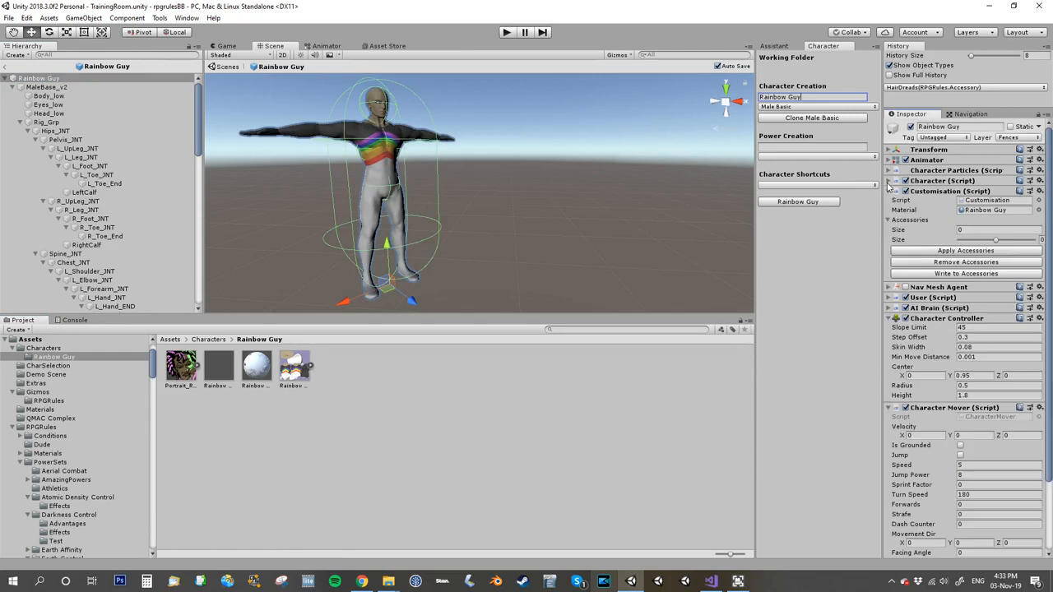
left_click(971, 230)
type("1")
key("Return")
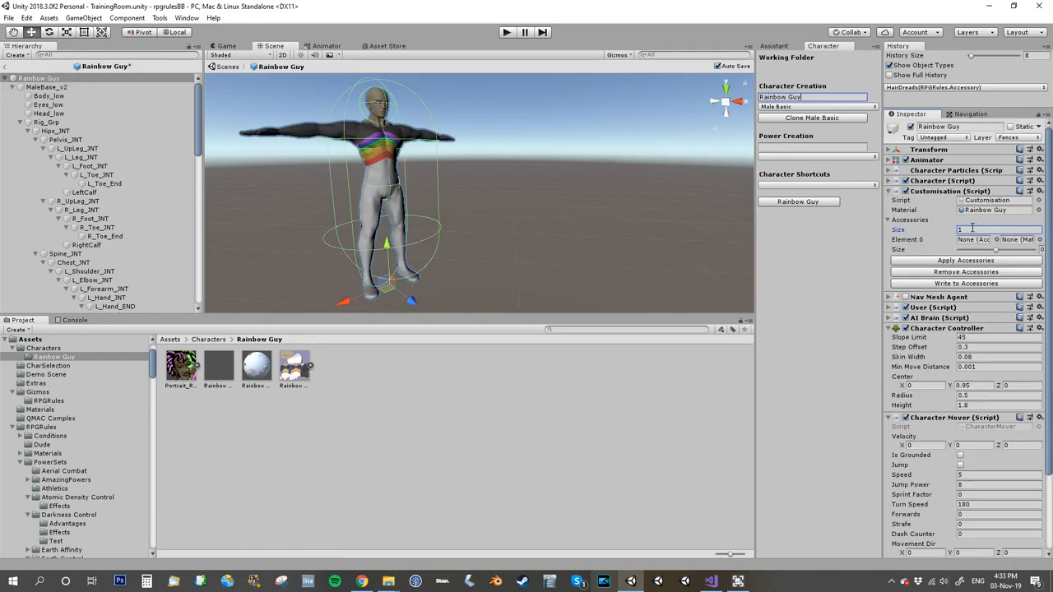
left_click(996, 240)
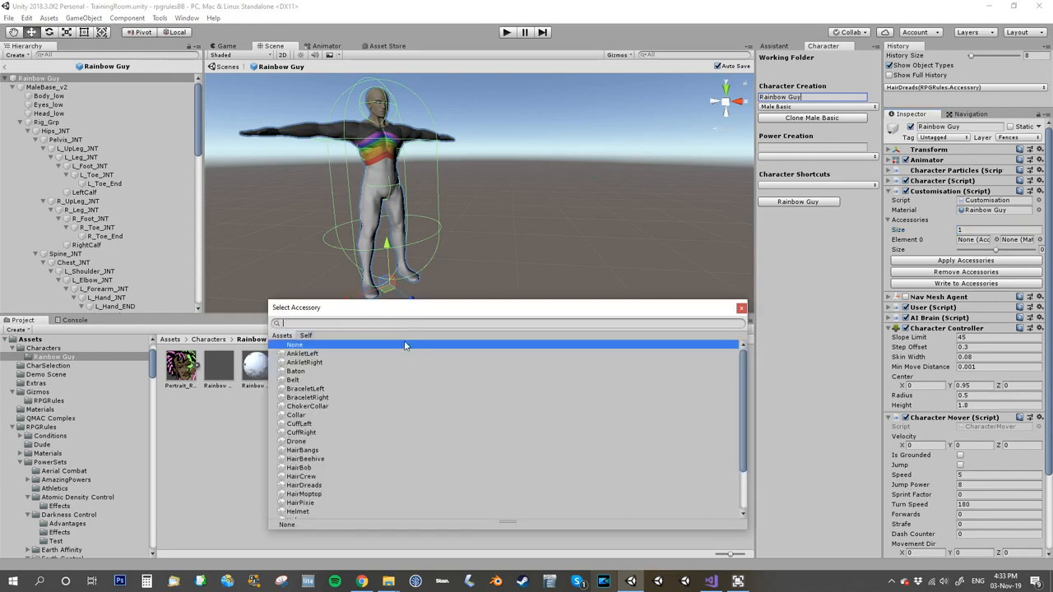
type("dre")
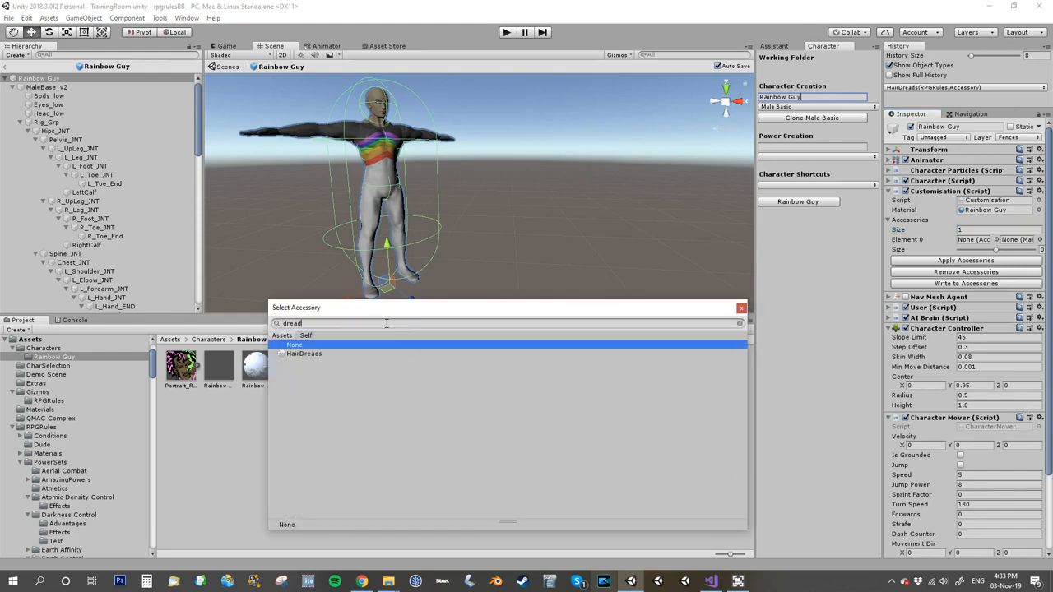
type("ad")
double_click(309, 354)
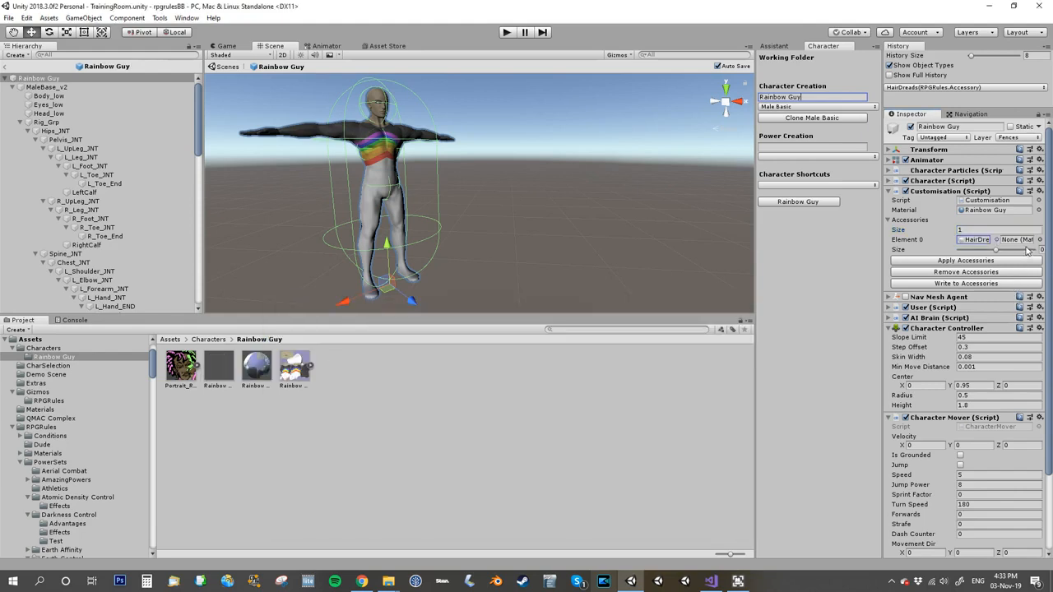
Step: Set the accessory's material to HairDreads and apply the accessories to the character
left_click(1039, 239)
type("dreads")
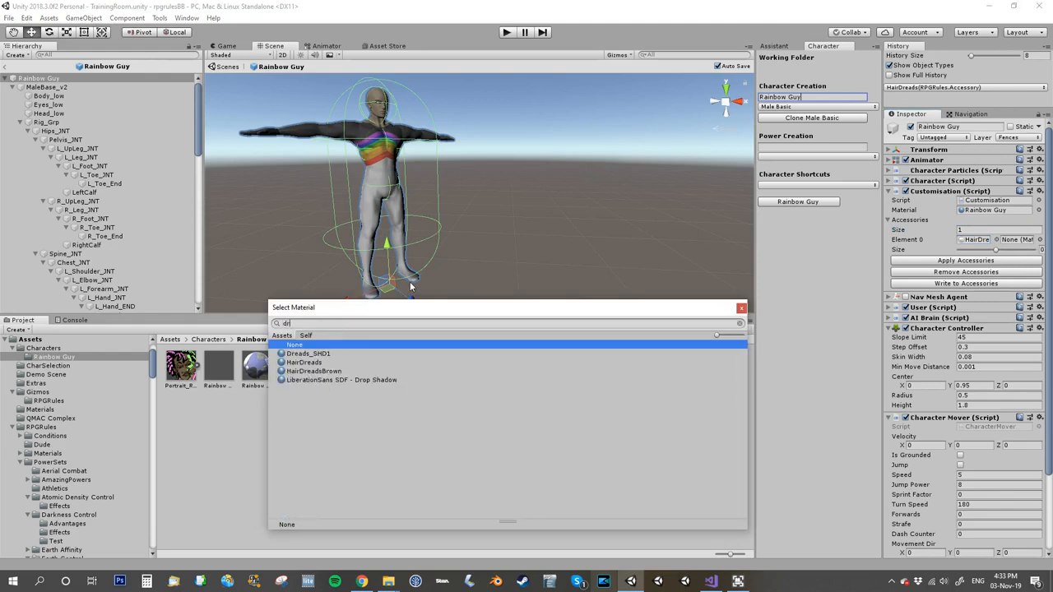
left_click(317, 362)
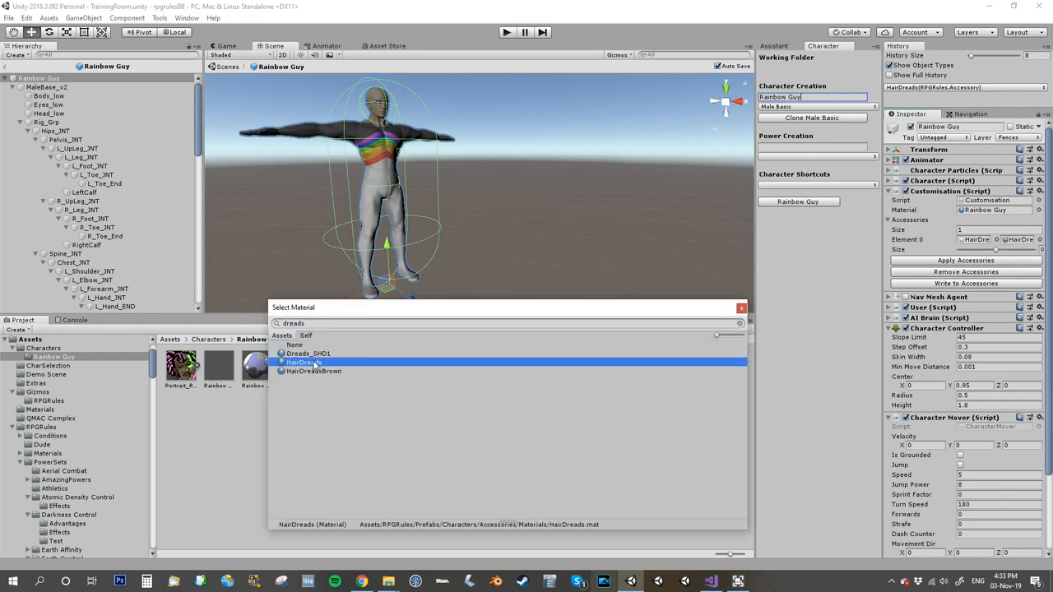
double_click(365, 367)
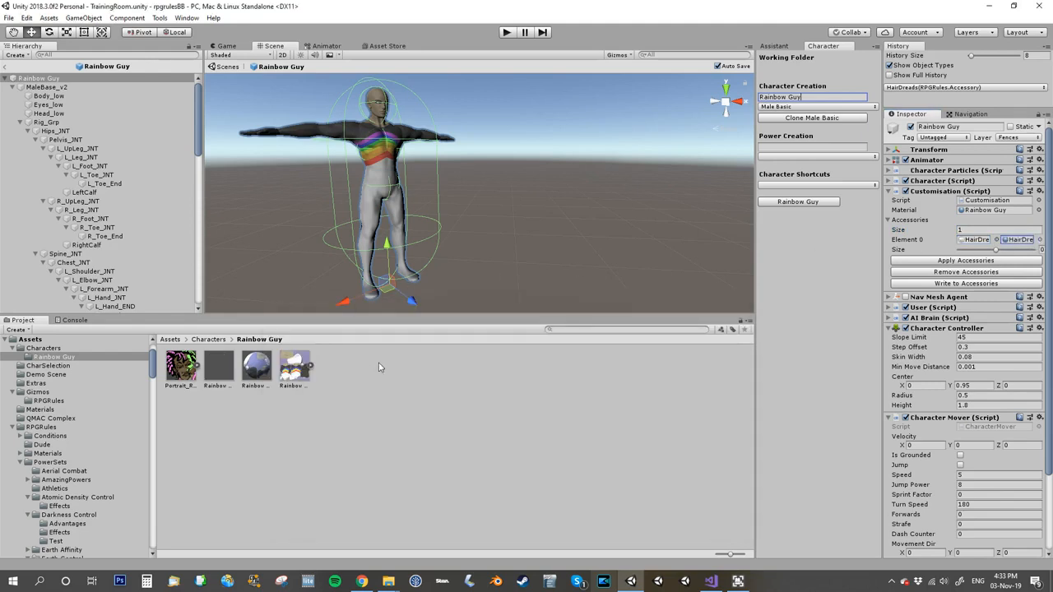
left_click(942, 260)
Step: Orbit and zoom the Scene view to examine the character's new hair
mouse_move(498, 156)
middle_mouse_down()
mouse_move(517, 200)
mouse_move(519, 154)
middle_mouse_up()
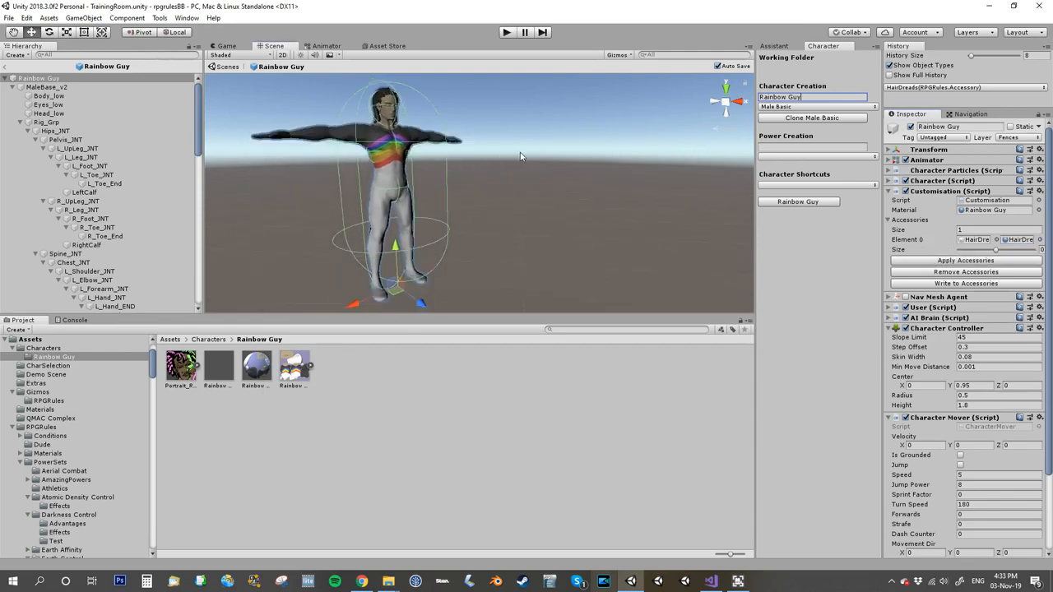
scroll(519, 154, "up", 5)
right_click_drag(555, 155, 451, 180)
scroll(475, 179, "down", 9)
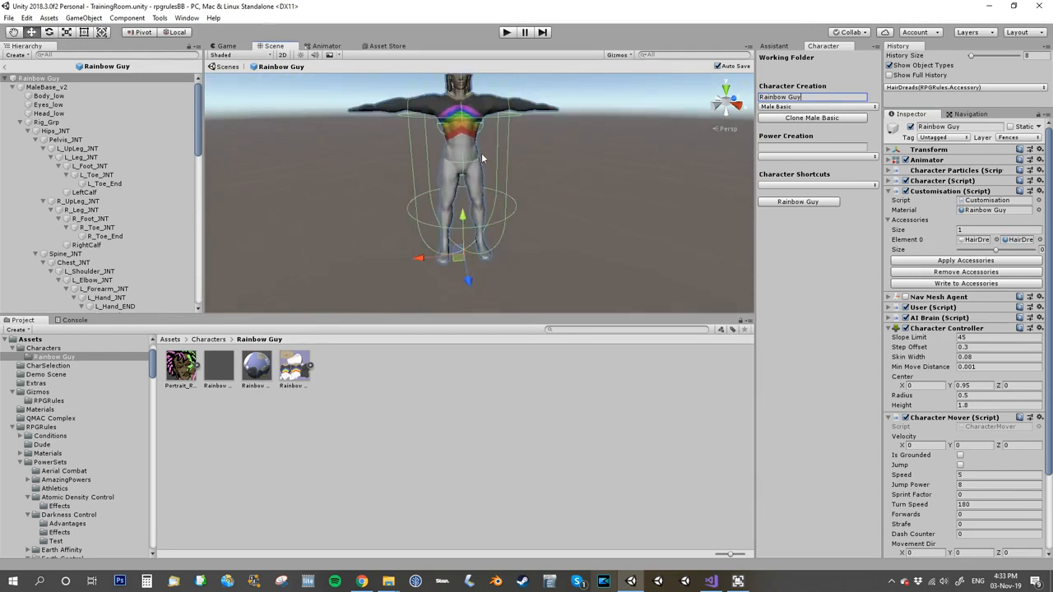
middle_click_drag(485, 179, 479, 214)
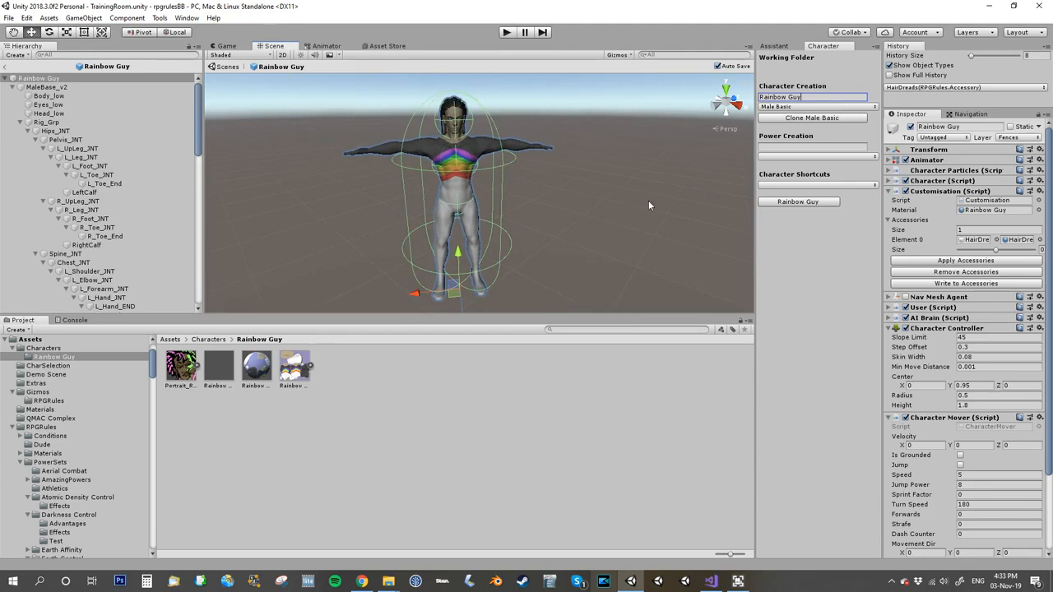
Step: Return to the scene and assign the Rainbow Guy prefab as PlayerSpawn's Default Character
left_click(888, 181)
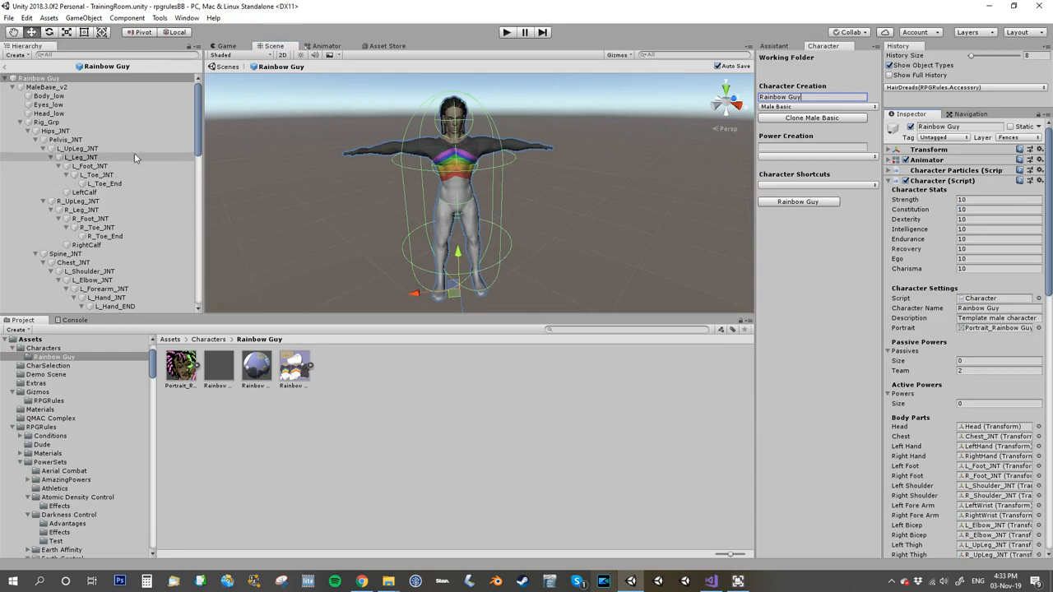
left_click(10, 66)
left_click(35, 74)
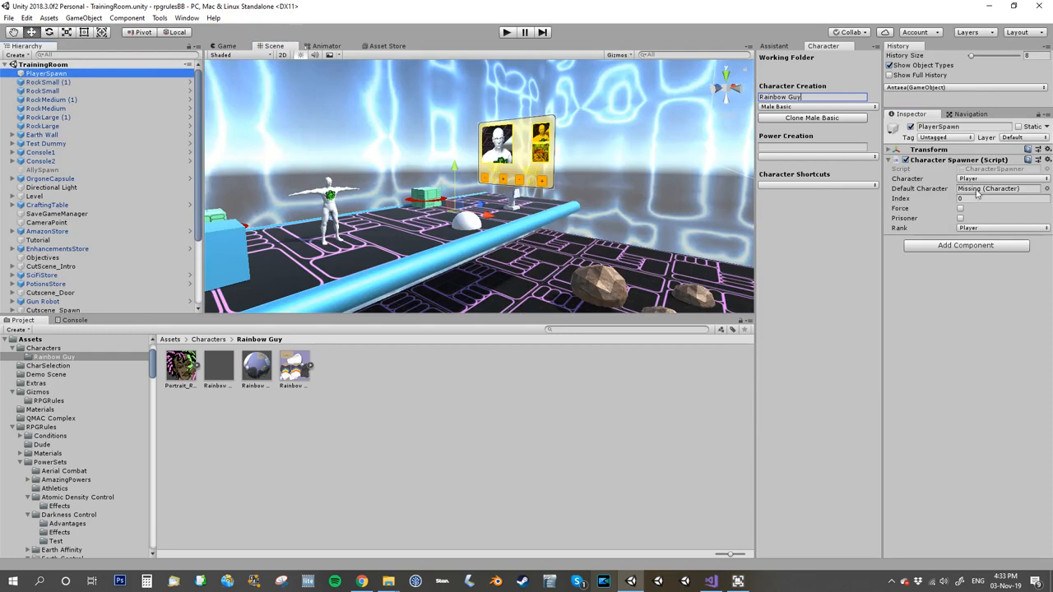
left_click_drag(219, 366, 967, 194)
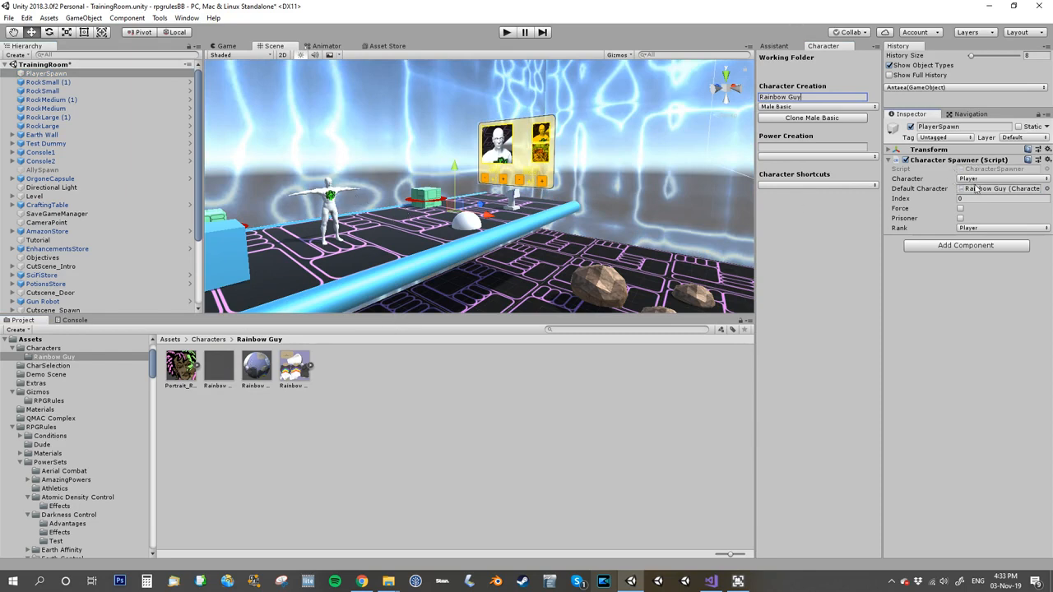
Step: Play the scene, walk Rainbow Guy forward to test it, and stop playing
left_click(507, 32)
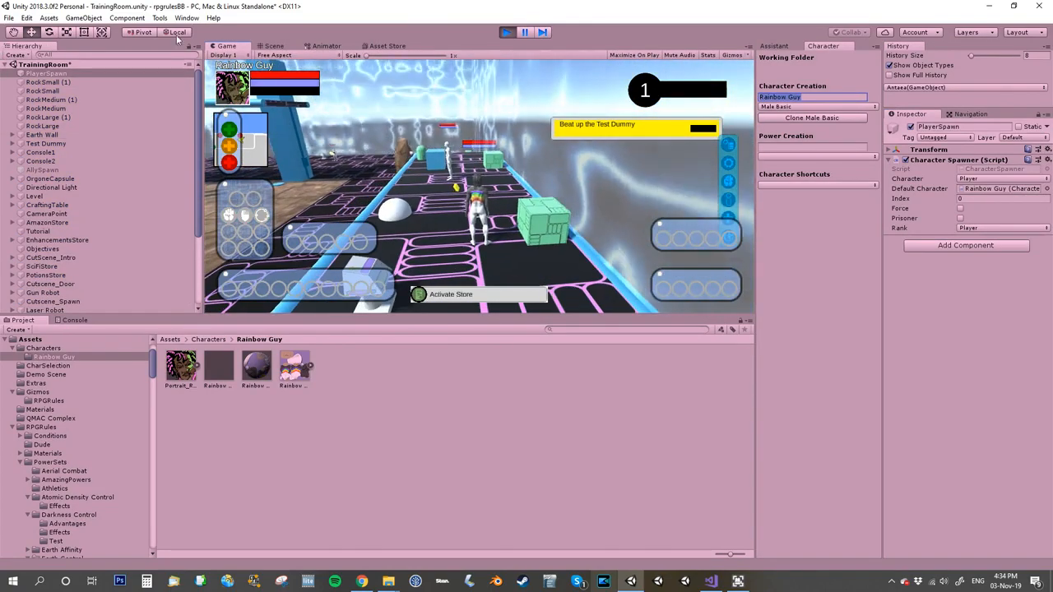
key("w")
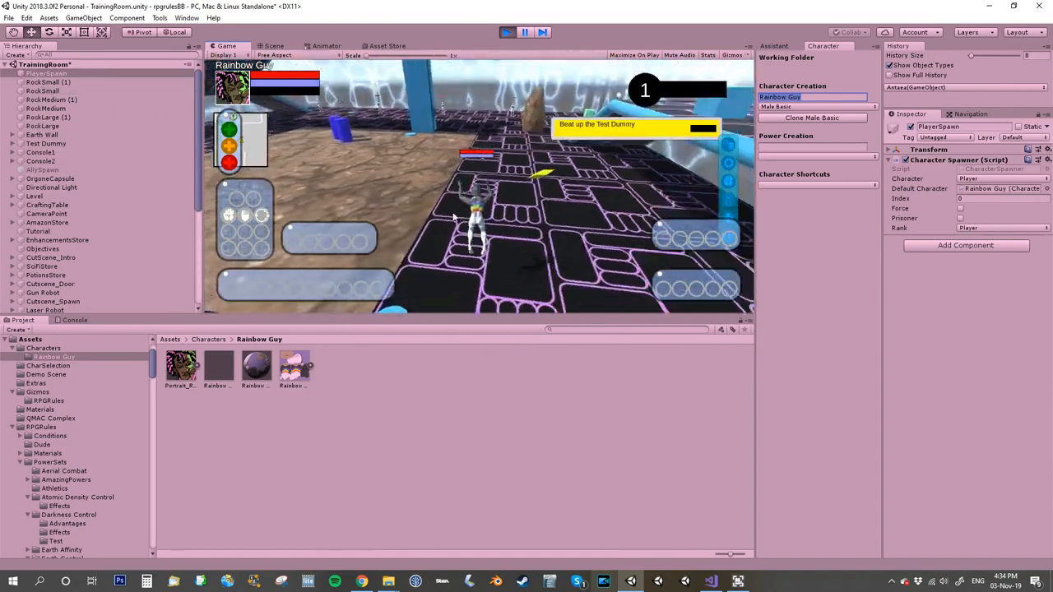
key("w")
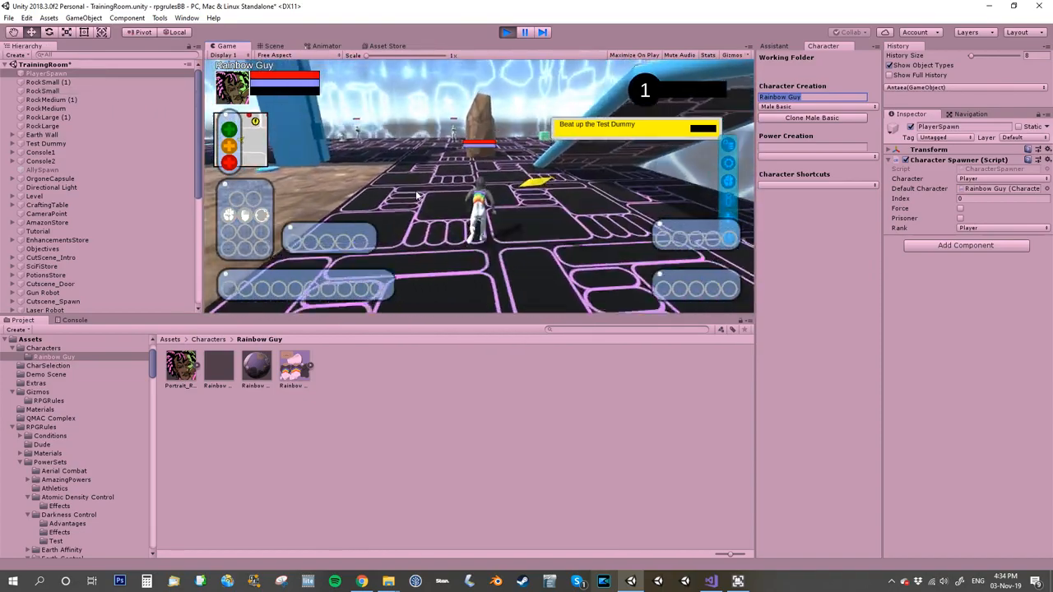
key("w")
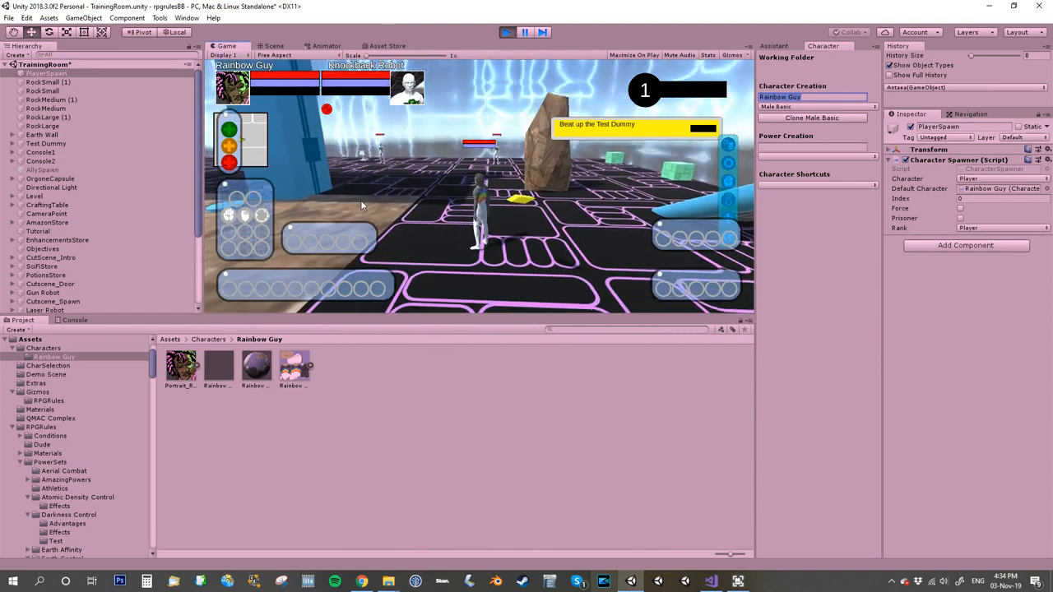
mouse_move(240, 276)
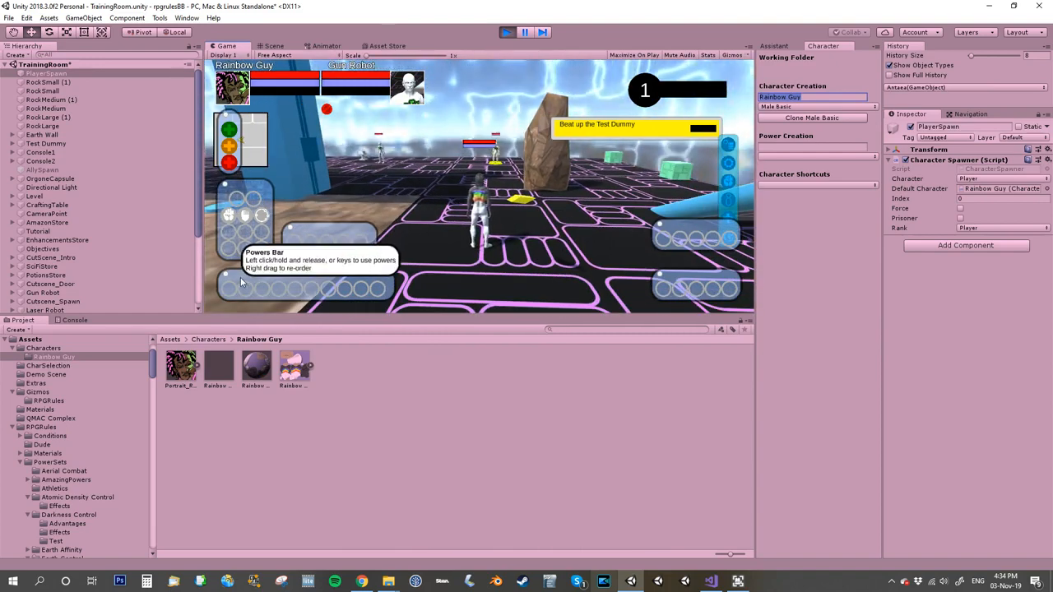
left_click(507, 33)
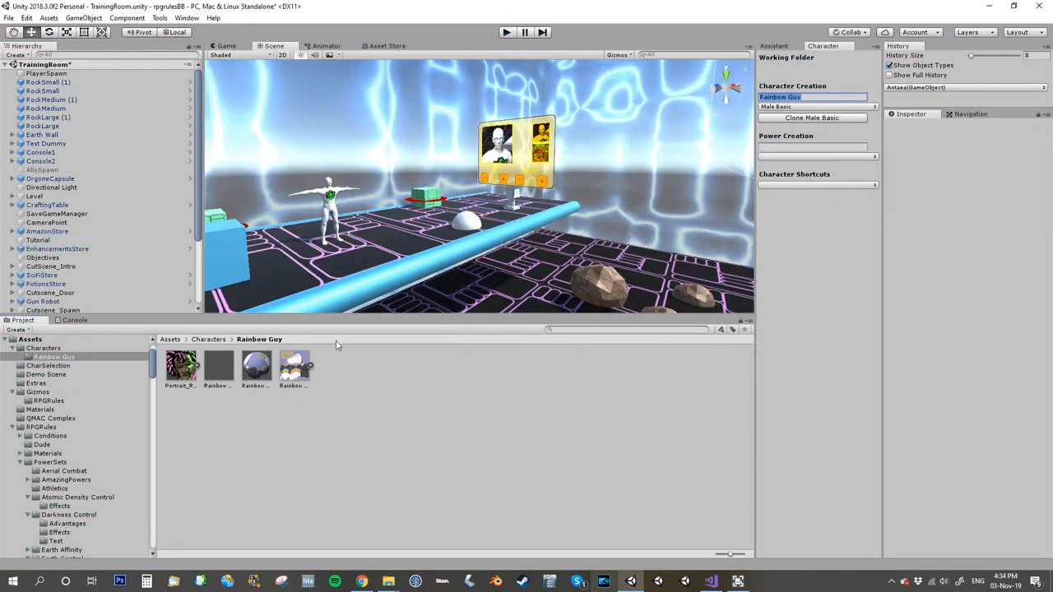
Step: Create a power named Red Ray in the Rainbow Guy folder by cloning the Bolt template
left_click(209, 338)
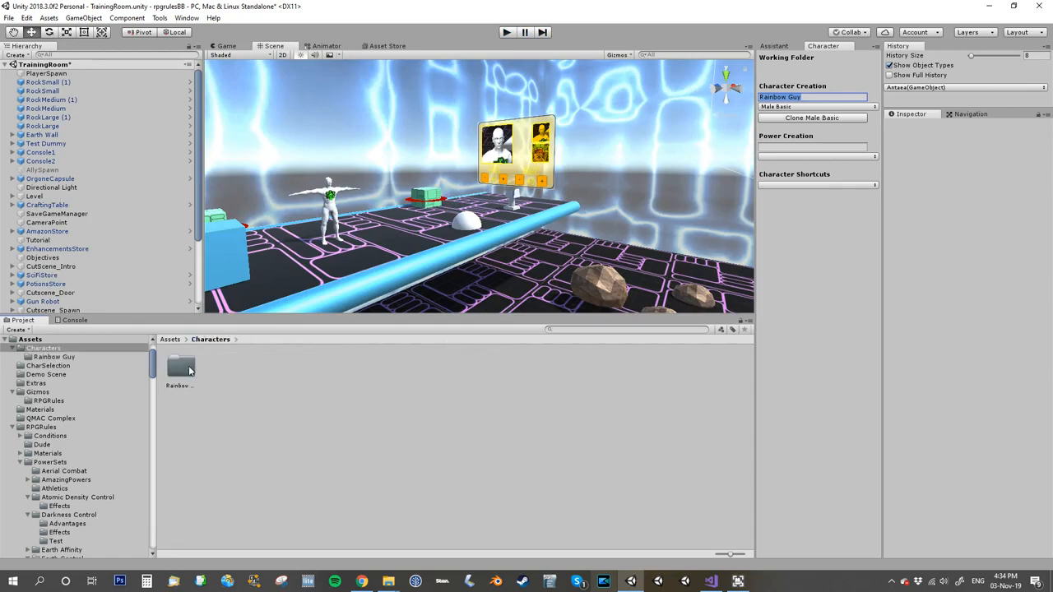
double_click(189, 370)
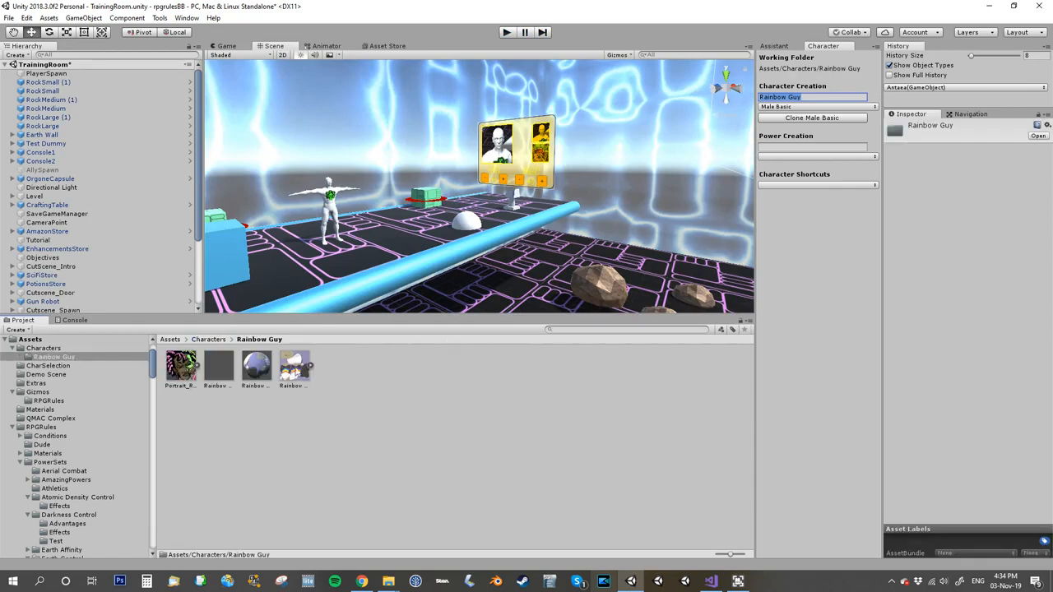
left_click(794, 157)
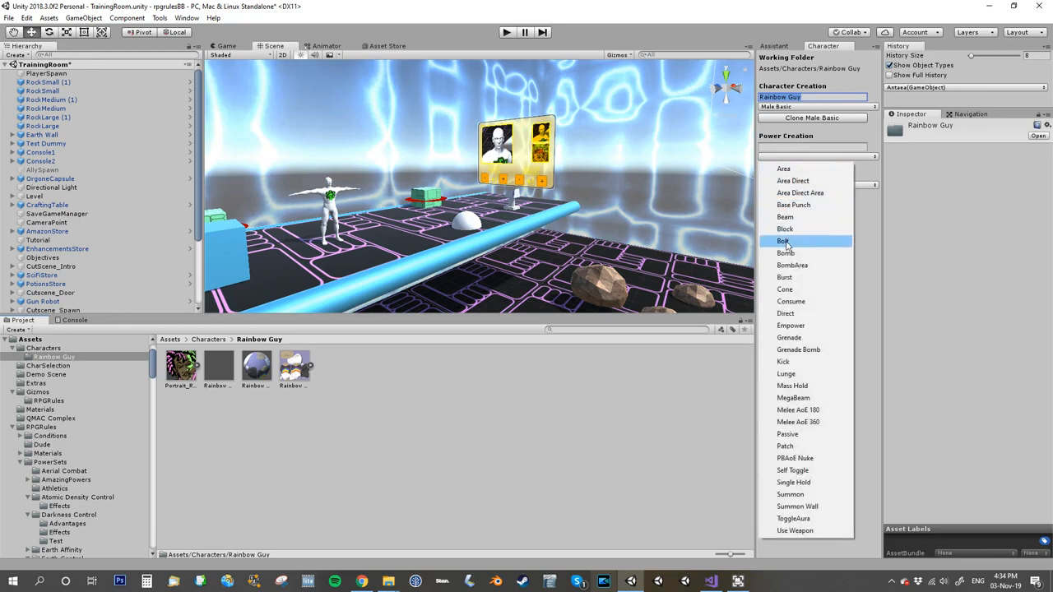
left_click(826, 214)
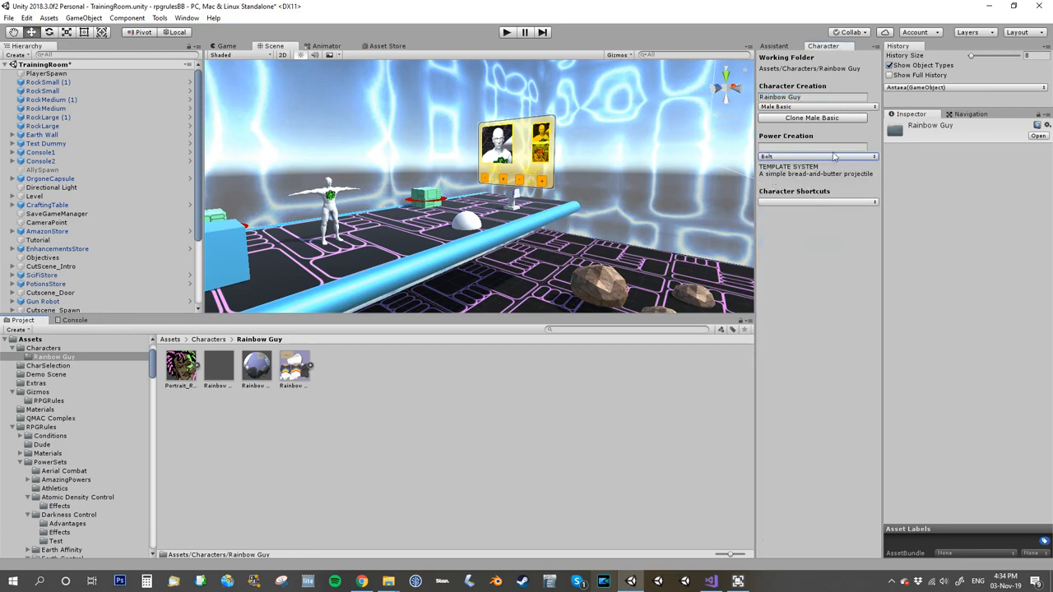
left_click(807, 147)
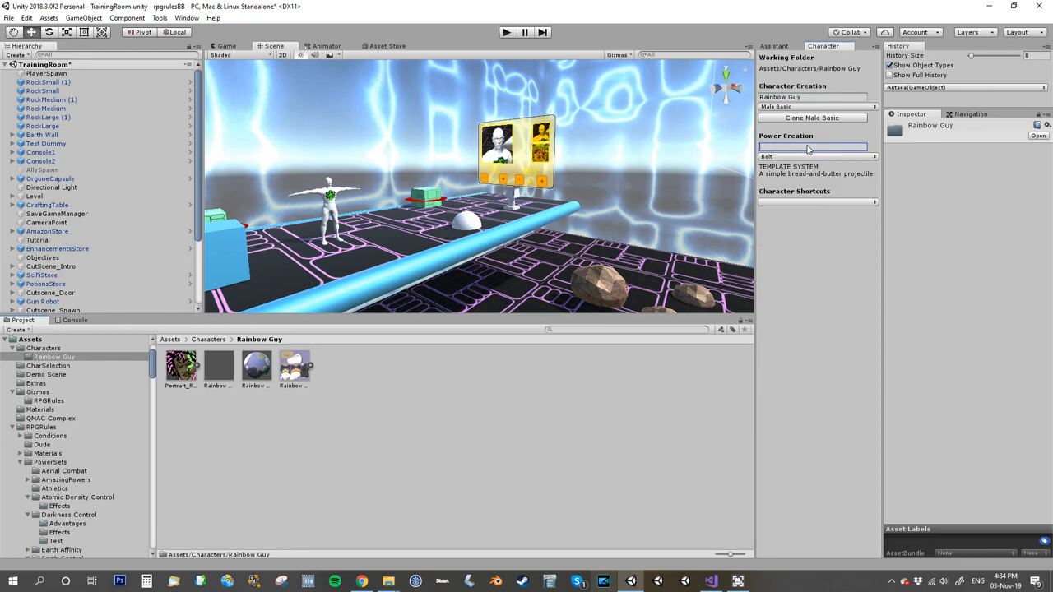
type("Red Ray")
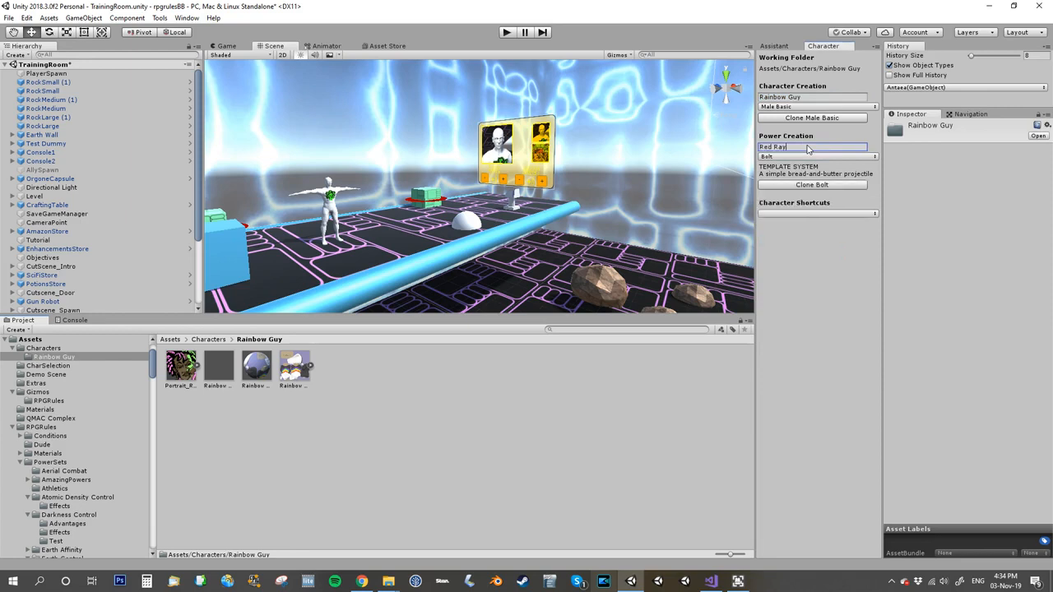
left_click(796, 185)
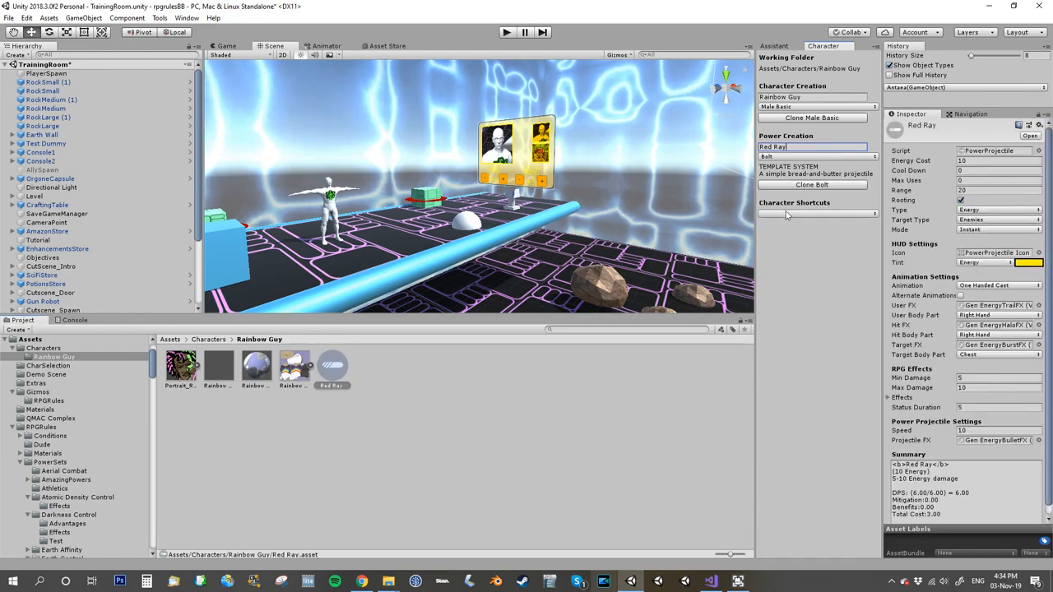
Step: Set the Red Ray power's HUD tint to Health
left_click(333, 374)
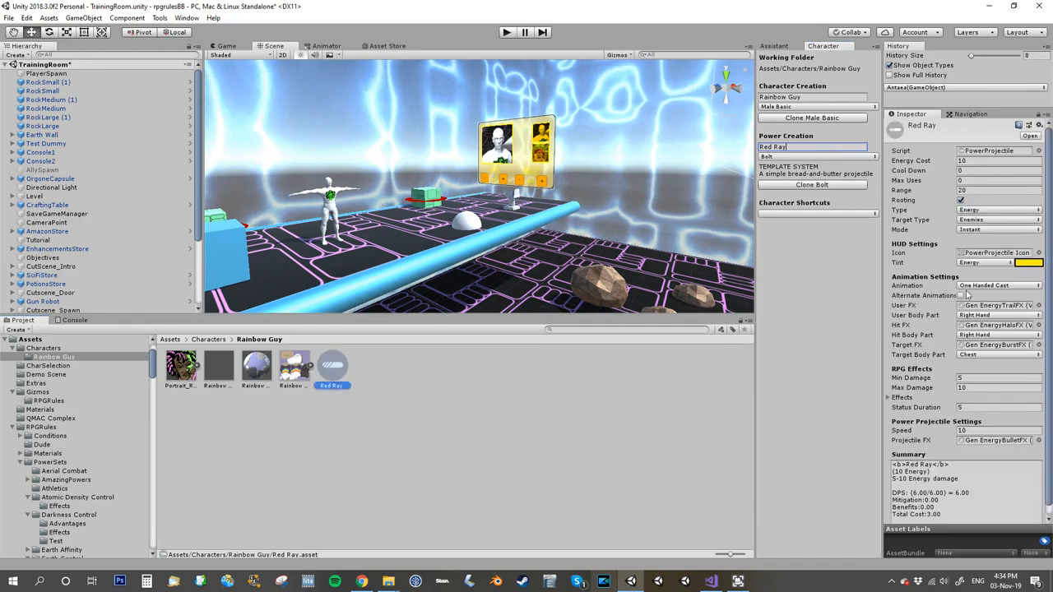
left_click(980, 265)
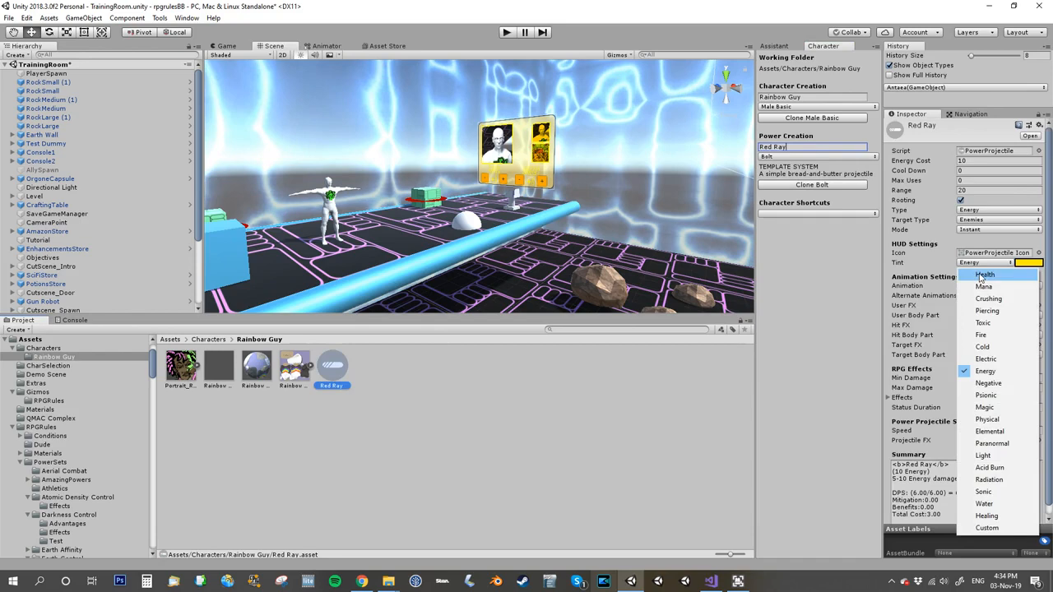
left_click(980, 275)
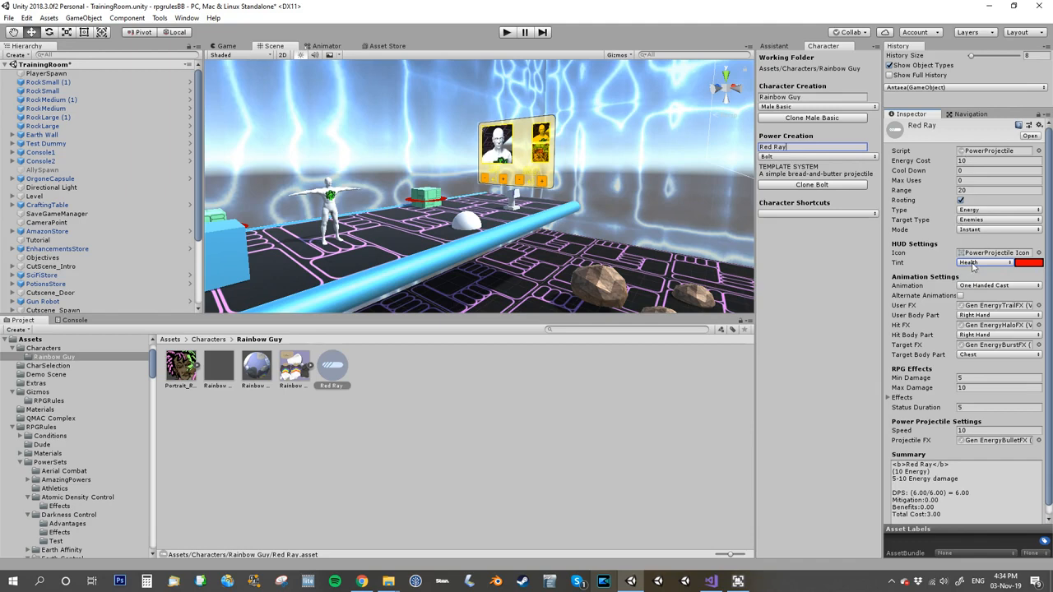
left_click(972, 263)
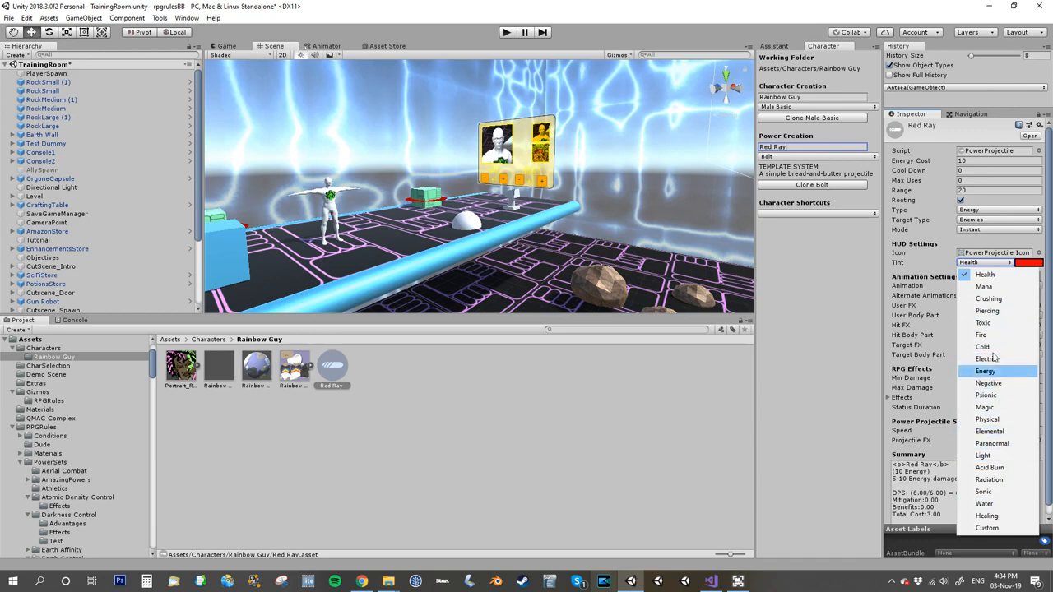
left_click(940, 263)
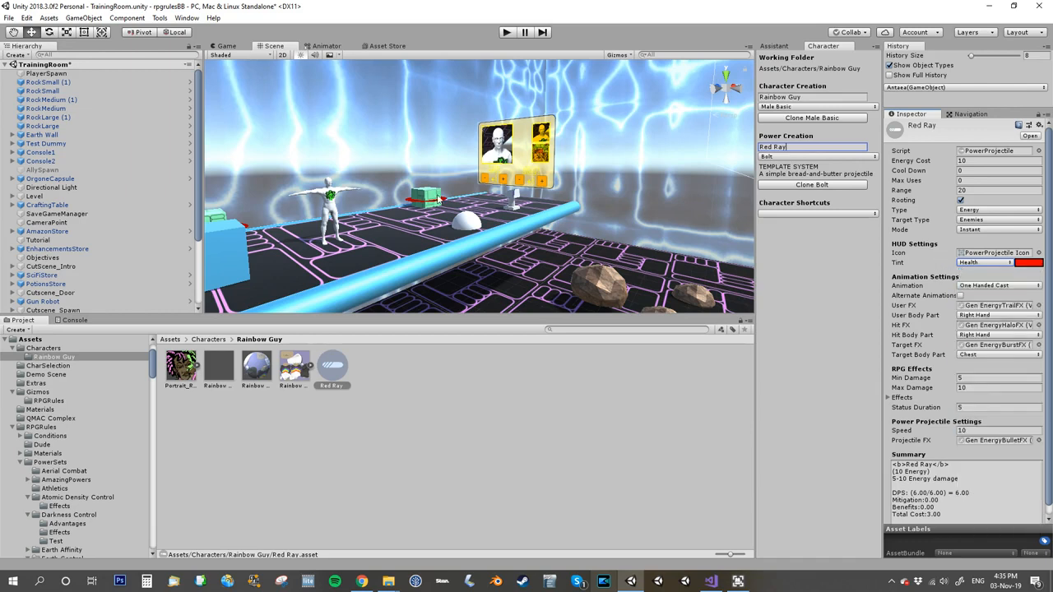
Step: Open the Rainbow Guy prefab, set its active Powers size to 1, and assign Red Ray as Element 0
double_click(220, 373)
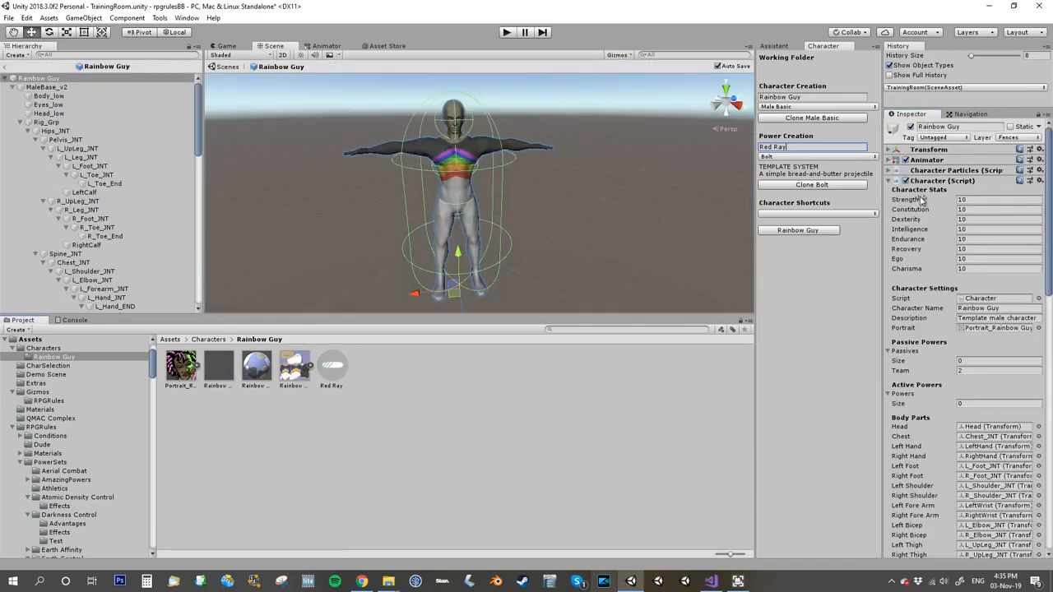
scroll(945, 380, "down", 1)
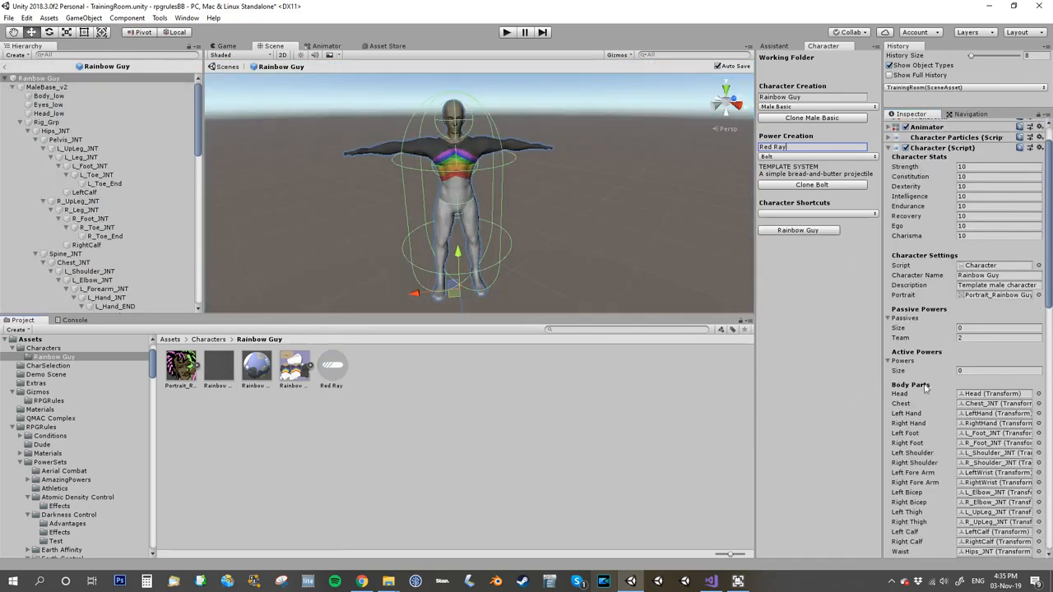
left_click(966, 370)
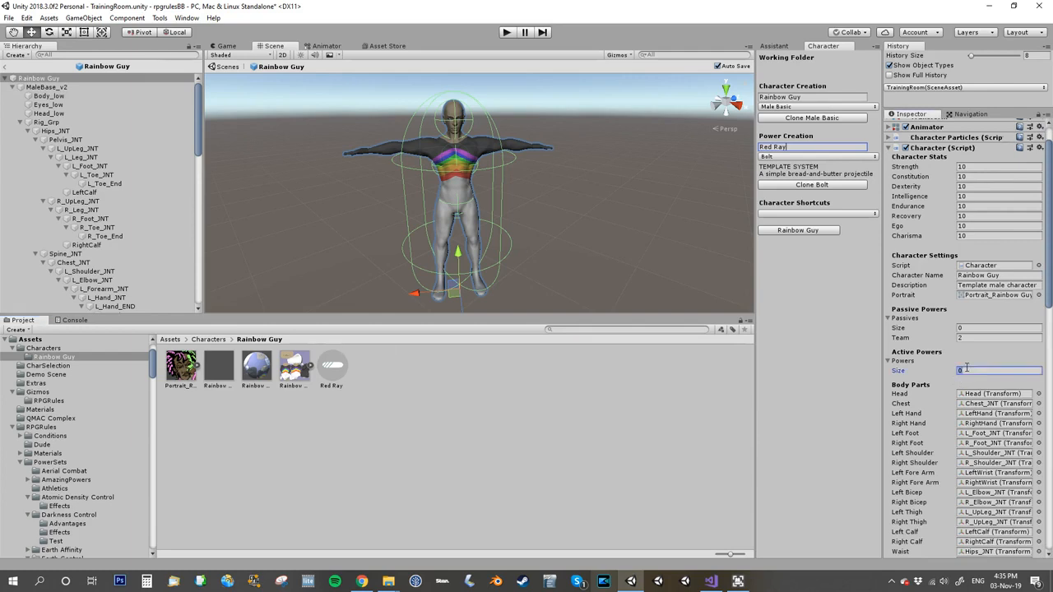
key("Return")
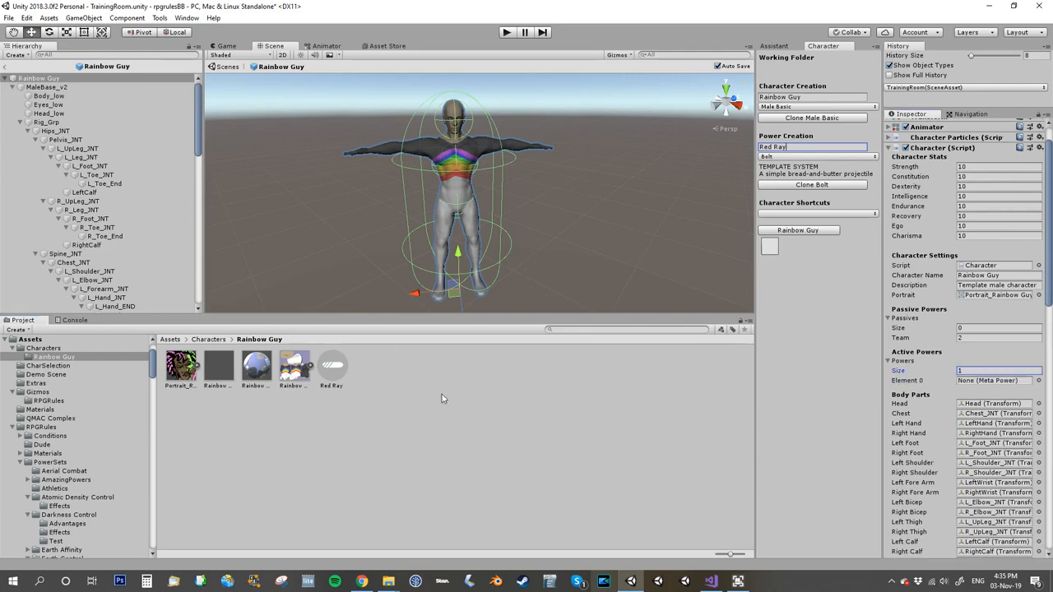
left_click_drag(328, 355, 969, 384)
Step: Change Rainbow Guy's character description to "Prismatic Warrior"
left_click(985, 283)
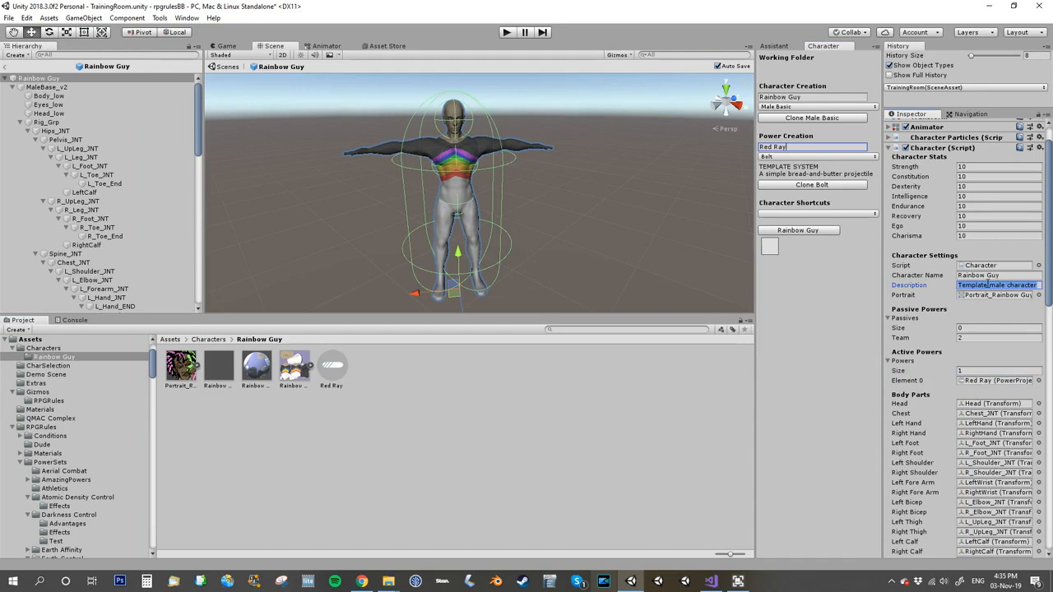
type("Prismatic Warrior")
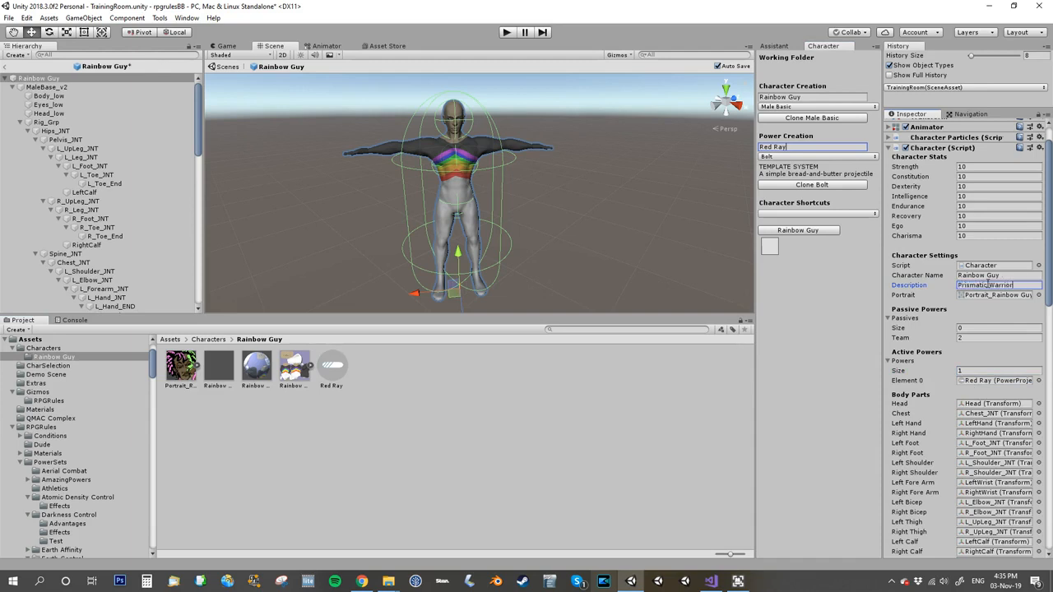
left_click(924, 293)
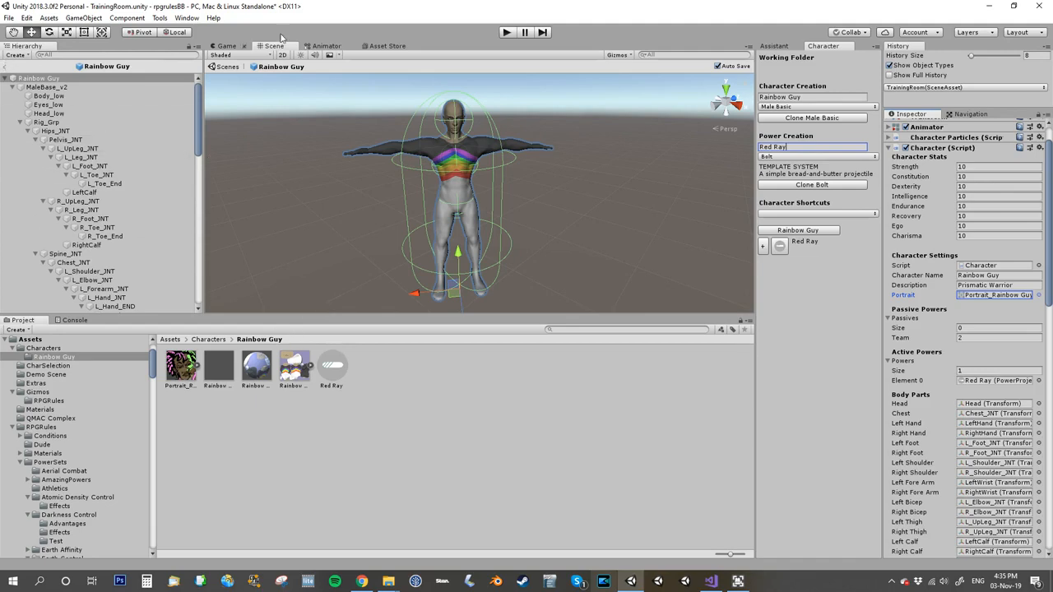
Step: Play the scene, fire Red Ray at the Test Dummy, and stop playing
left_click(506, 33)
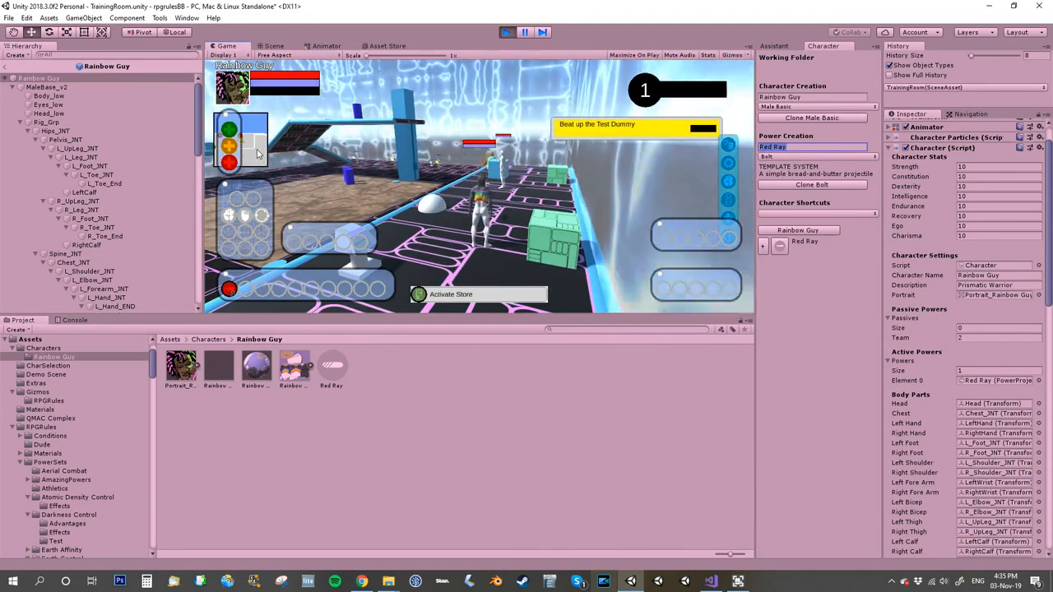
mouse_move(228, 290)
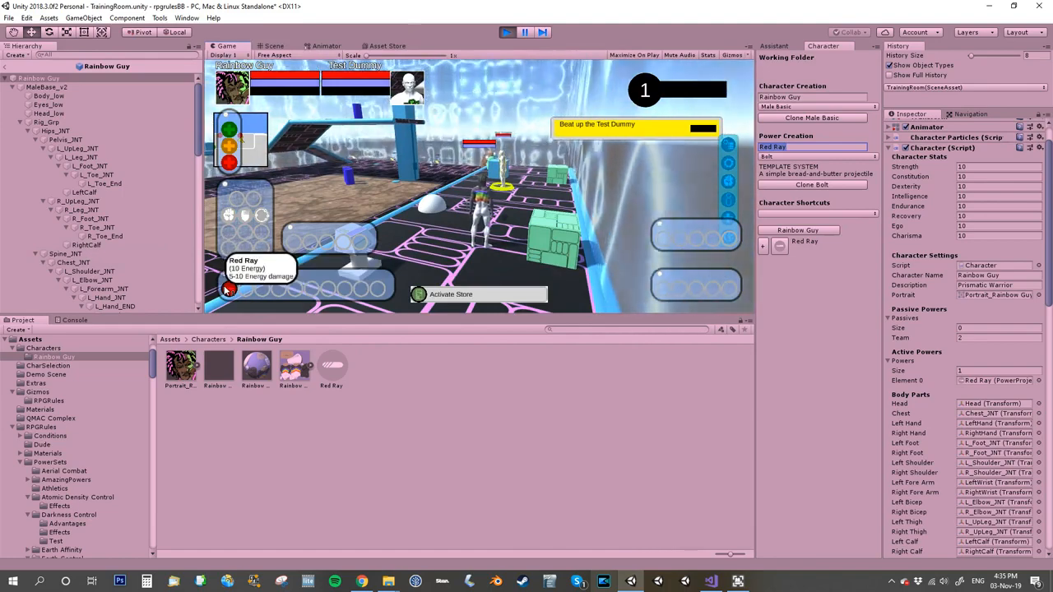
key("1")
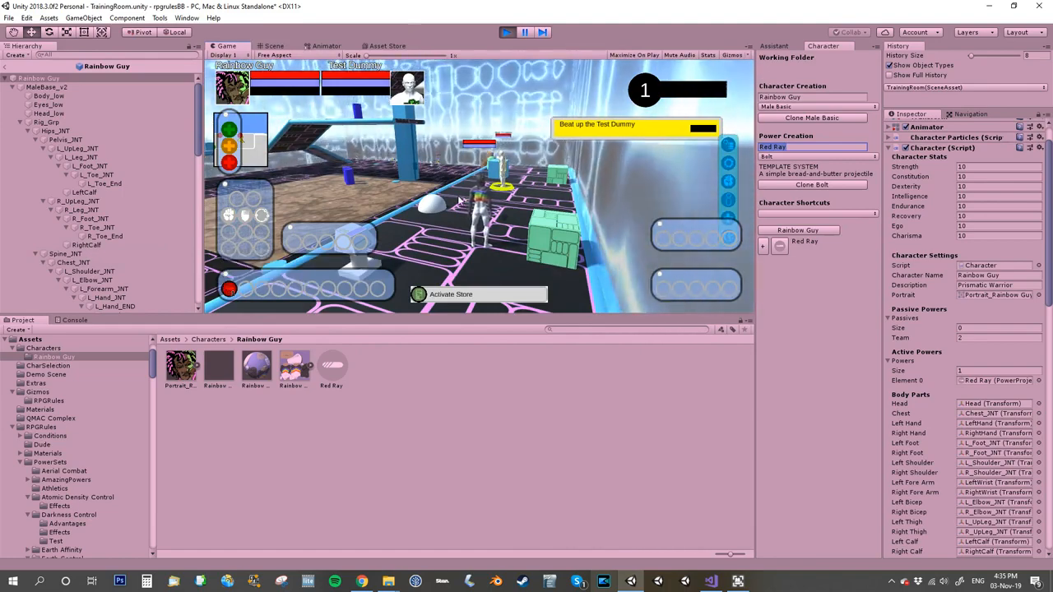
right_click_drag(474, 211, 316, 196)
key("w")
key("1")
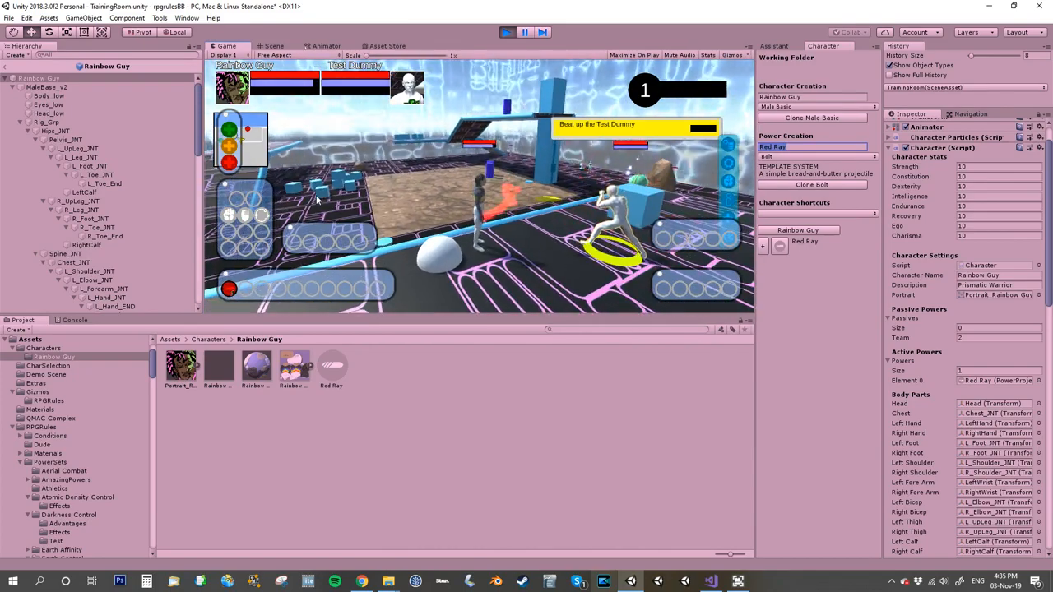
right_click_drag(317, 198, 189, 220)
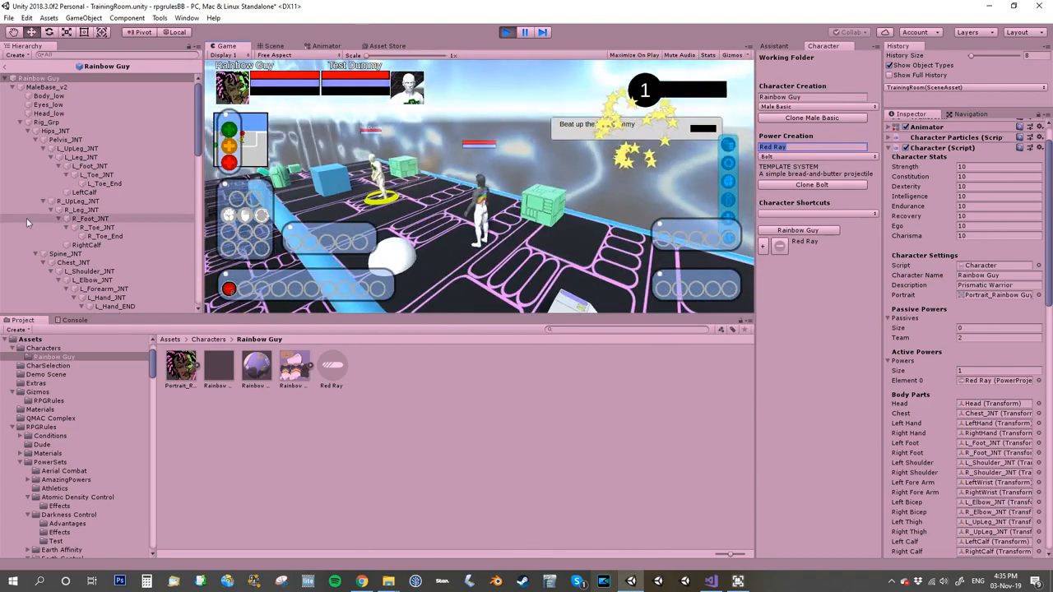
left_click(511, 33)
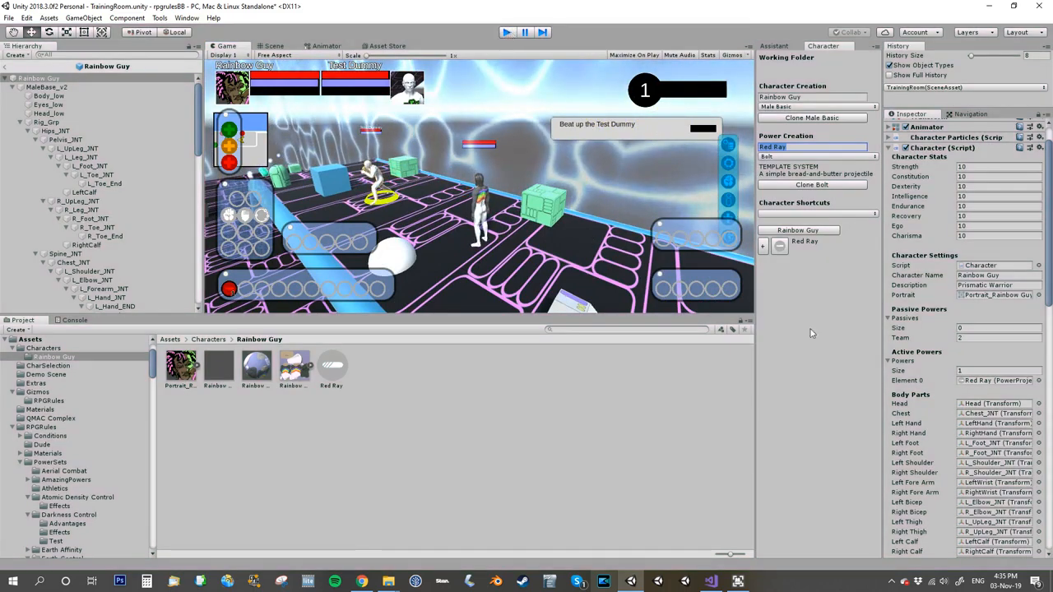
Step: Add the Flames status effect to Red Ray's Effects list and open the Flames asset
left_click(337, 370)
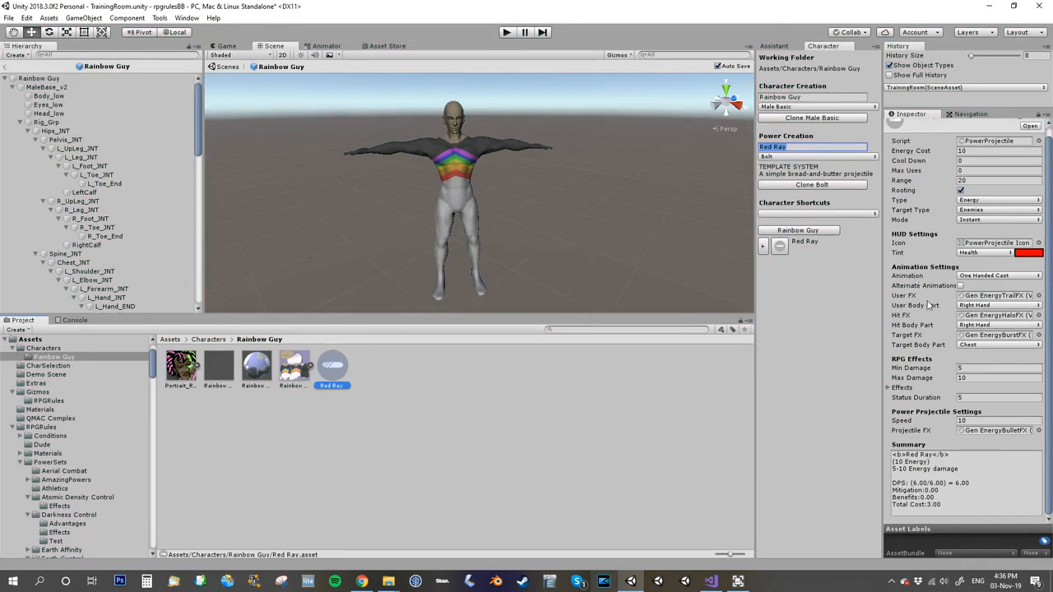
left_click(888, 387)
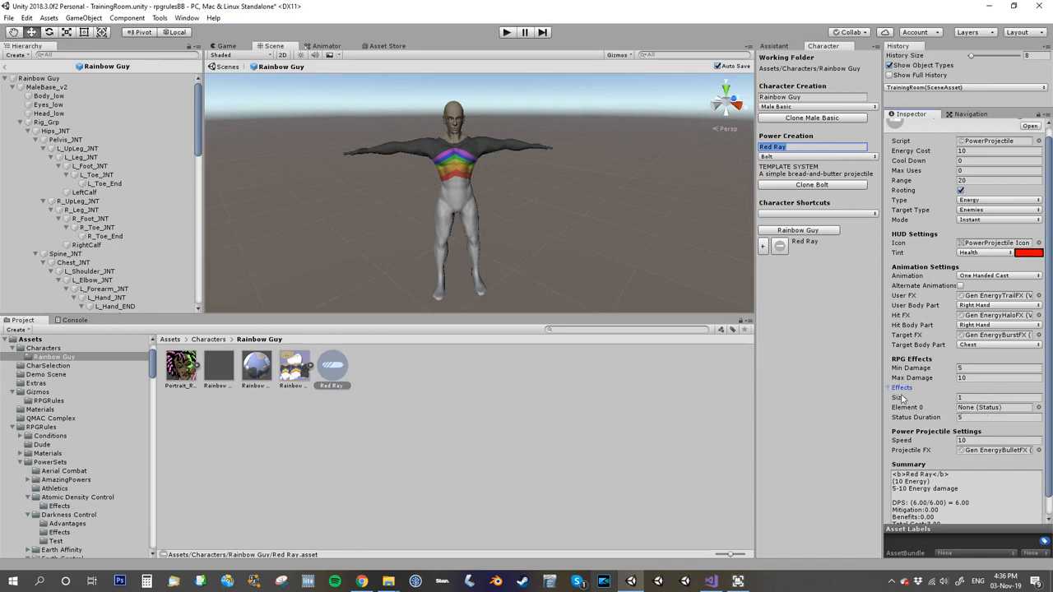
left_click(1039, 408)
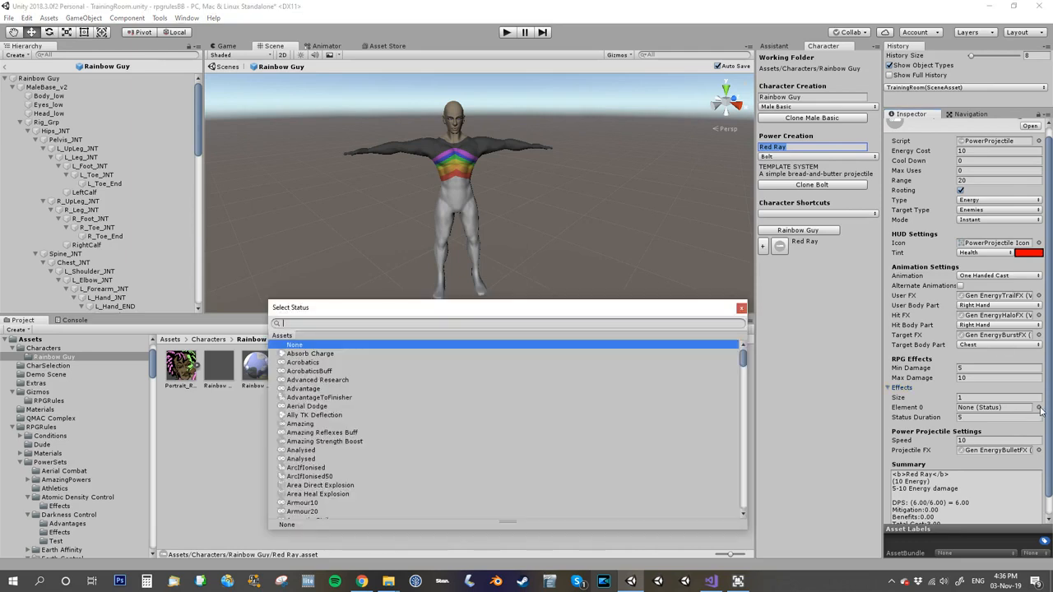
type("flames")
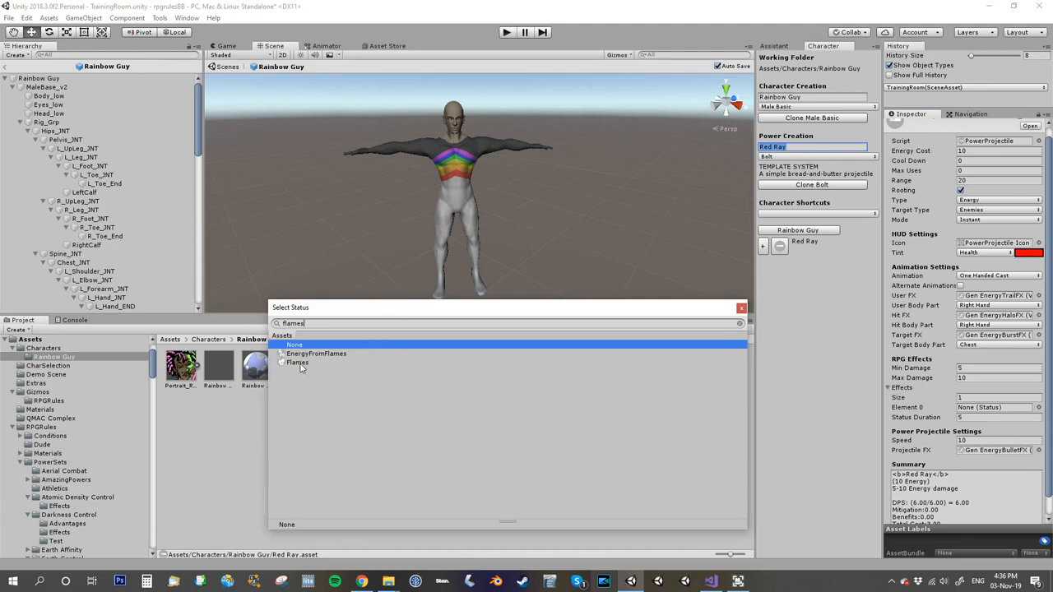
double_click(297, 363)
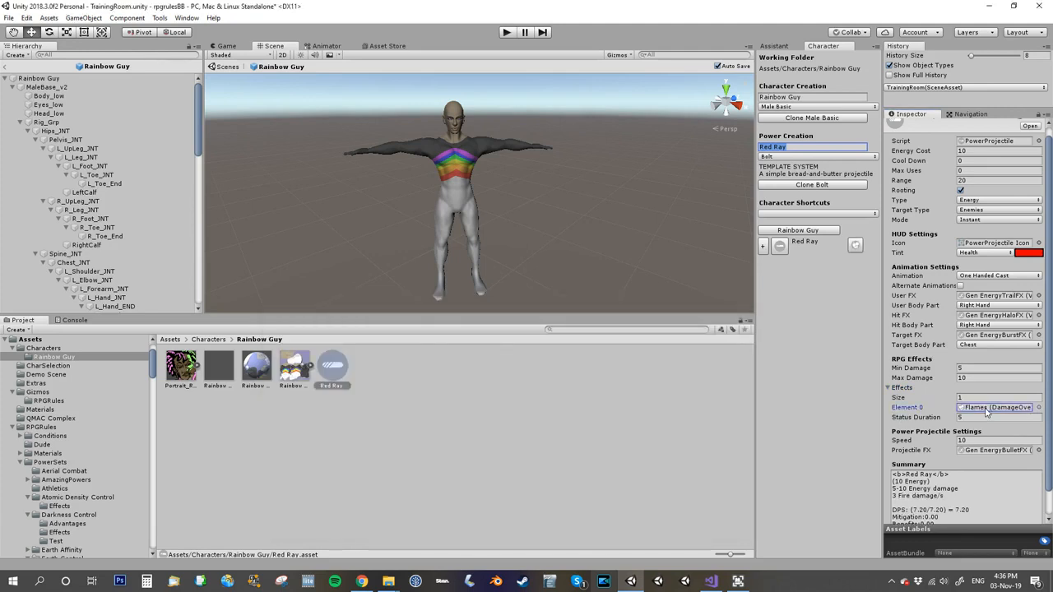
double_click(986, 409)
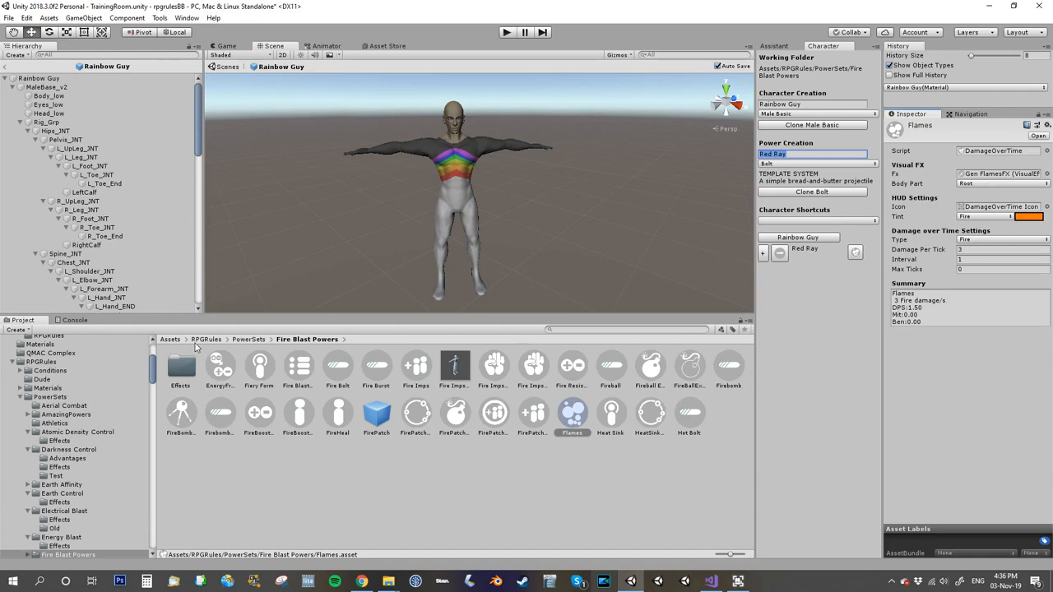
Step: Play the scene, attack the Test Dummy with Red Ray to test the fire damage, and stop playing
left_click(505, 32)
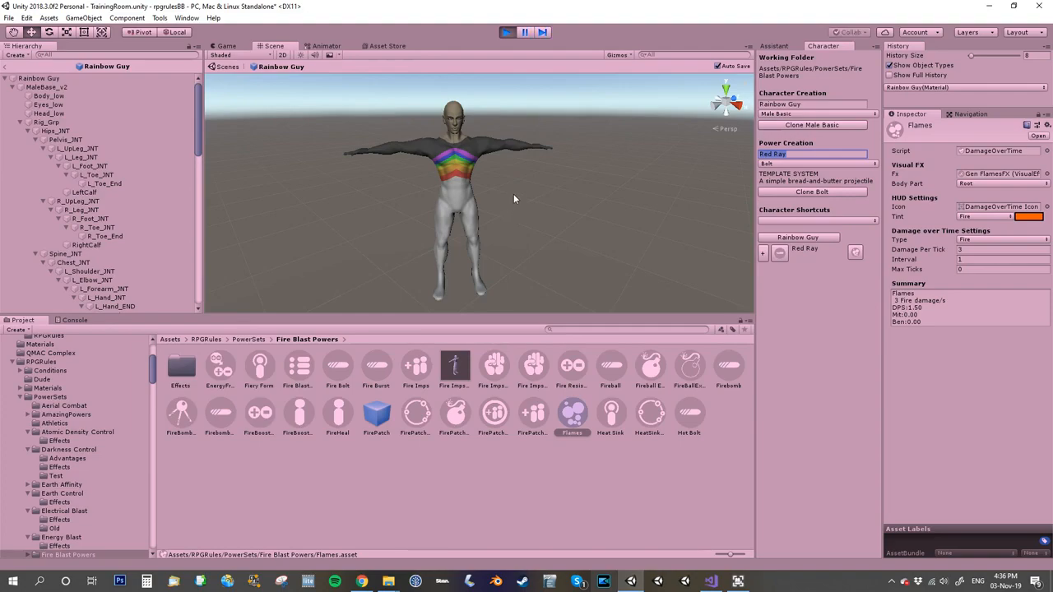
key("w")
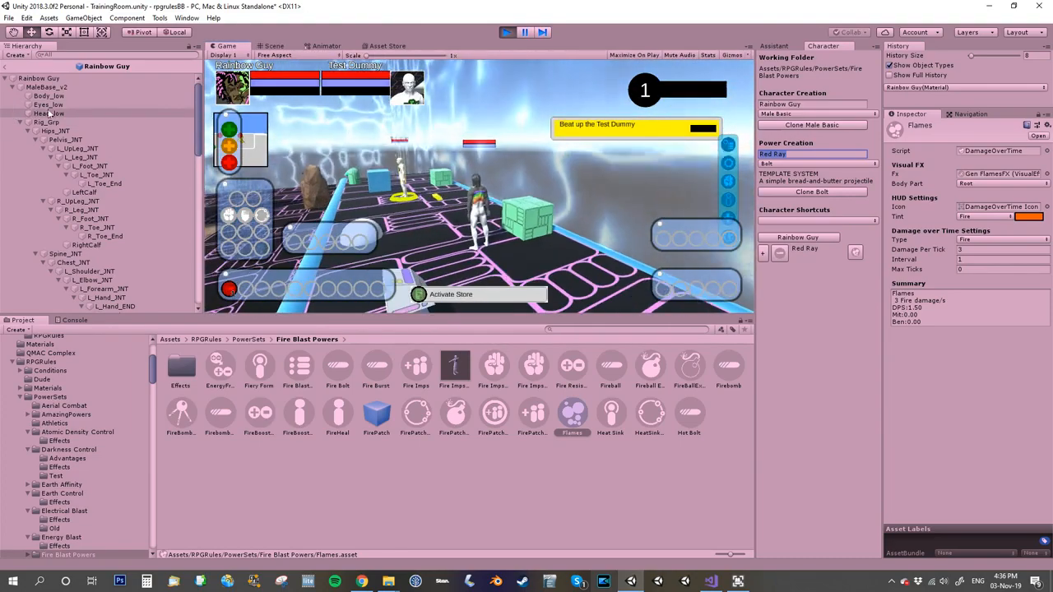
key("w")
right_click_drag(349, 170, 215, 220)
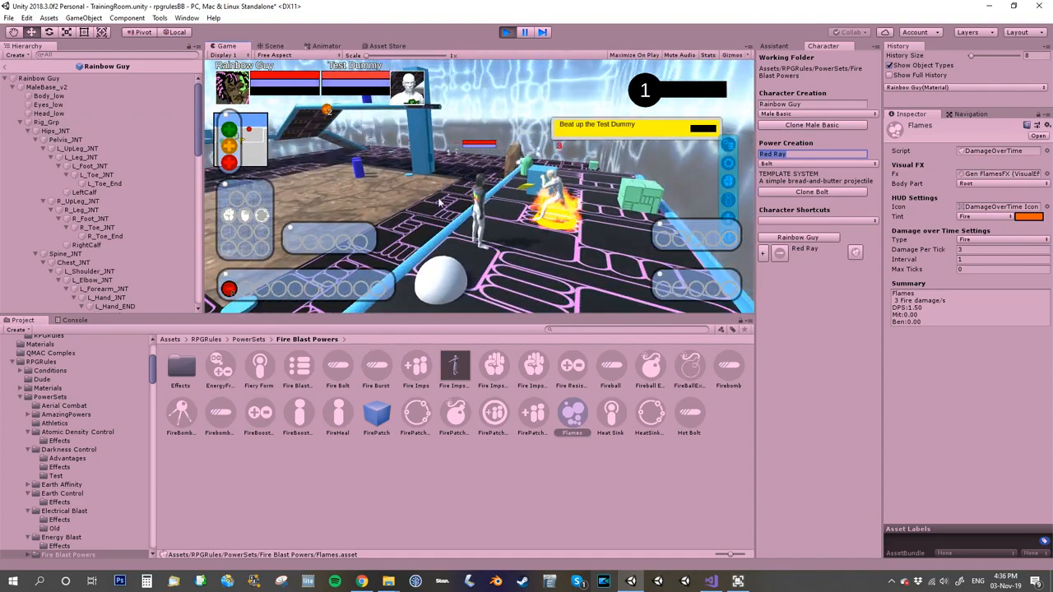
right_click_drag(509, 261, 578, 229)
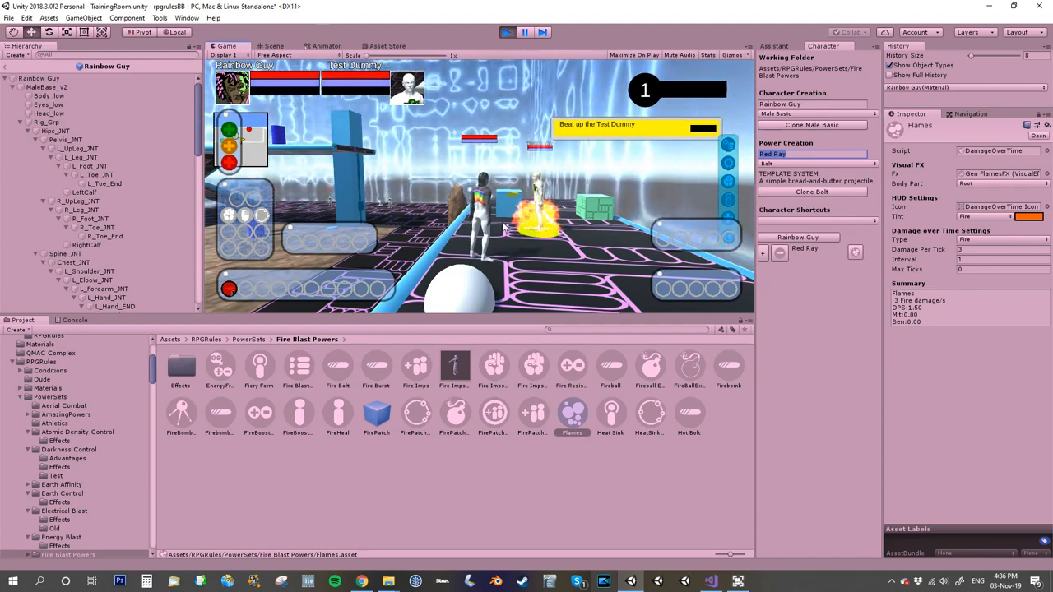
key("1")
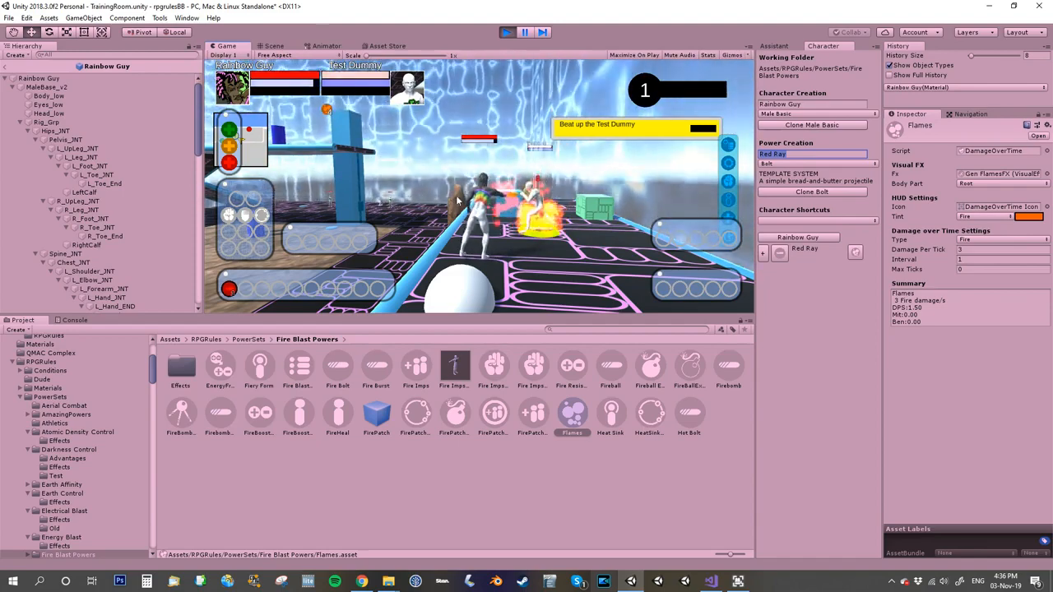
mouse_move(329, 116)
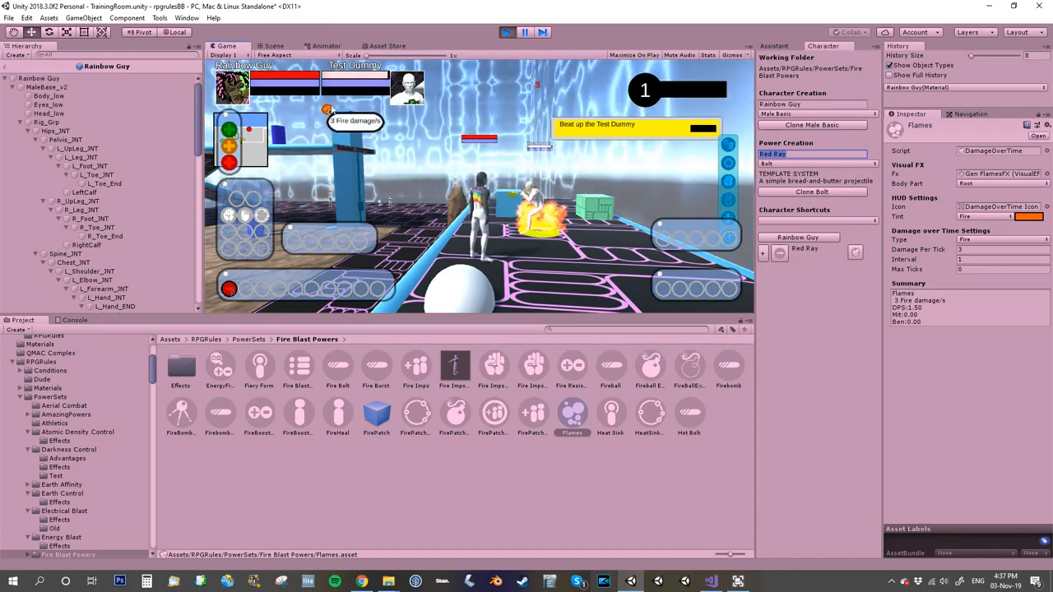
mouse_move(586, 188)
right_mouse_down()
mouse_move(641, 190)
mouse_move(689, 174)
mouse_move(677, 157)
right_mouse_up()
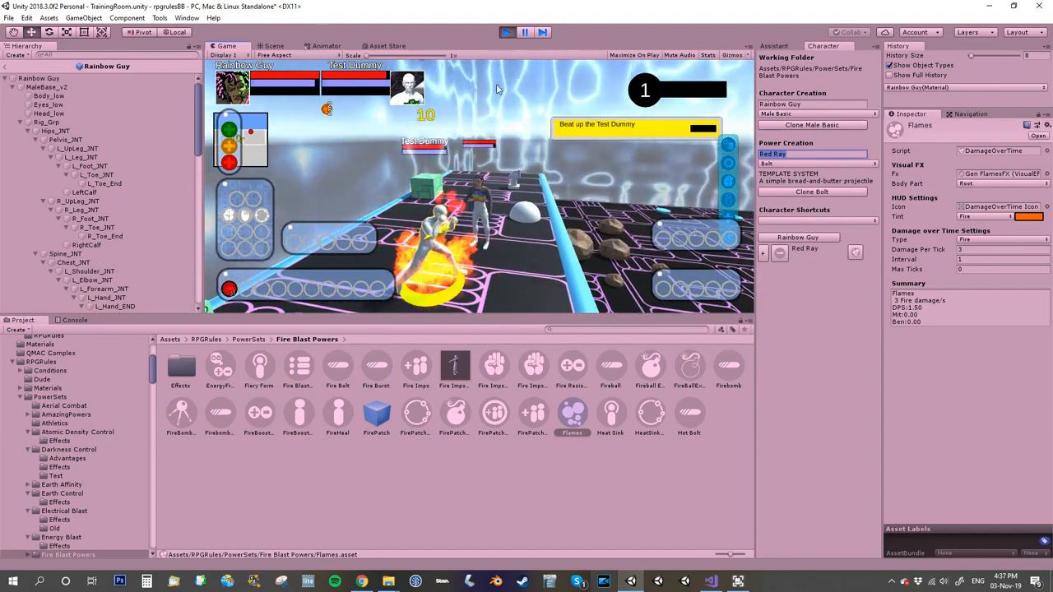
mouse_move(328, 110)
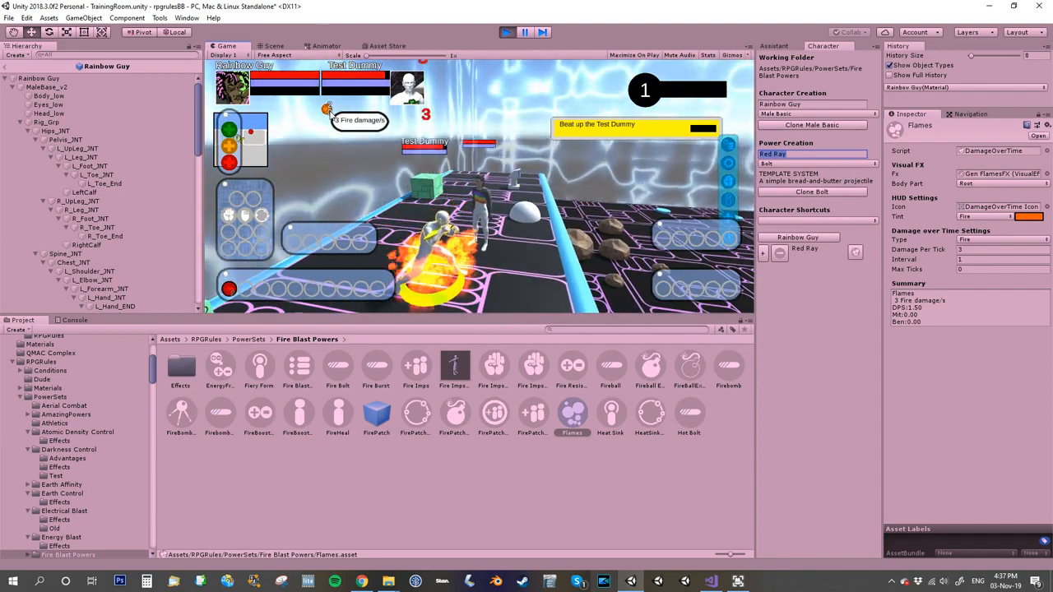
right_click_drag(503, 205, 519, 209)
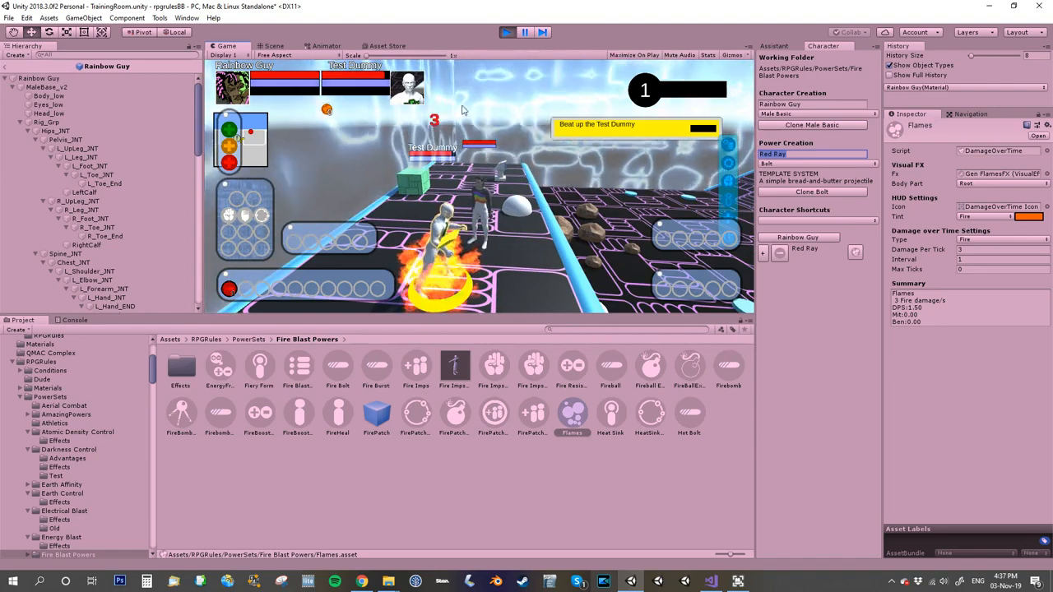
left_click(505, 32)
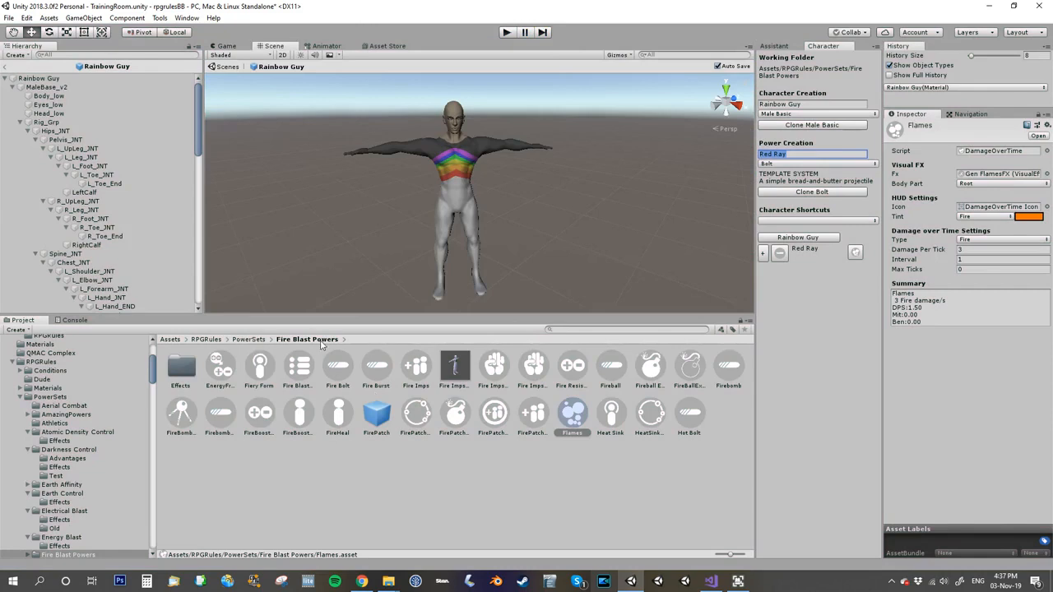
Step: Create a new Beam power named Orange Ray in Rainbow Guy's folder and set its HUD tint to Radiation
left_click(946, 88)
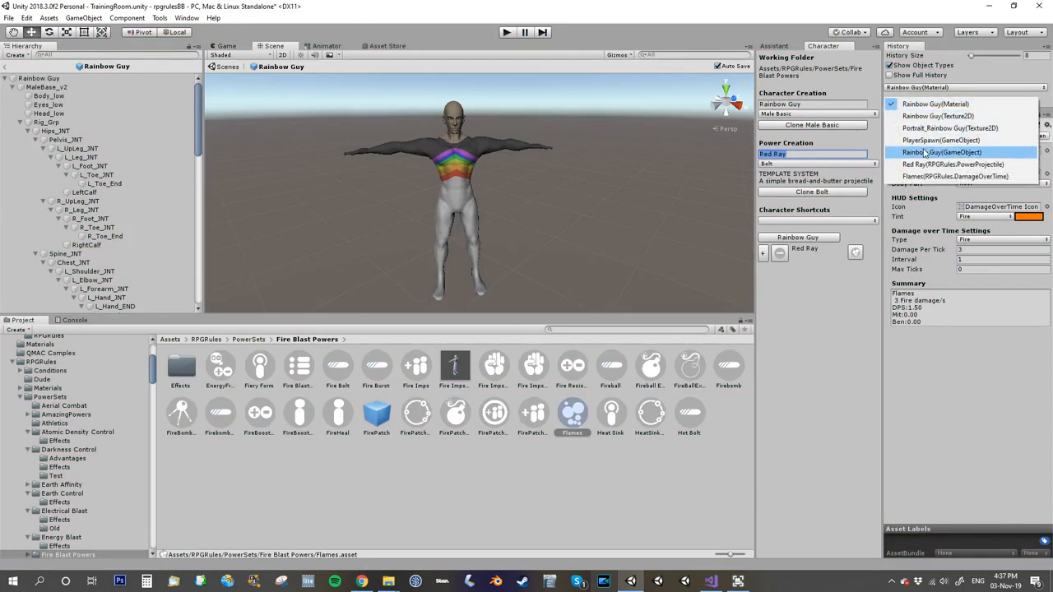
left_click(954, 141)
left_click(395, 380)
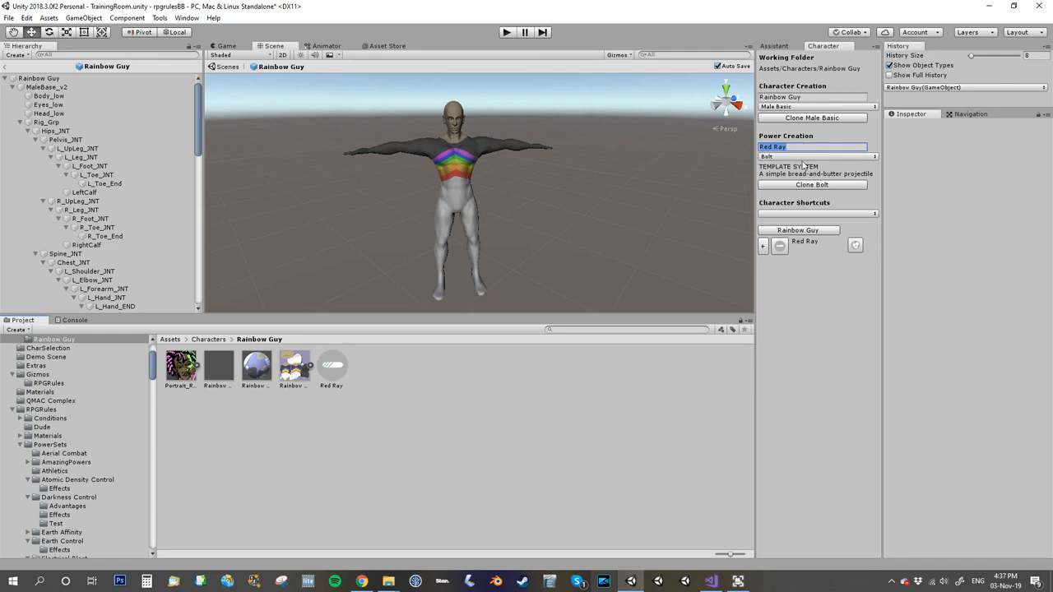
left_click(803, 157)
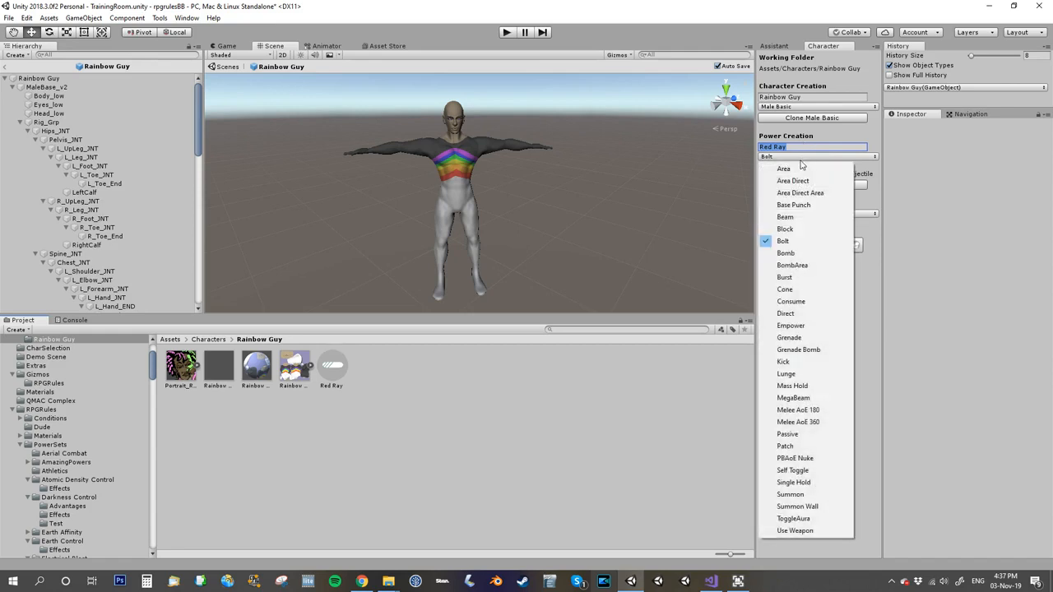
left_click(785, 217)
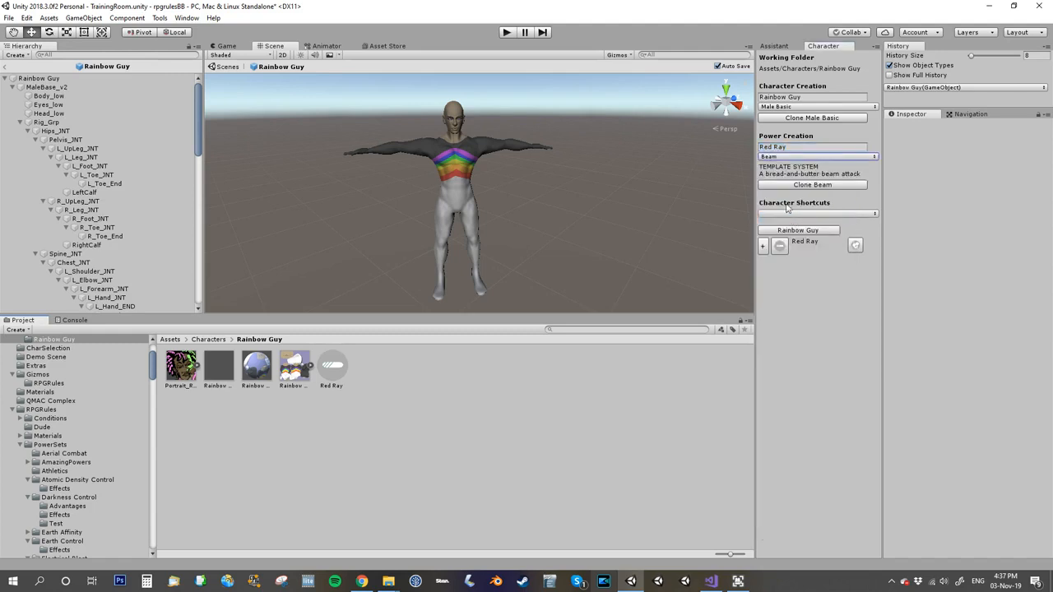
left_click(794, 149)
type("Orange")
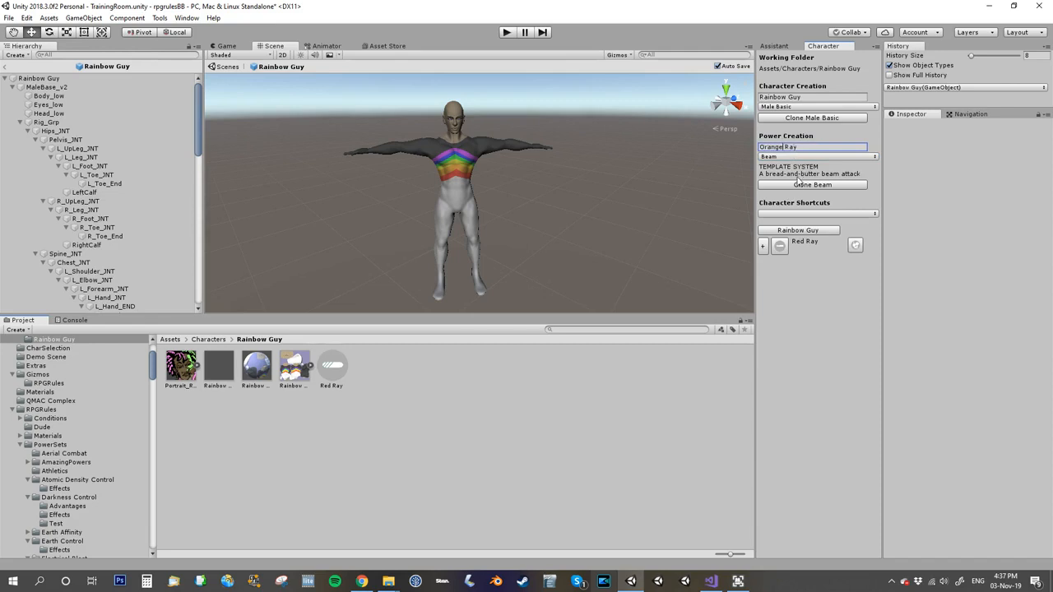
left_click(796, 186)
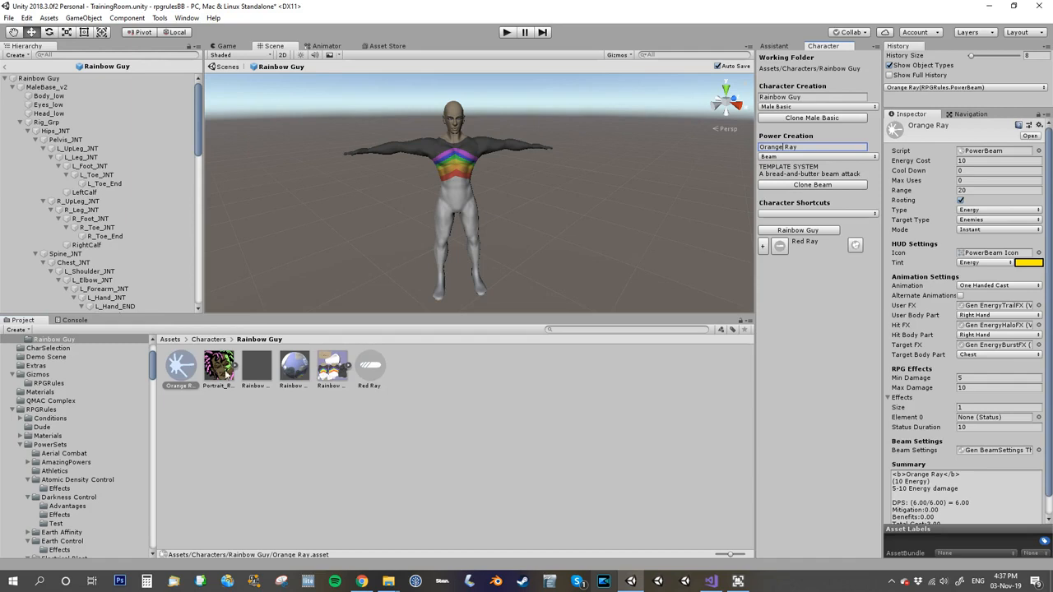
left_click(987, 265)
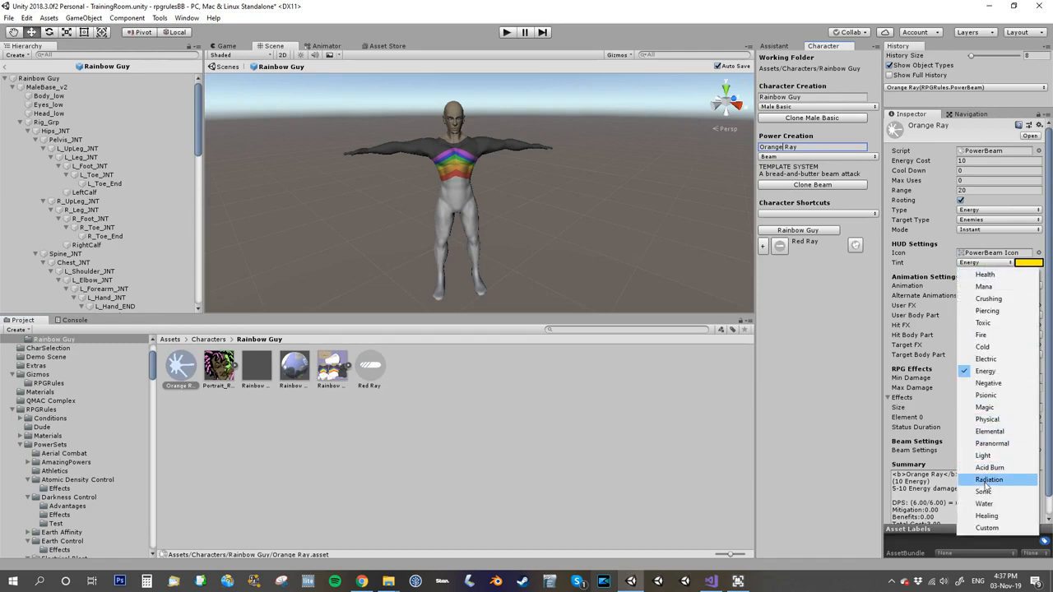
left_click(987, 480)
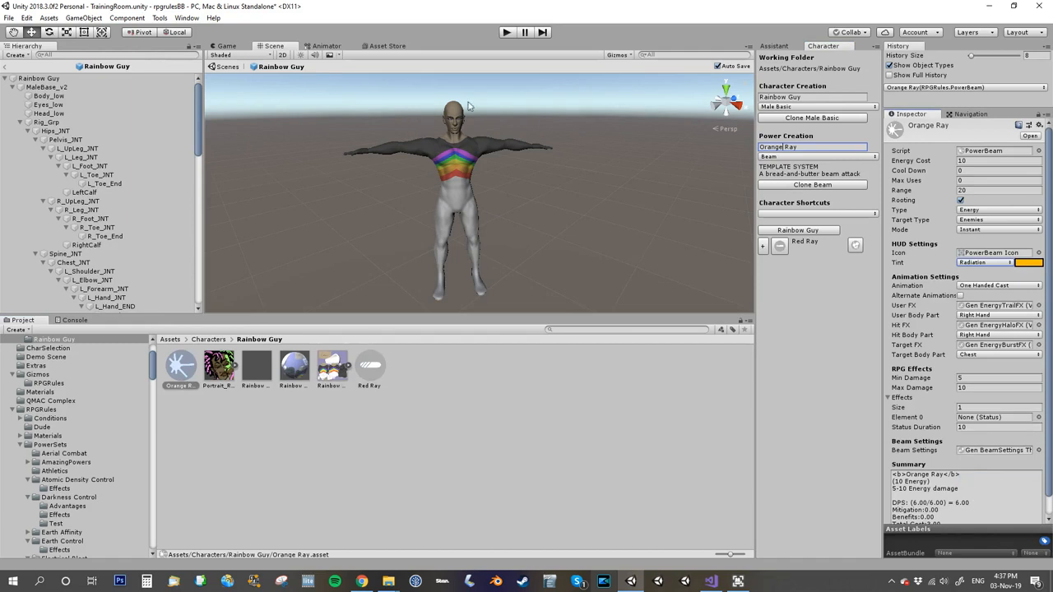
Step: Add Orange Ray as a second active power on the Rainbow Guy character
left_click(45, 78)
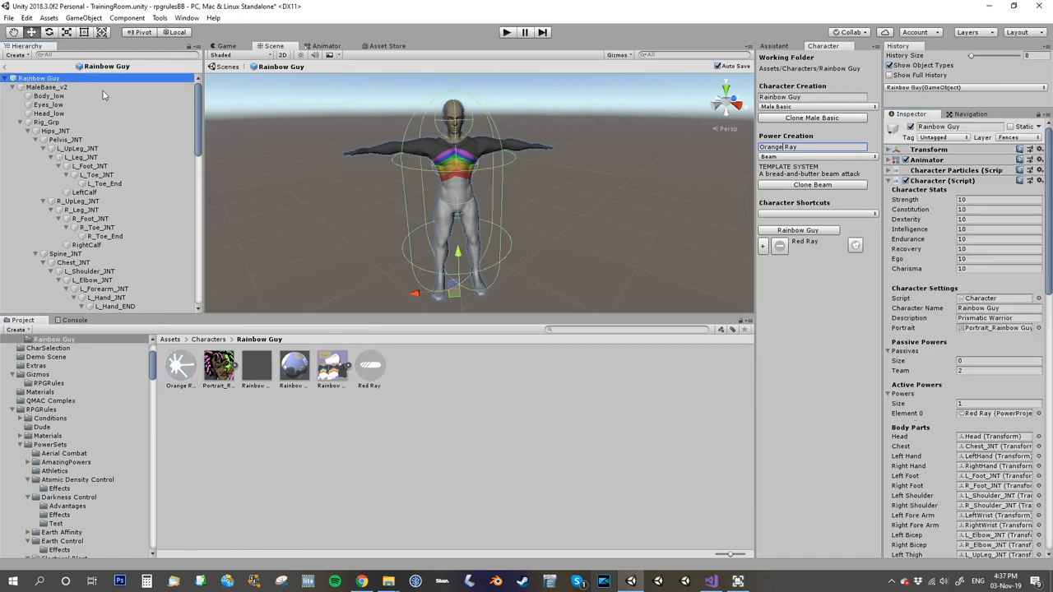
left_click(972, 403)
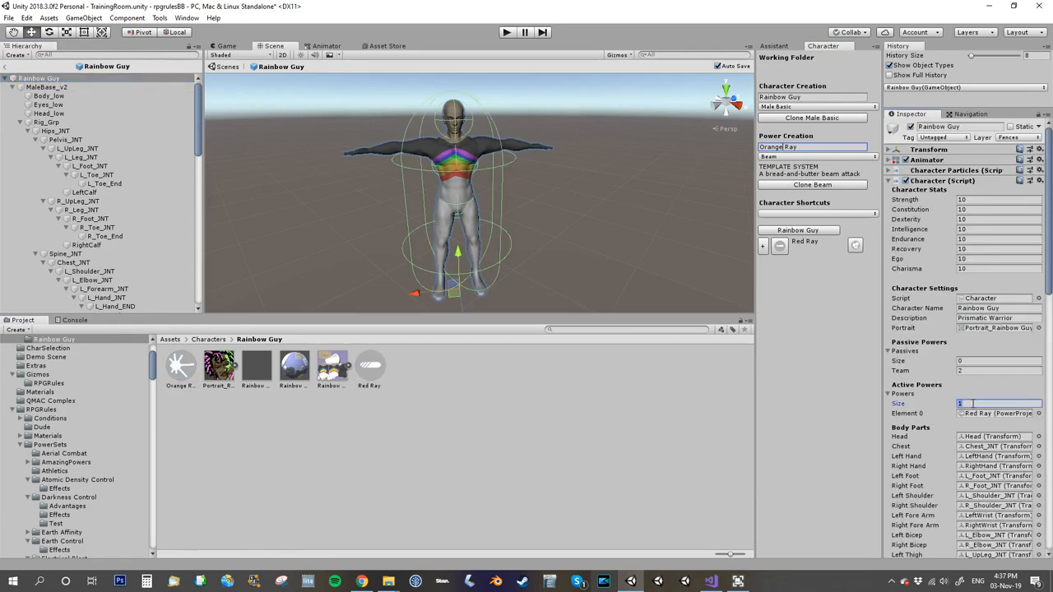
type("2")
key("Return")
left_click_drag(183, 369, 995, 422)
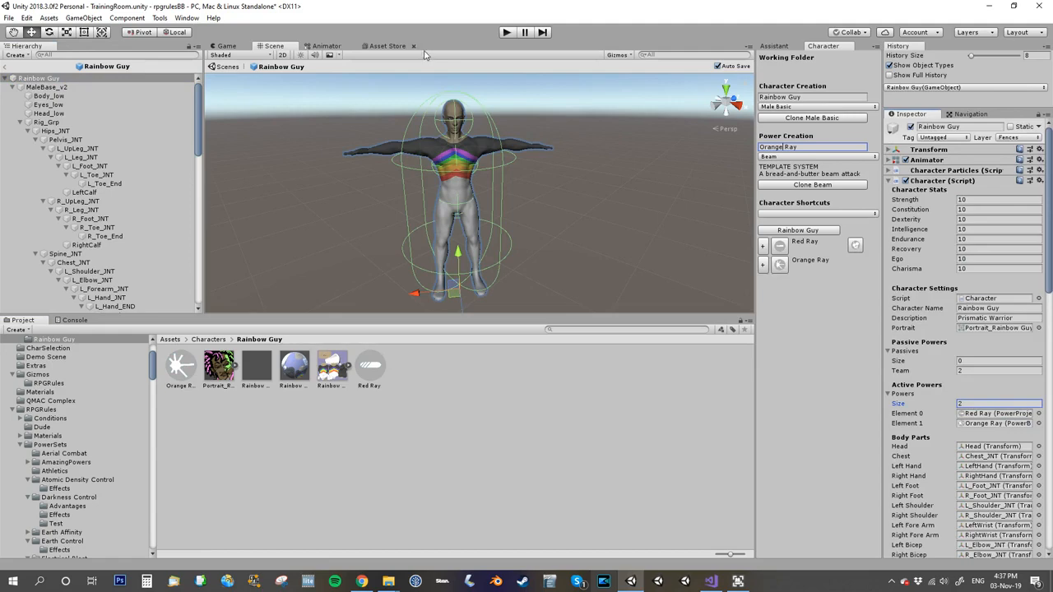
Step: Play the scene, fire Orange Ray at the Test Dummy, and stop playing
left_click(505, 33)
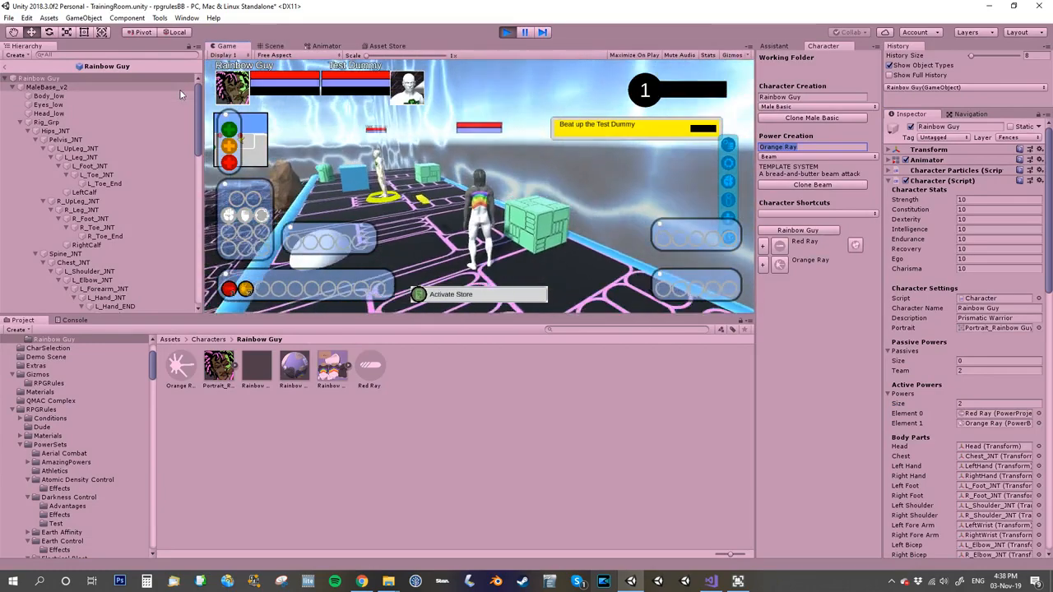
key("2")
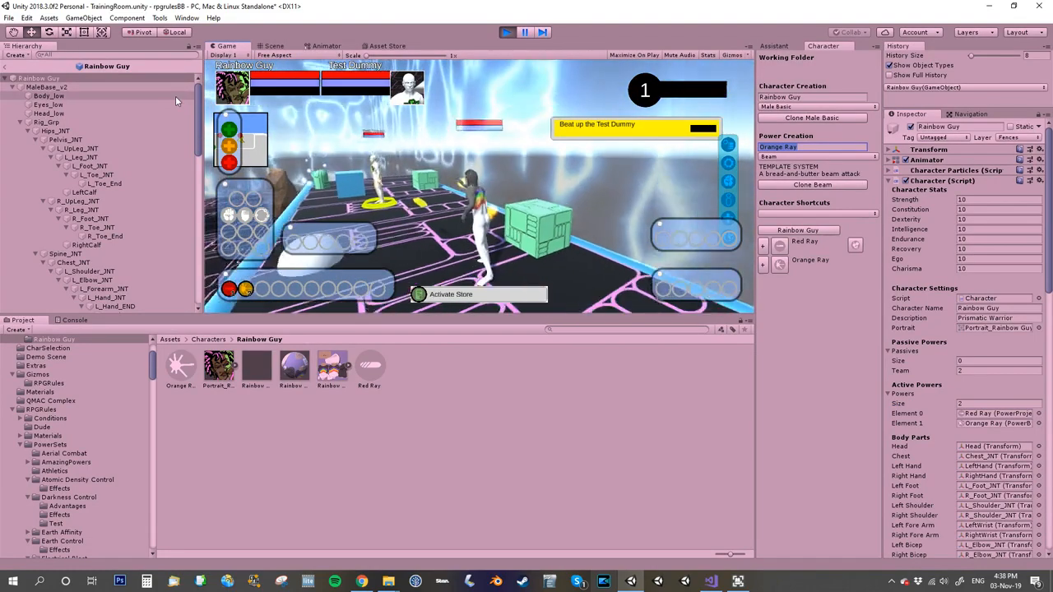
key("a")
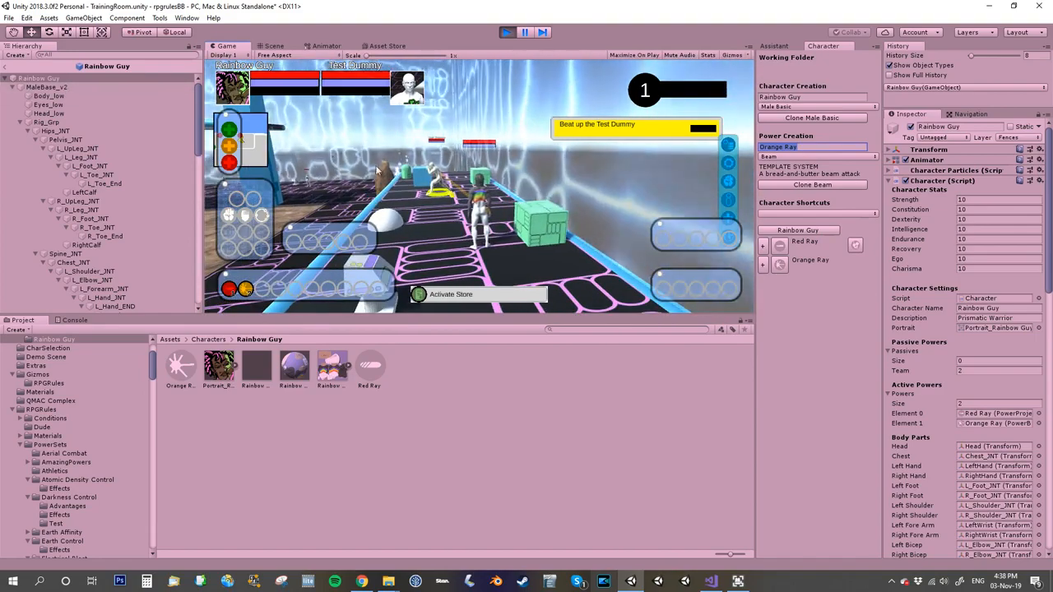
right_click_drag(347, 168, 626, 195)
key("2")
key("2")
key("2")
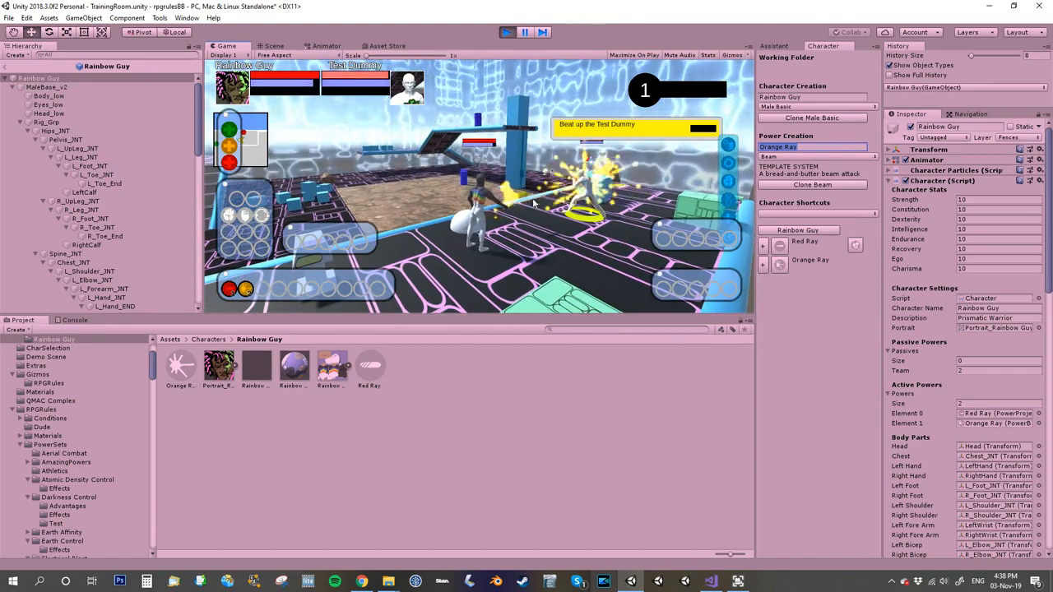
left_click(507, 33)
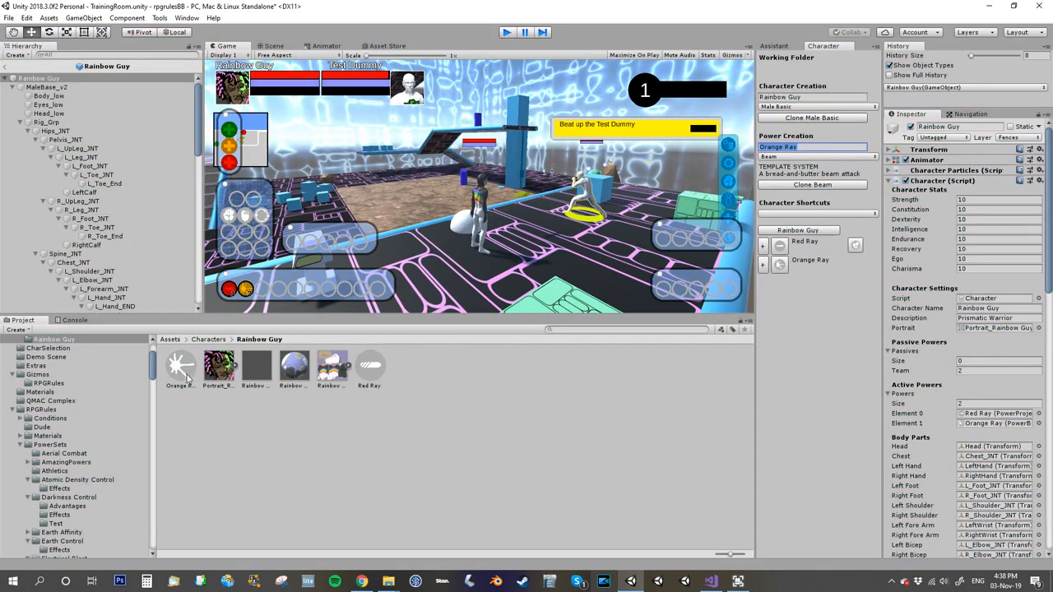
Step: Set Orange Ray's mode to Maintain with an extra energy cost of 30
left_click(183, 375)
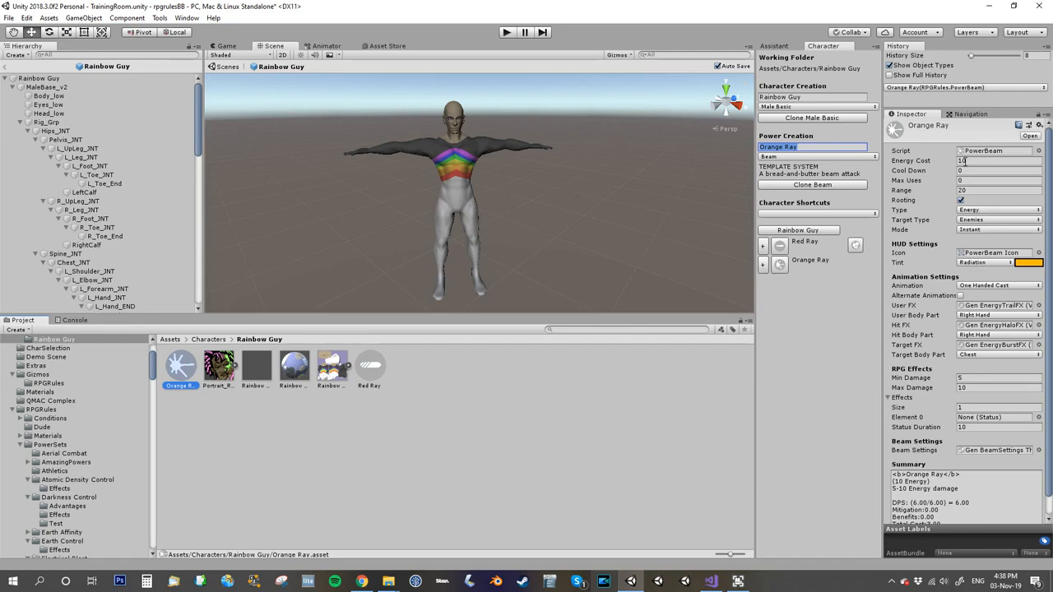
left_click(981, 229)
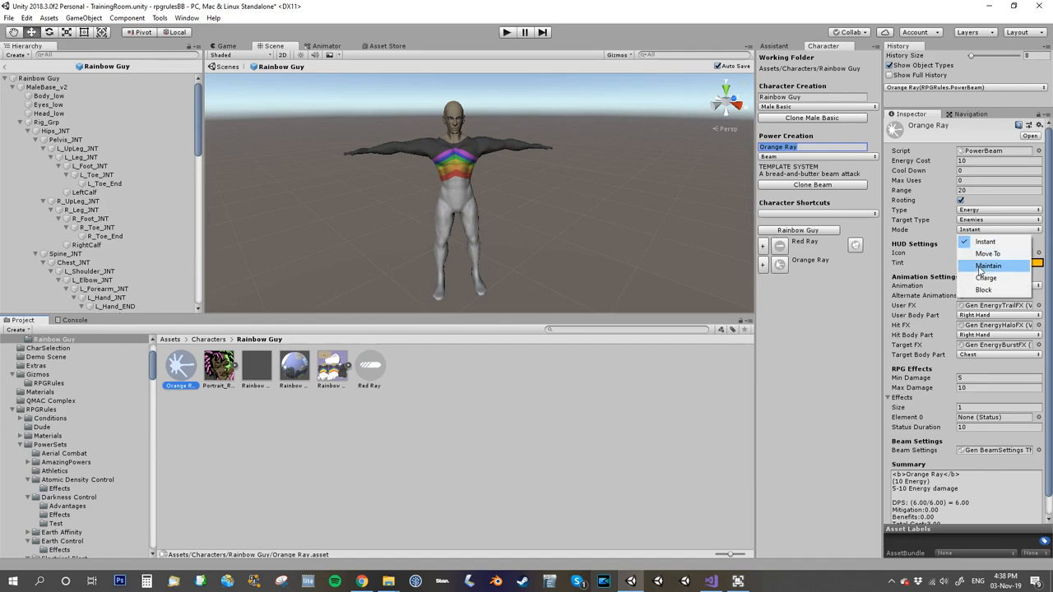
left_click(987, 266)
left_click(978, 240)
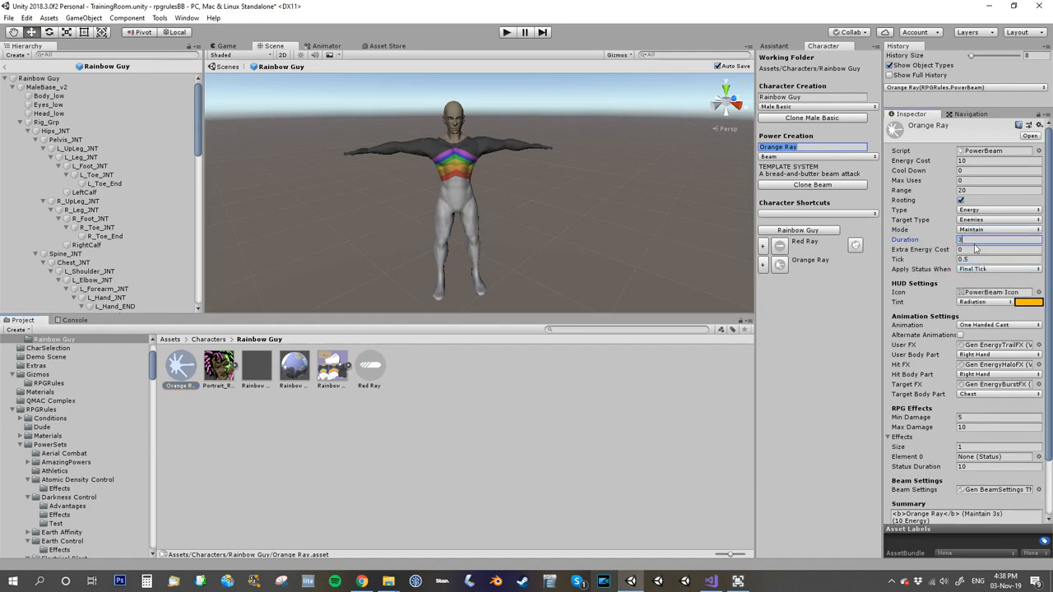
left_click(971, 249)
type("3")
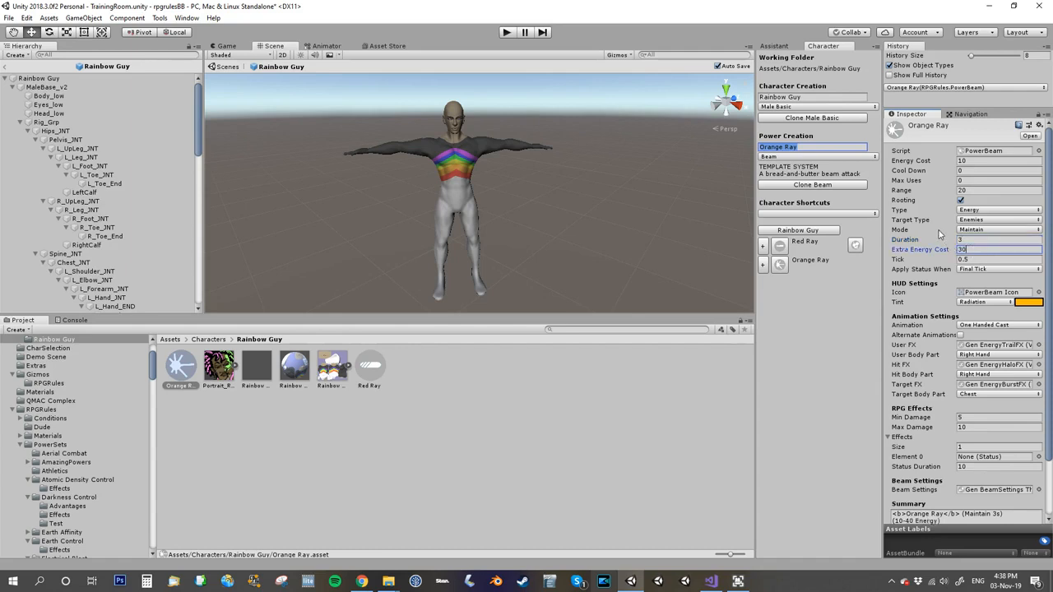
Step: Make Orange Ray apply its status on Every Tick
left_click(972, 271)
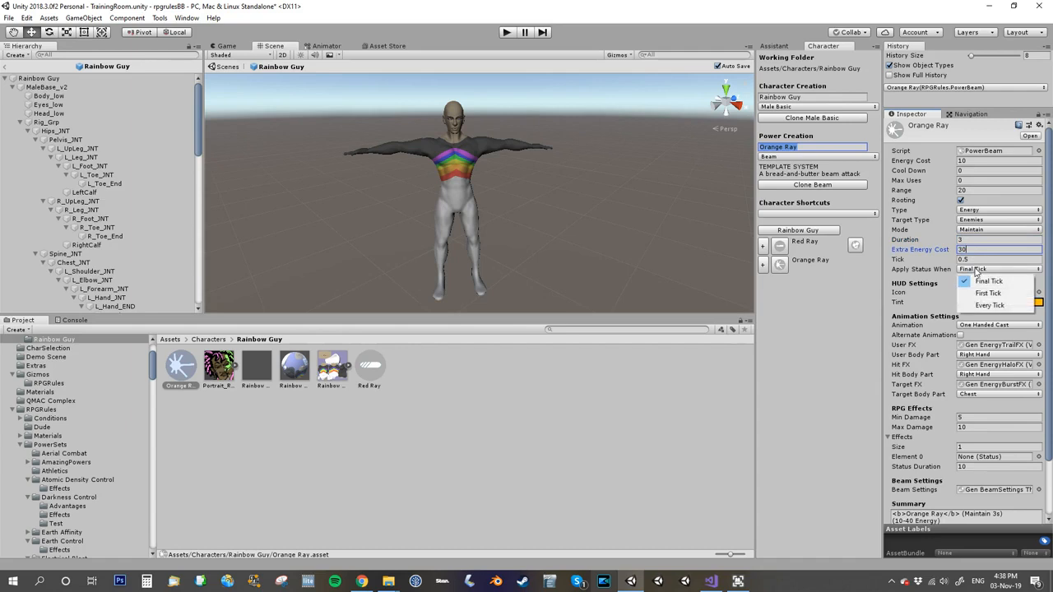
left_click(947, 258)
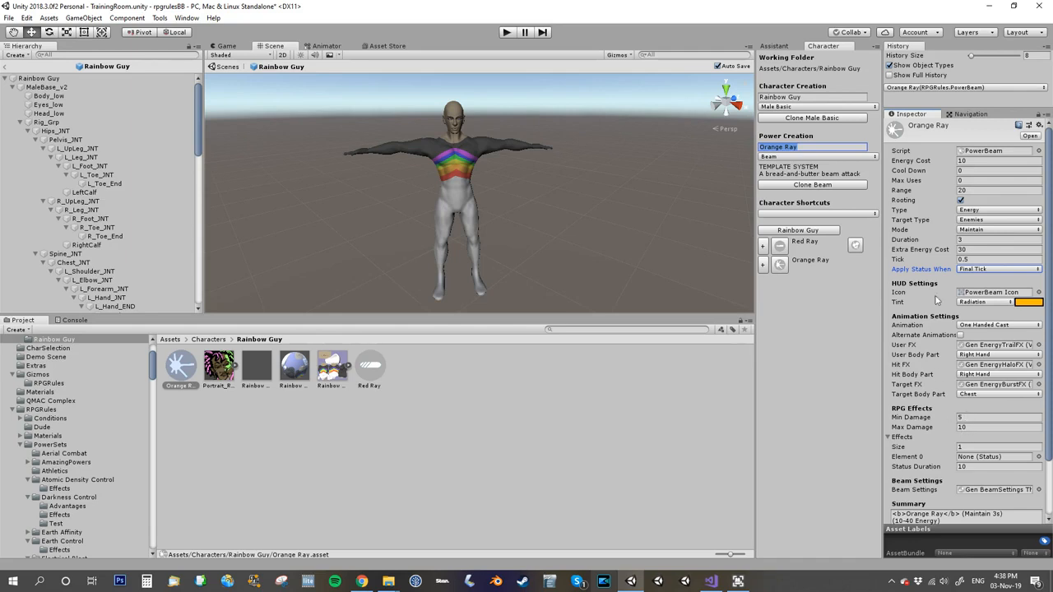
left_click(977, 271)
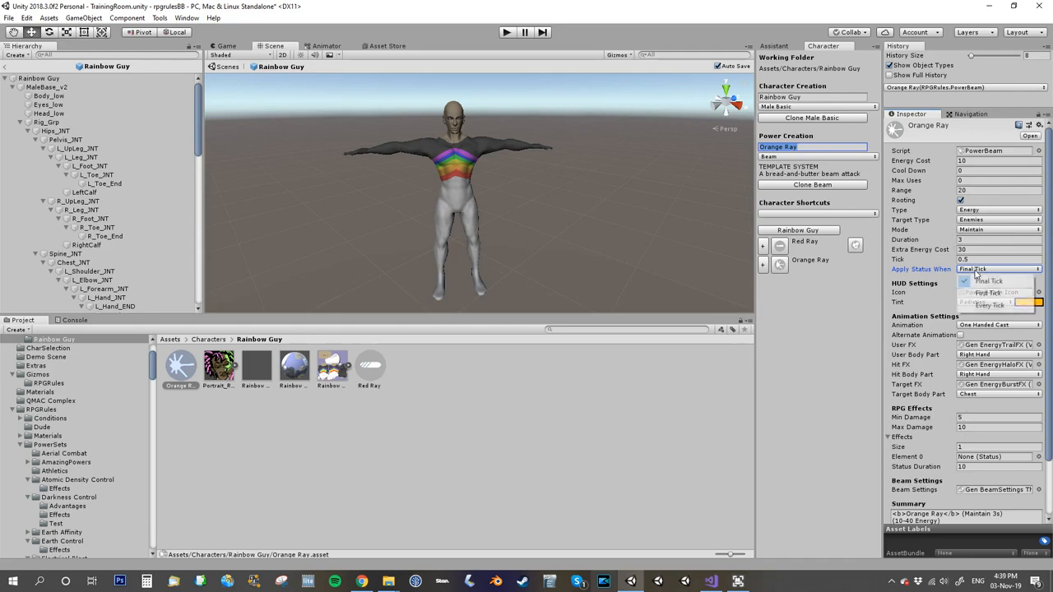
left_click(984, 306)
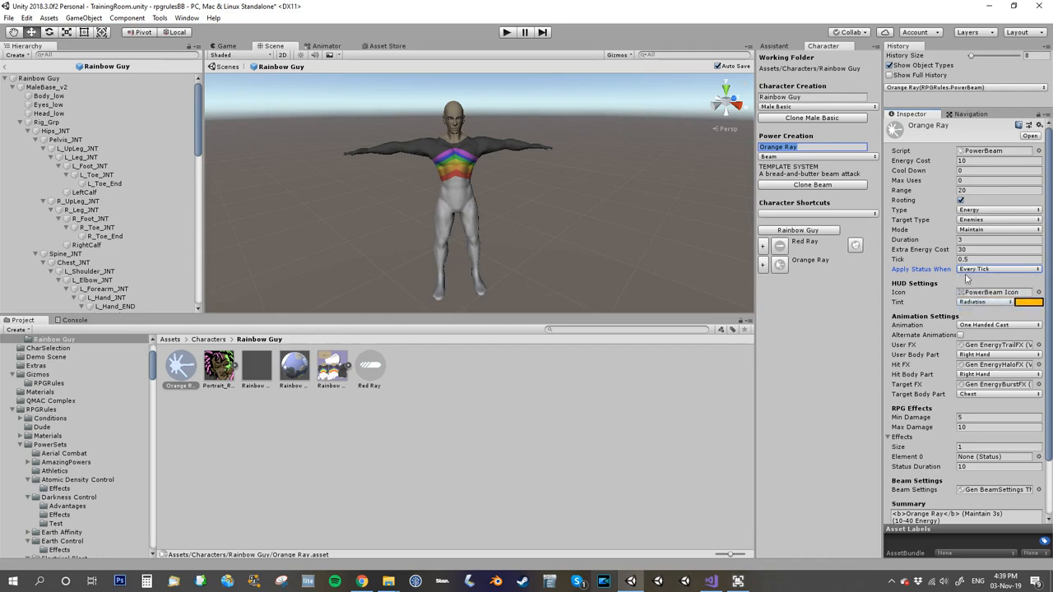
Step: Add the Repel status as Orange Ray's effect with a status duration of 2
left_click(887, 436)
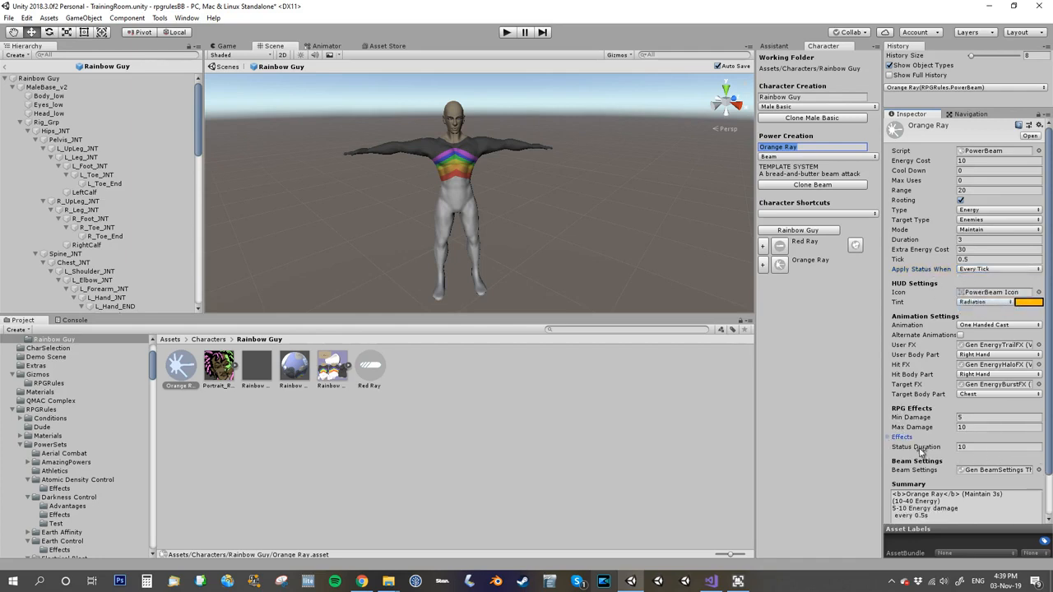
left_click(888, 437)
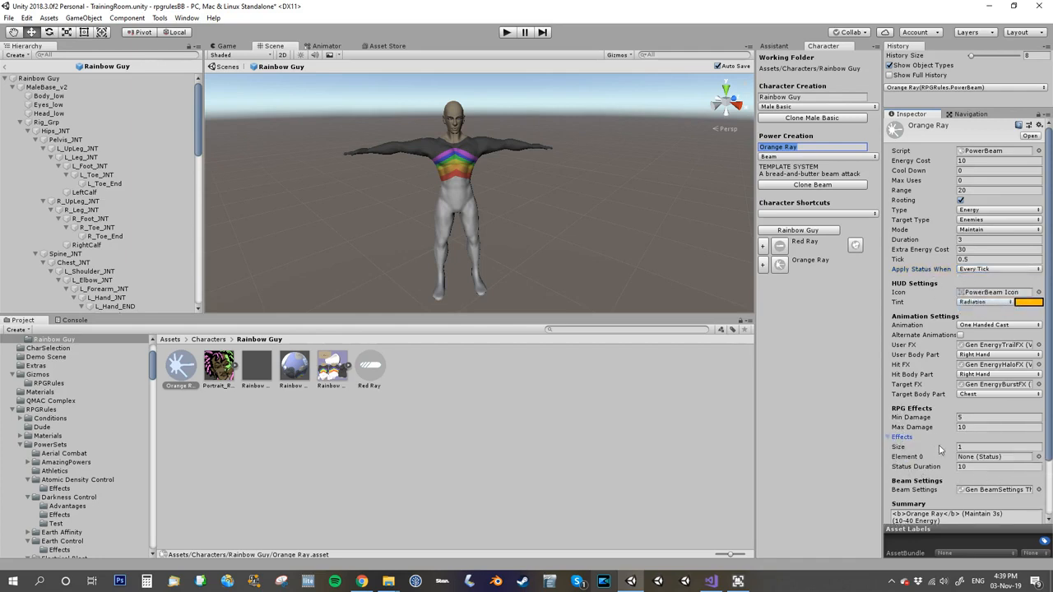
left_click(1037, 456)
type("repel")
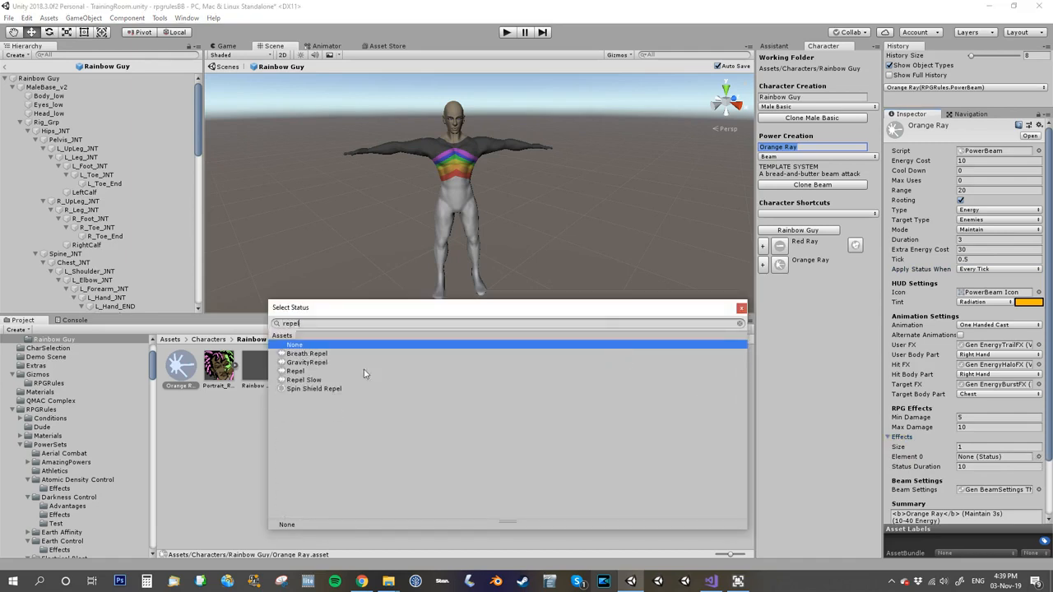
double_click(309, 370)
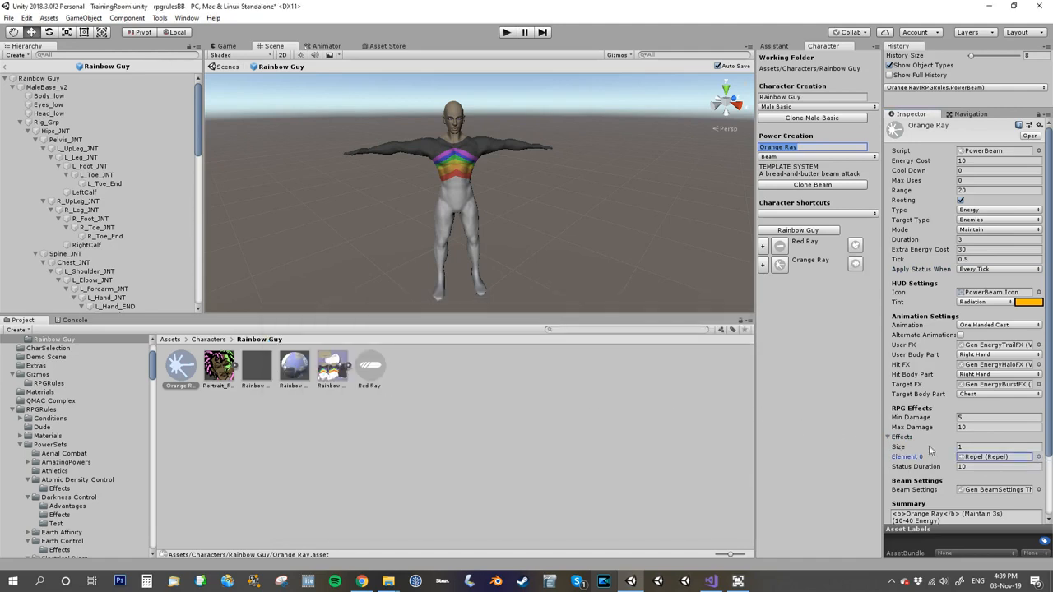
left_click(973, 466)
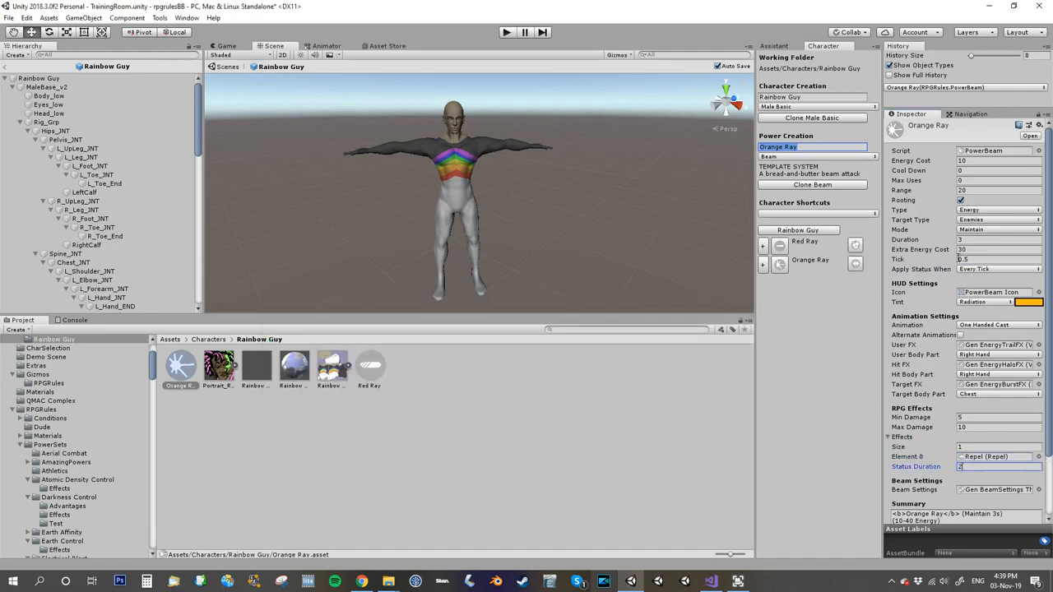
left_click(939, 439)
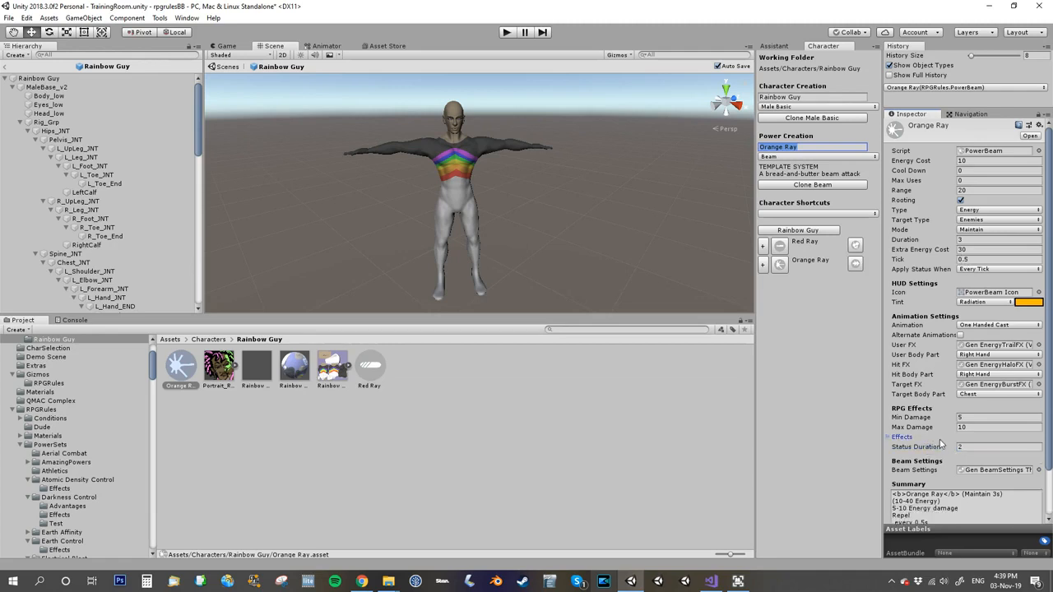
left_click(890, 438)
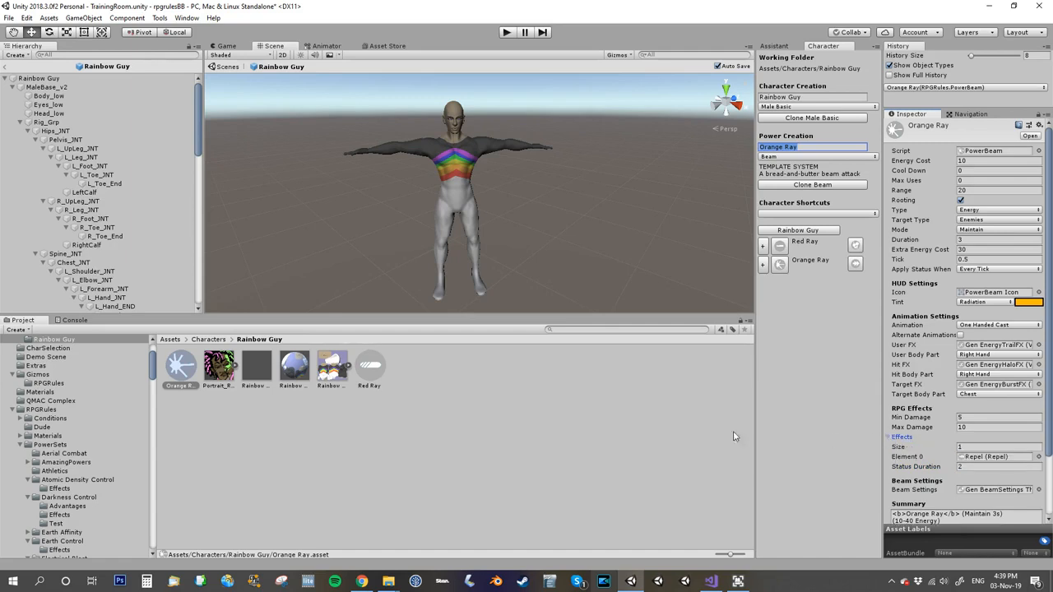
Step: Select Red Ray, play the scene, fire Red Ray at the Test Dummy while moving around, and stop playing
left_click(370, 366)
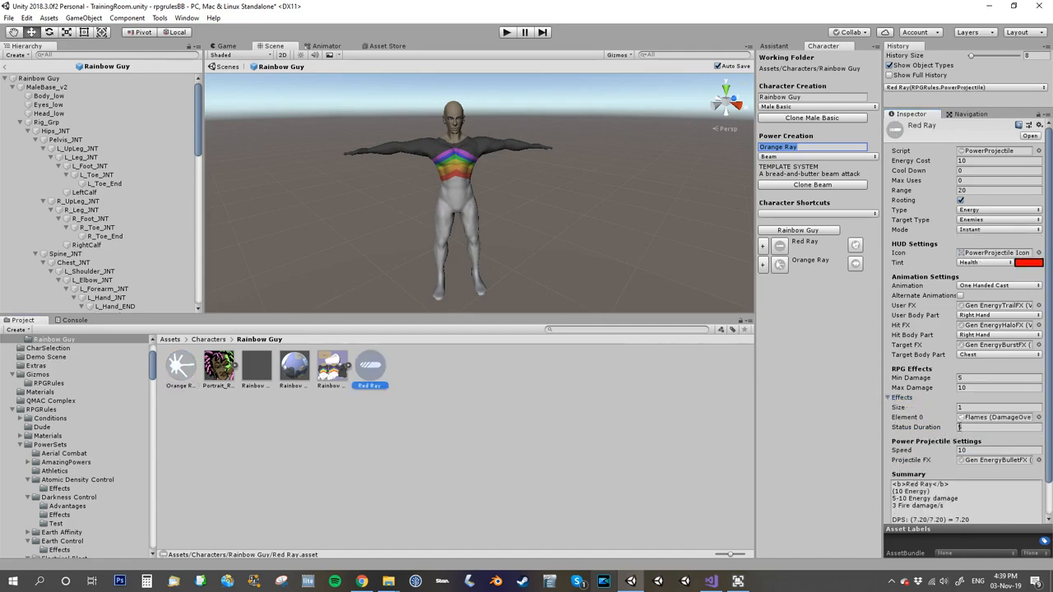
left_click(505, 34)
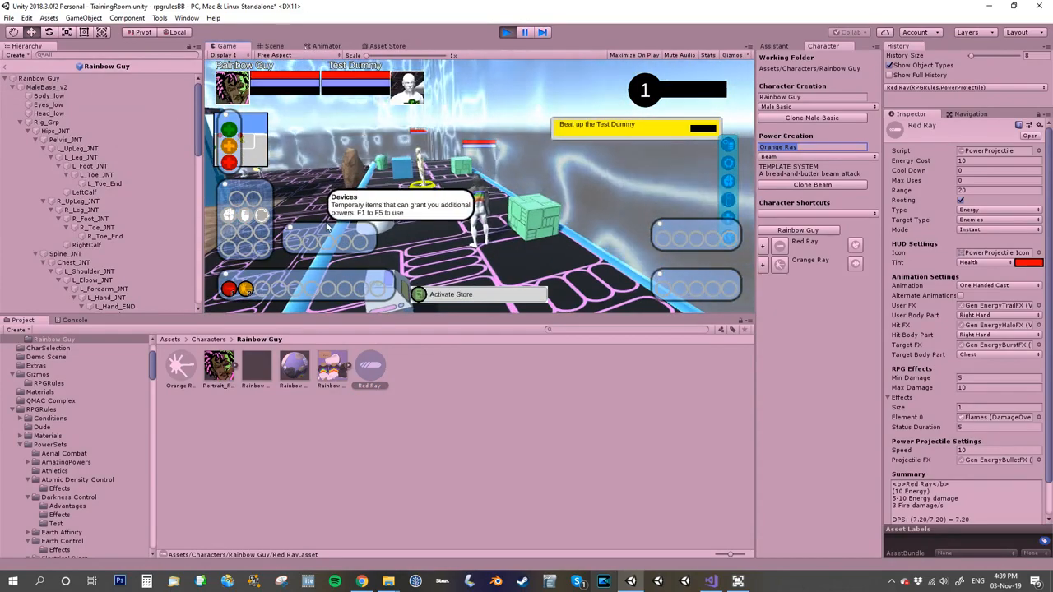
key("1")
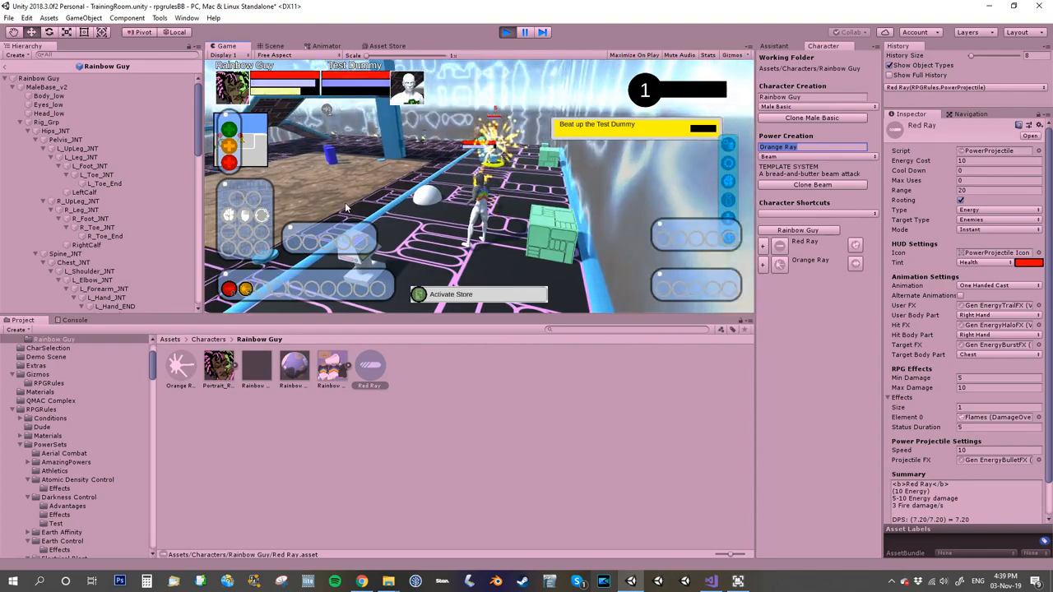
right_click_drag(345, 204, 571, 191)
key("w")
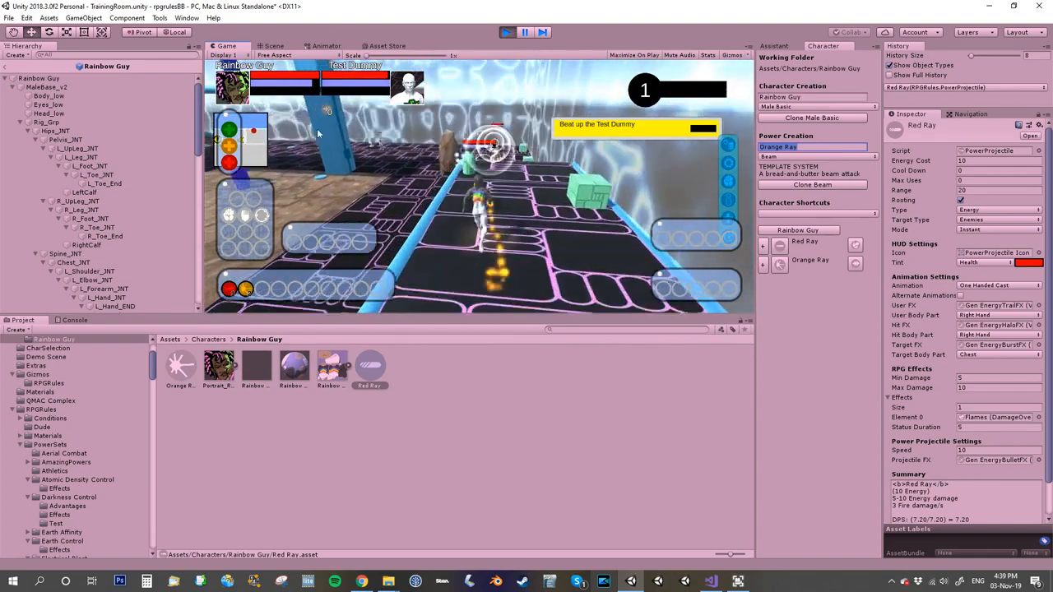
mouse_move(268, 88)
key("w")
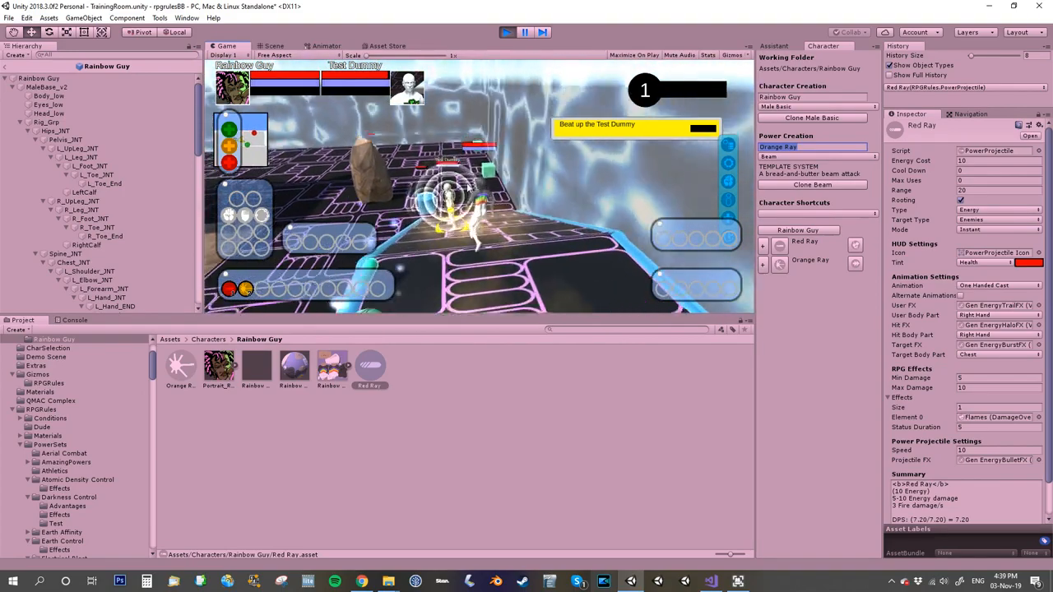
mouse_move(296, 156)
right_mouse_down()
mouse_move(354, 204)
mouse_move(313, 164)
right_mouse_up()
mouse_move(286, 88)
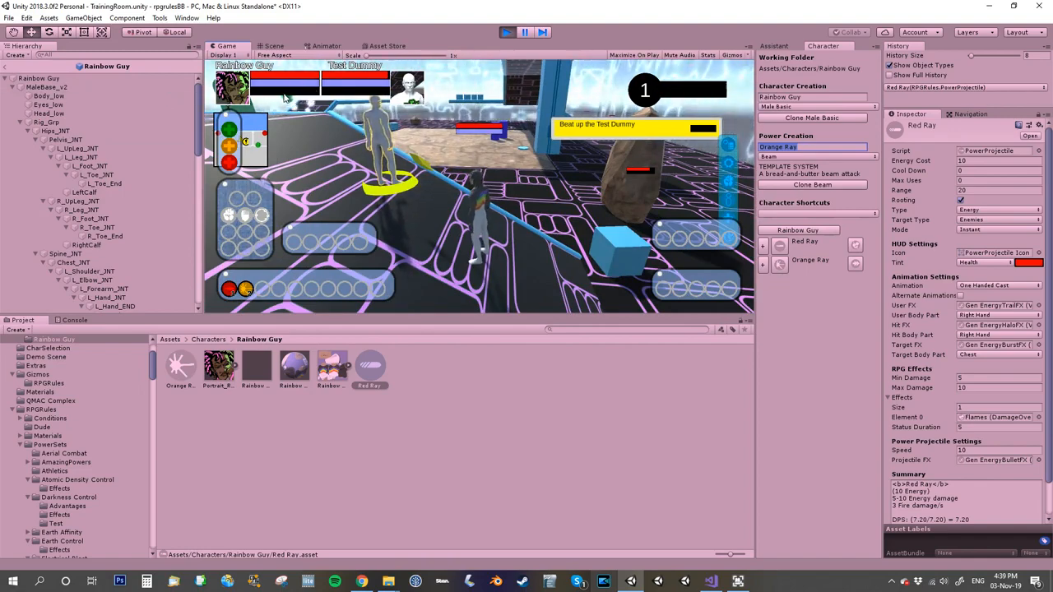
right_click_drag(506, 220, 337, 235)
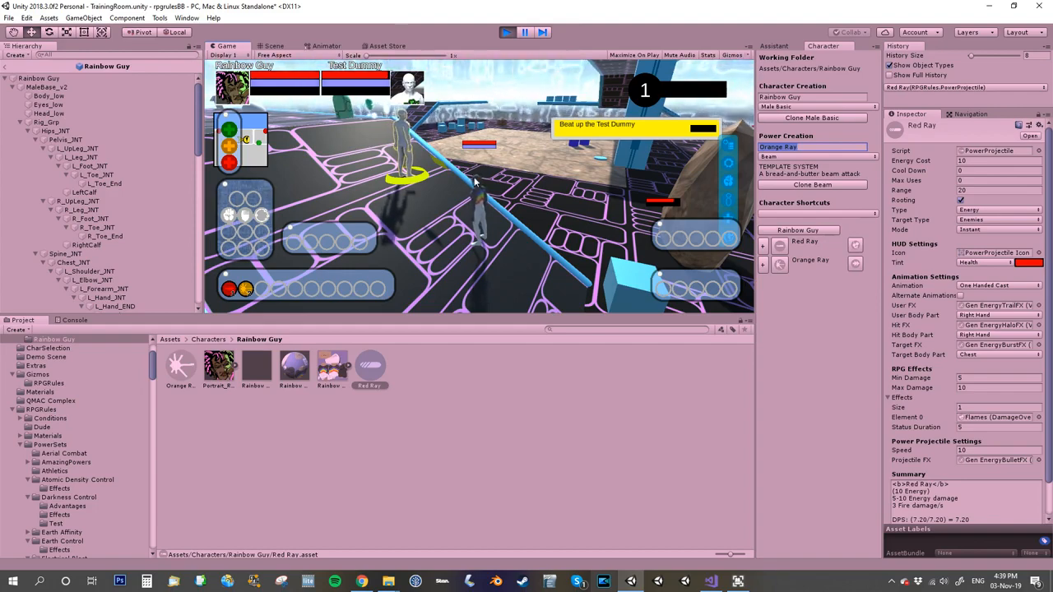
key("2")
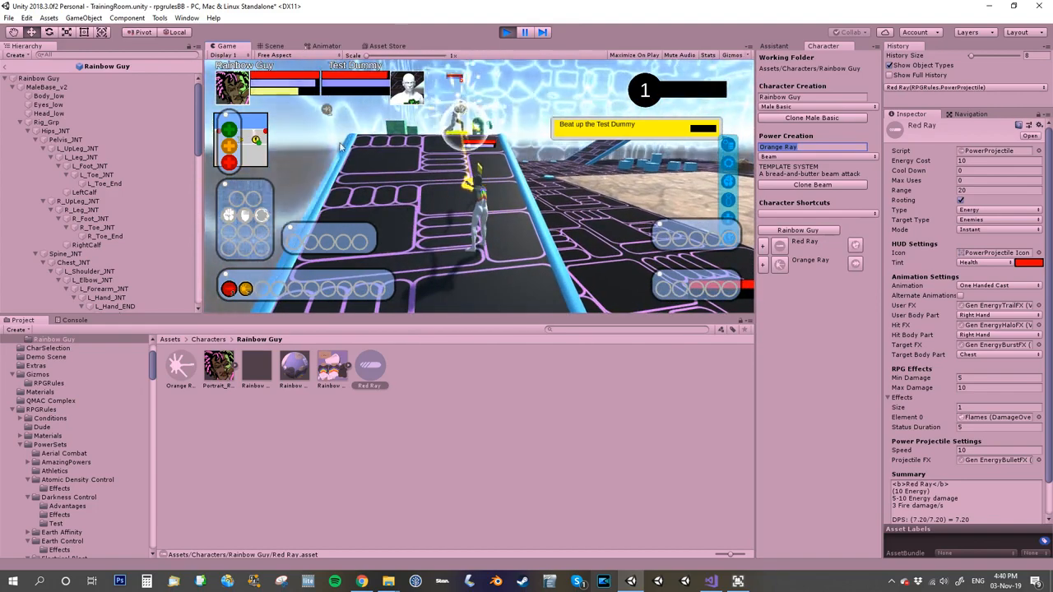
key("w")
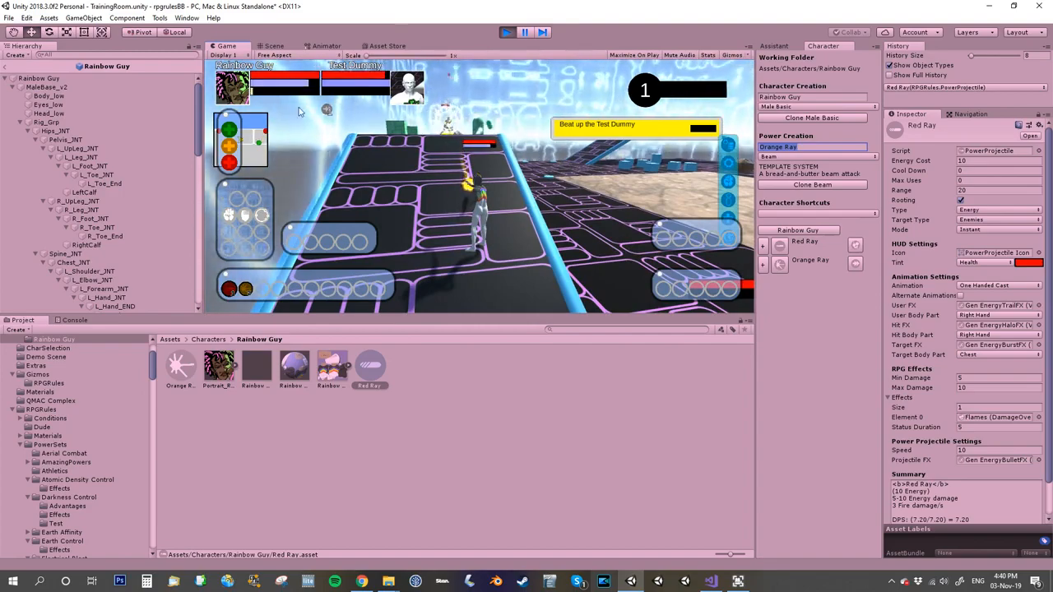
key("w")
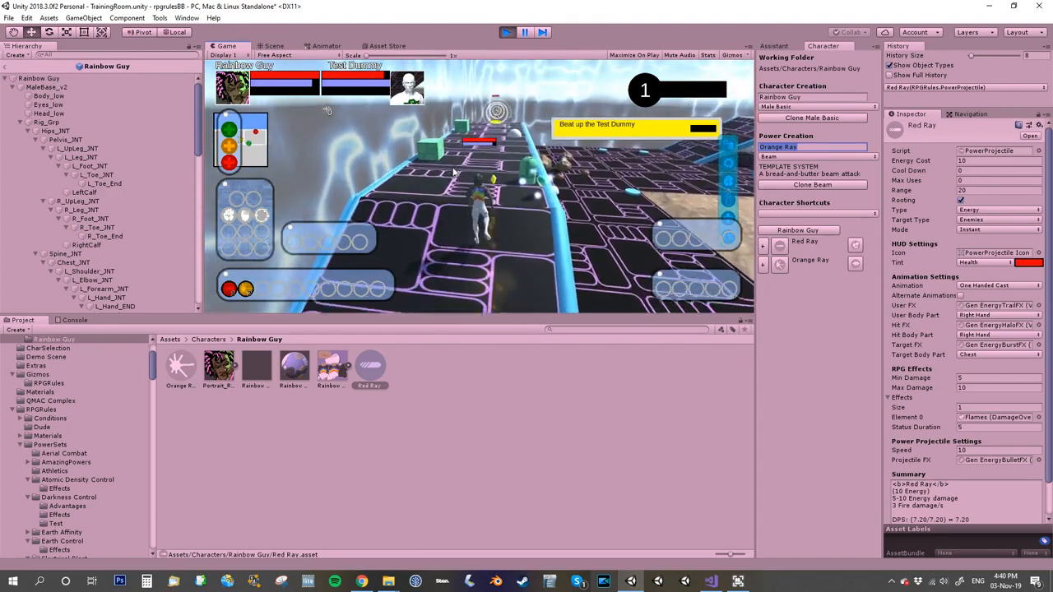
key("w")
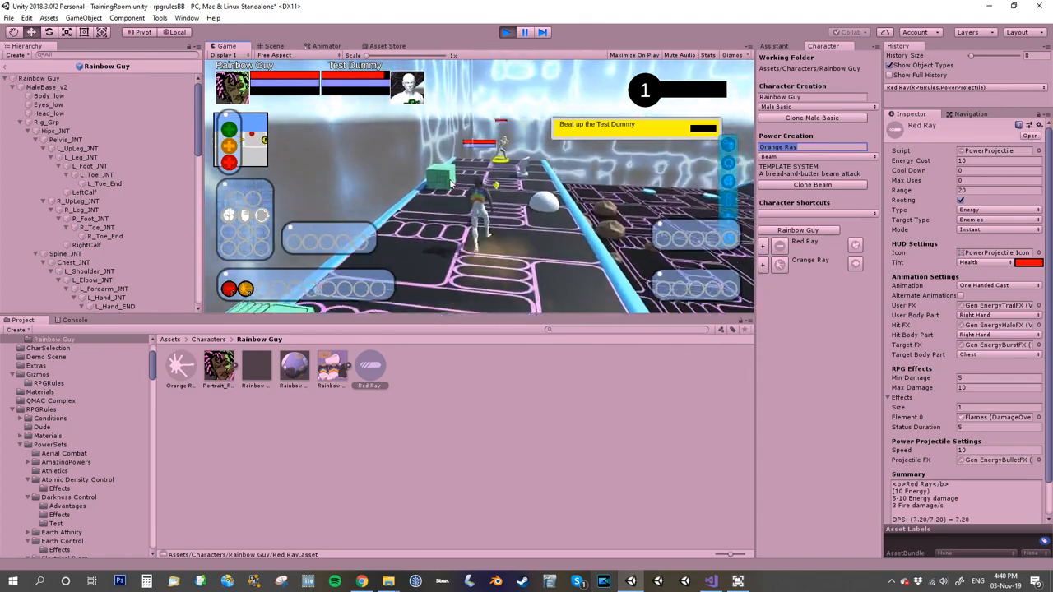
key("w")
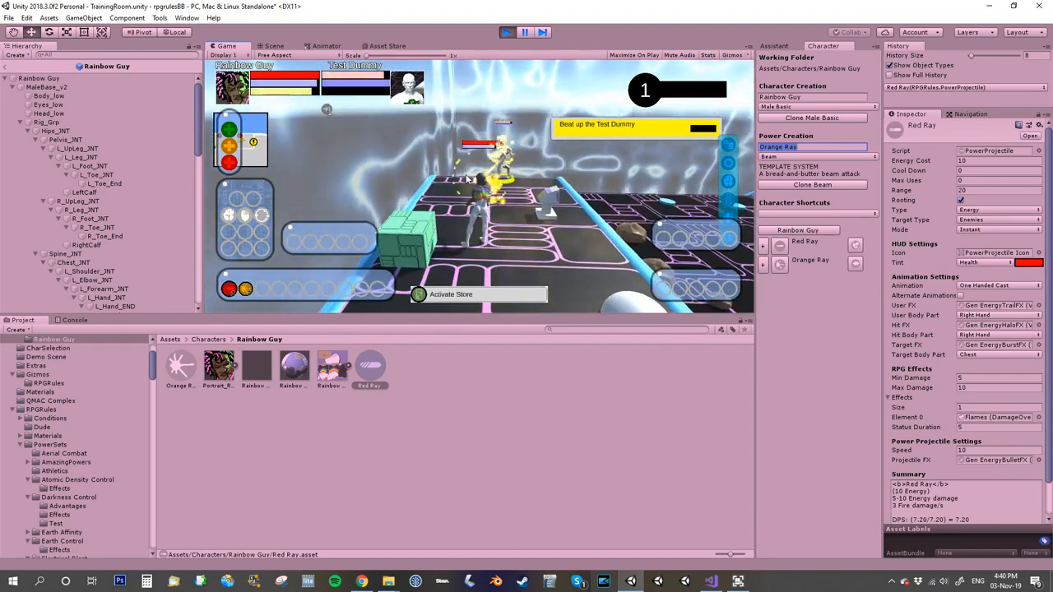
left_click(506, 32)
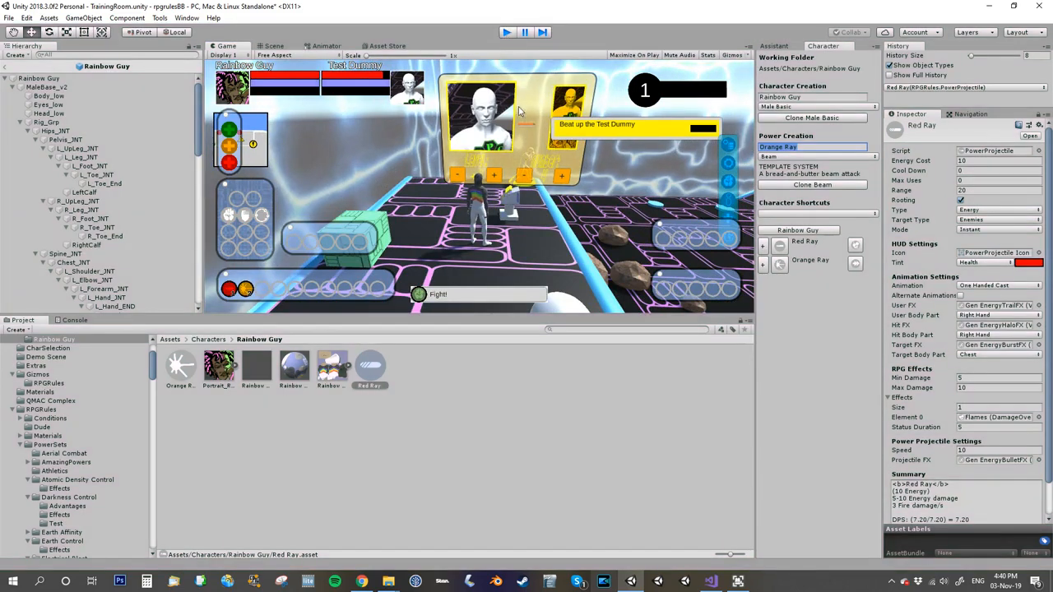
key("ctrl+p")
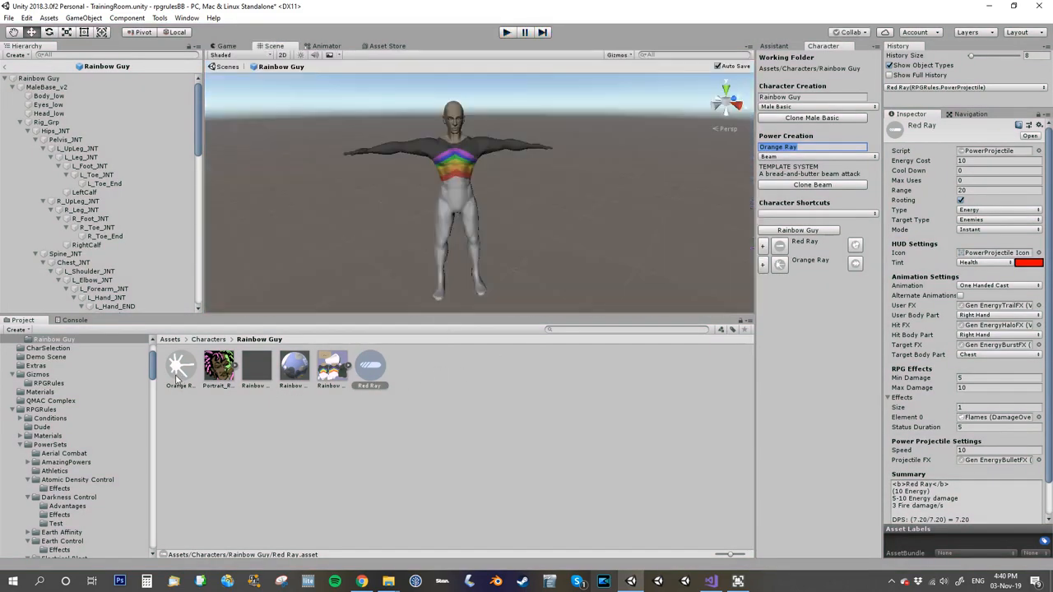
Step: Select Orange Ray and turn off its Rooting option
left_click(181, 370)
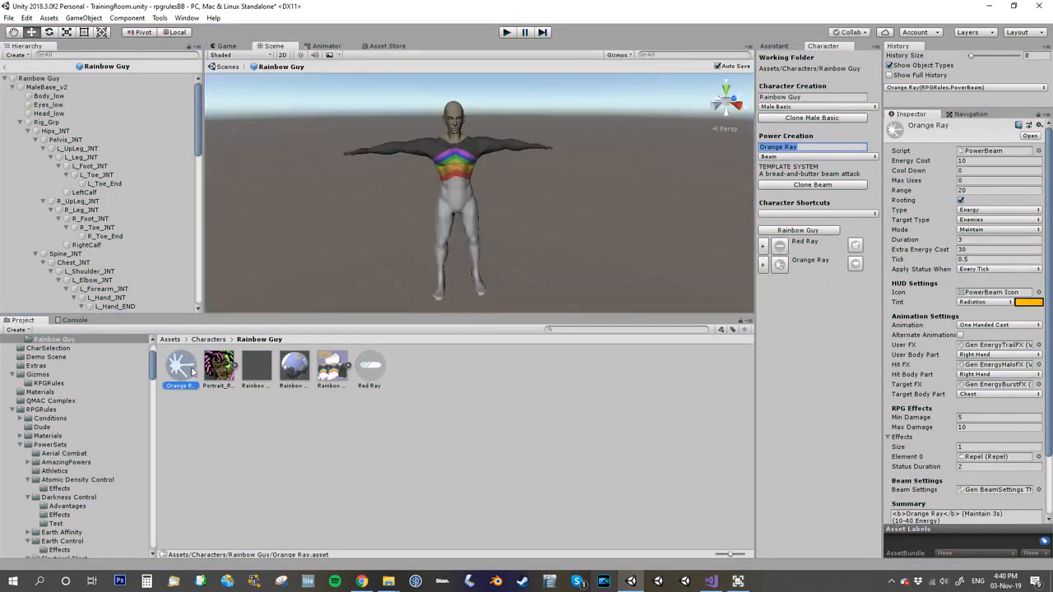
left_click(960, 201)
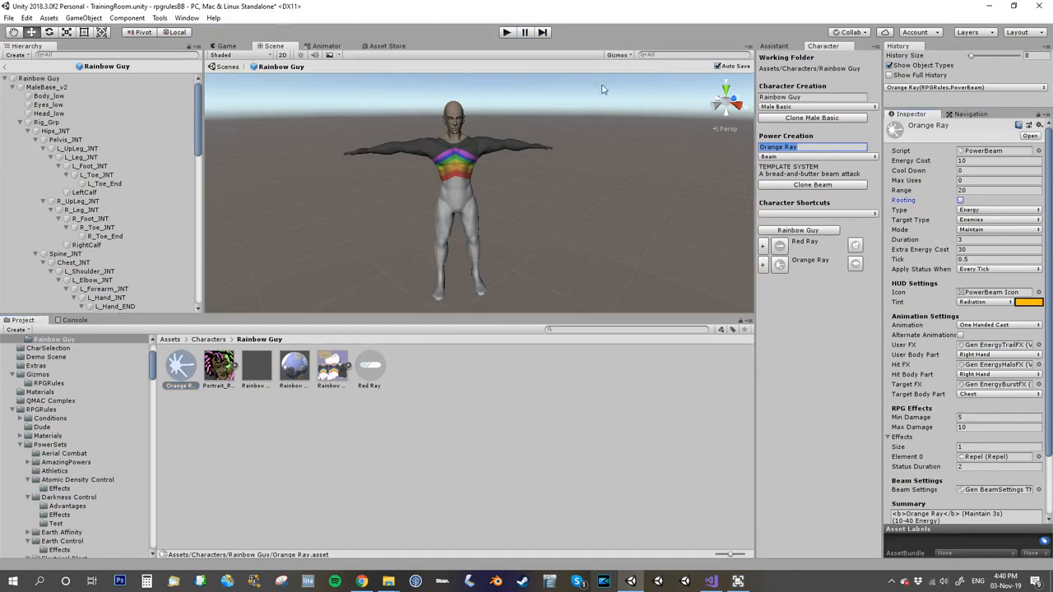
Step: Play the scene, fire Orange Ray at the Test Dummy while moving, and stop playing
left_click(507, 32)
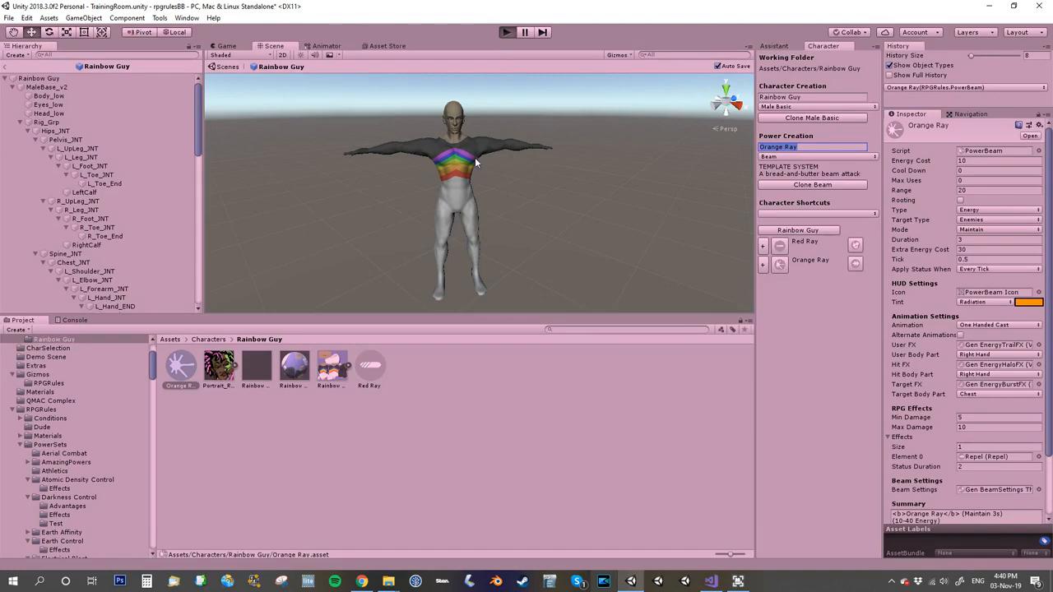
right_click_drag(579, 231, 346, 172)
scroll(345, 172, "down", 3)
key("2")
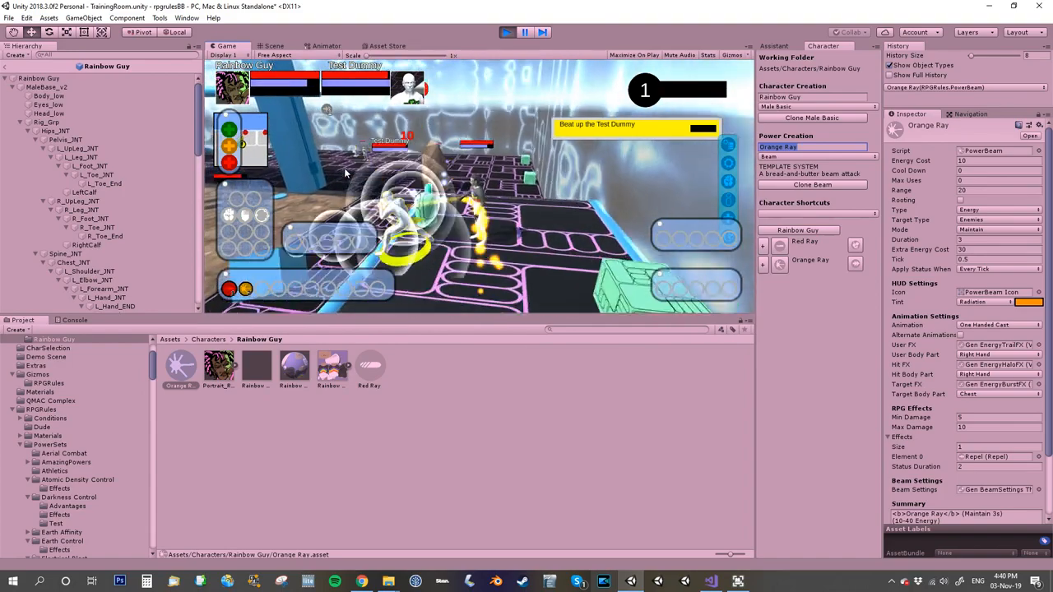
key("2")
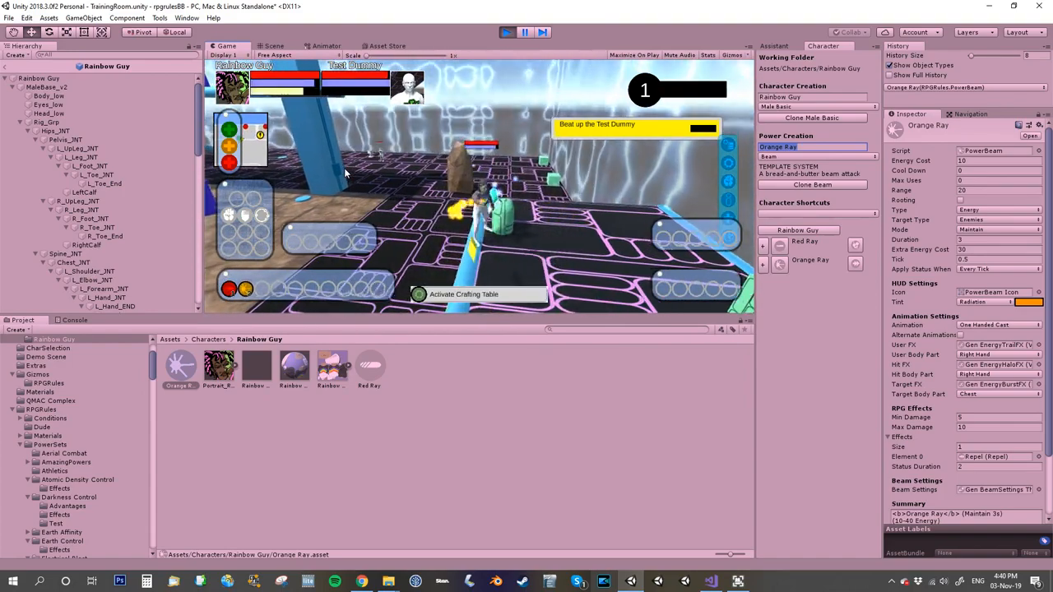
right_click_drag(344, 168, 389, 196)
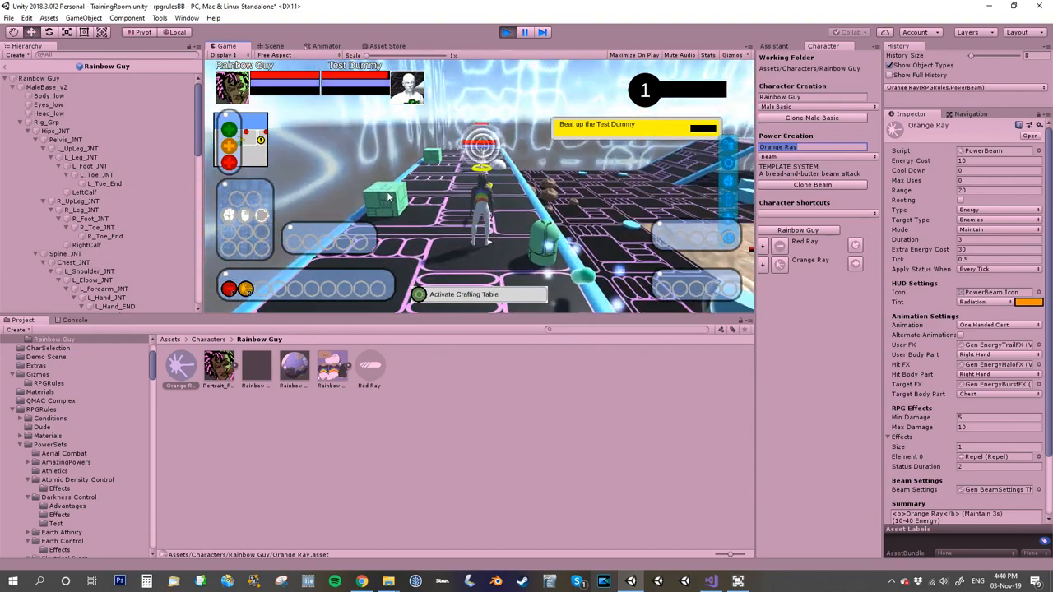
key("2")
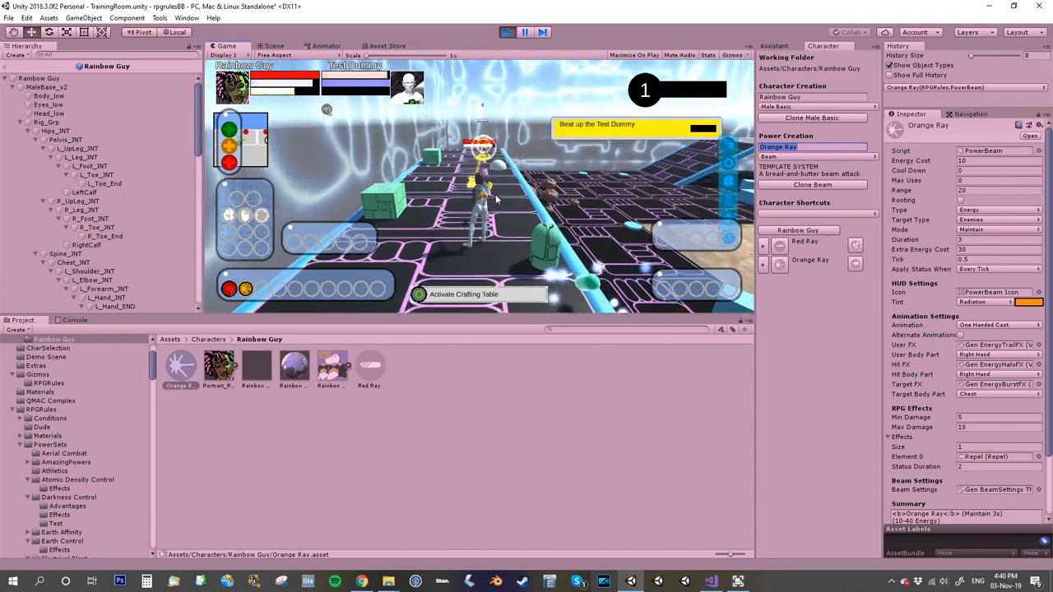
key("w")
key("d")
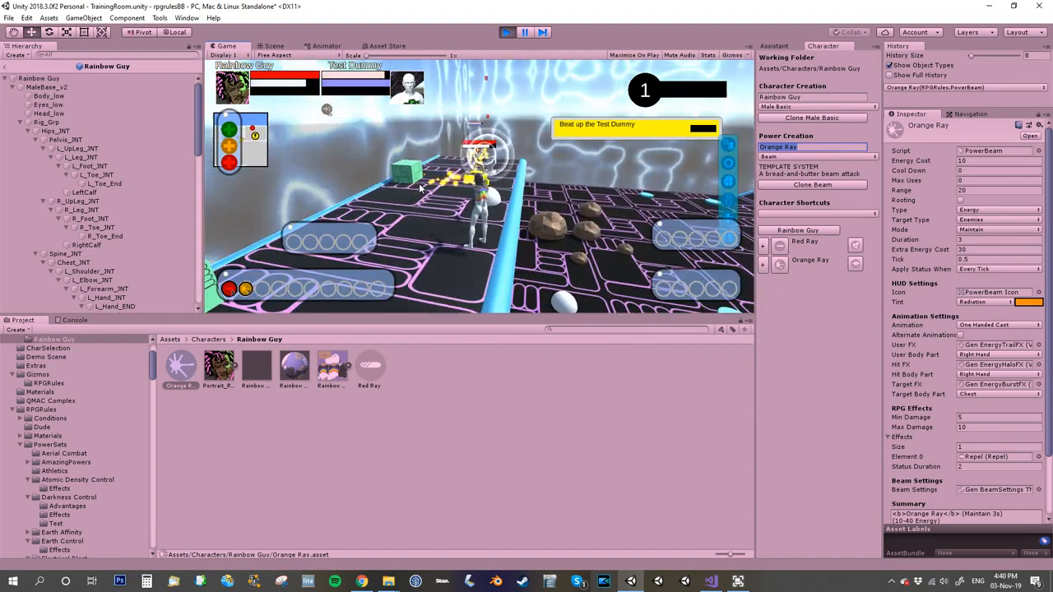
key("w")
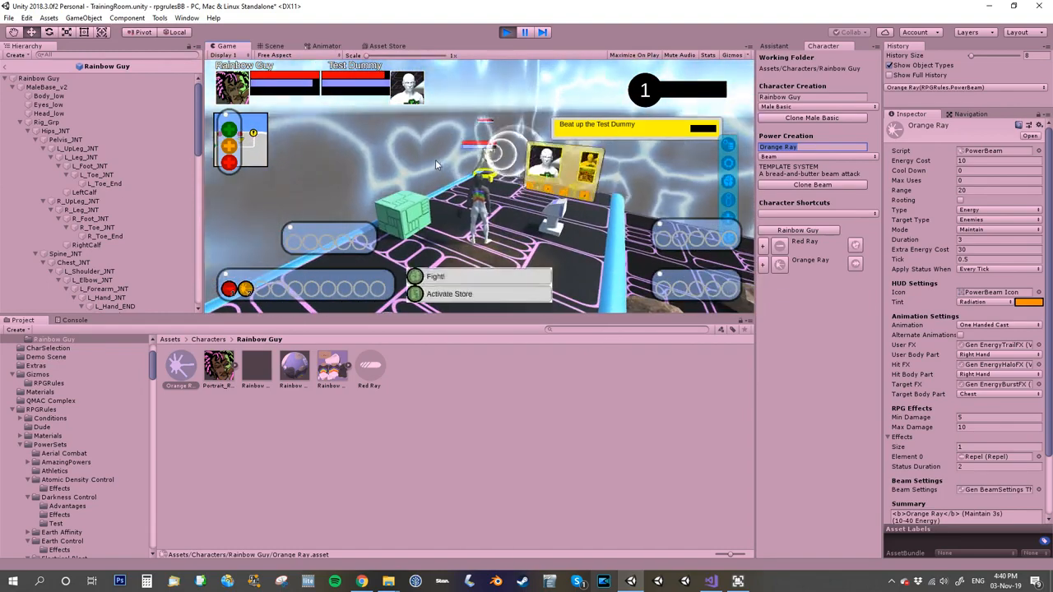
key("w")
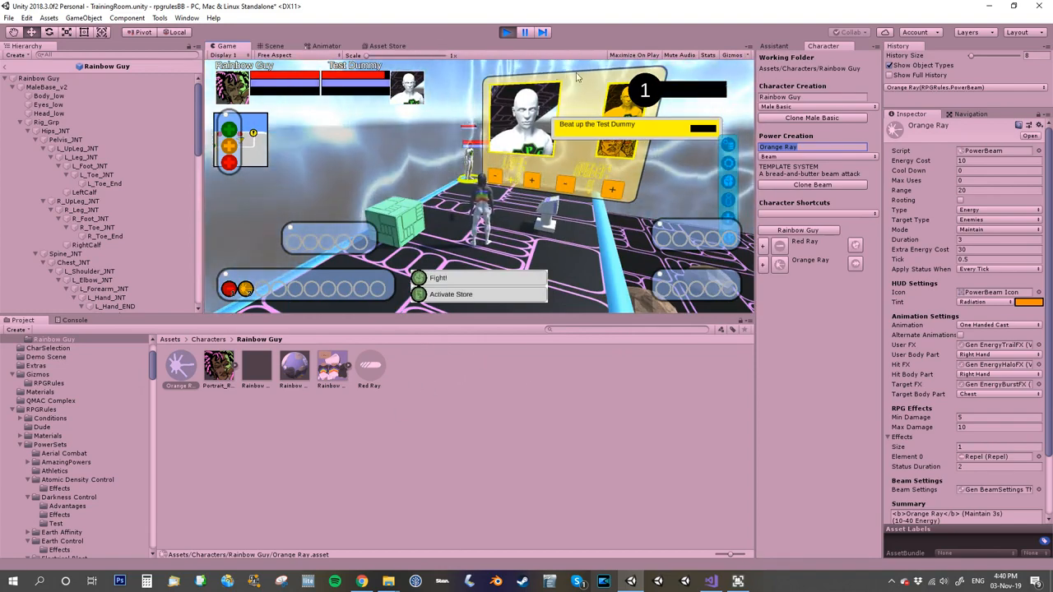
key("ctrl+p")
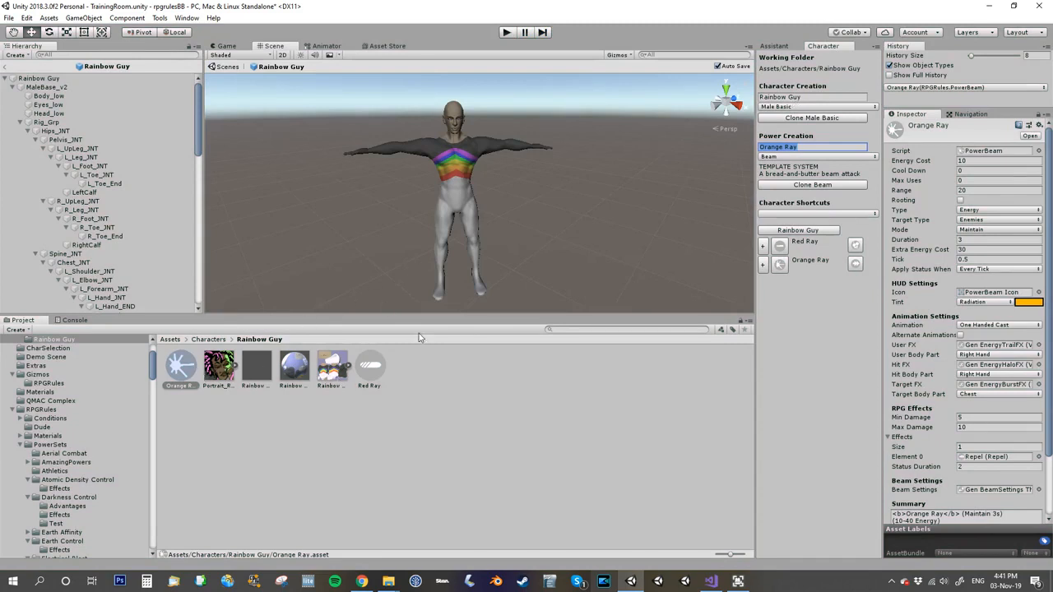
Step: Use the character shortcuts to inspect Rainbow Guy, Red Ray, Orange Ray, and each power's status effect
left_click(804, 157)
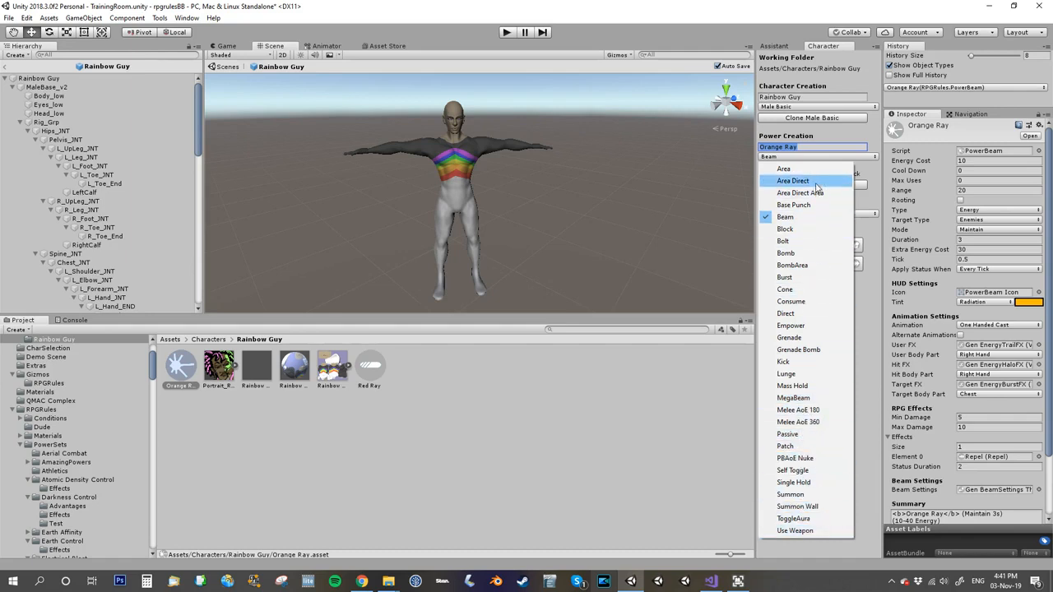
left_click(870, 239)
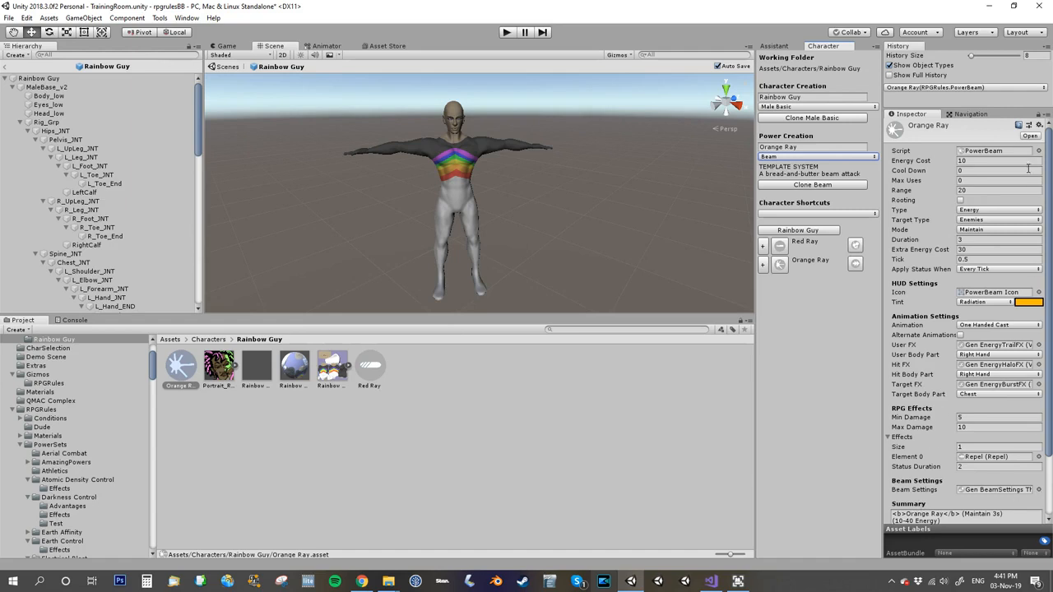
left_click(779, 246)
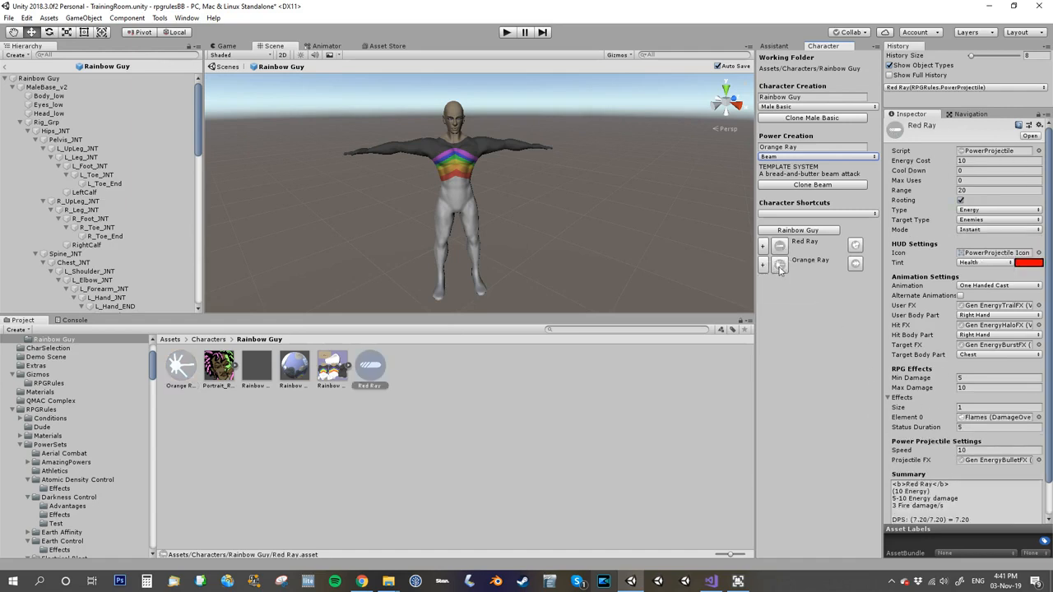
left_click(779, 265)
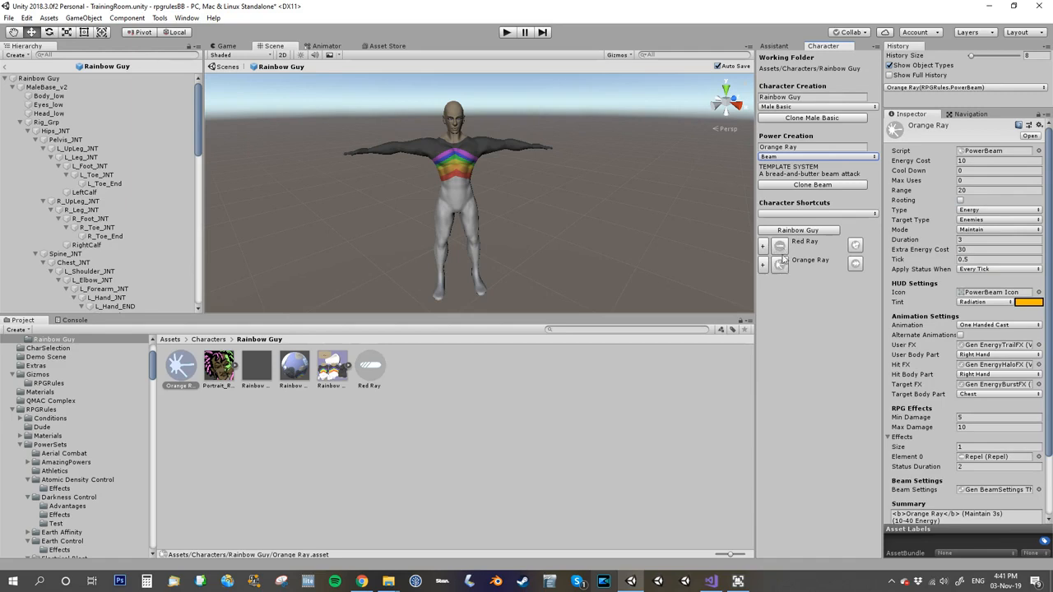
left_click(781, 247)
left_click(779, 264)
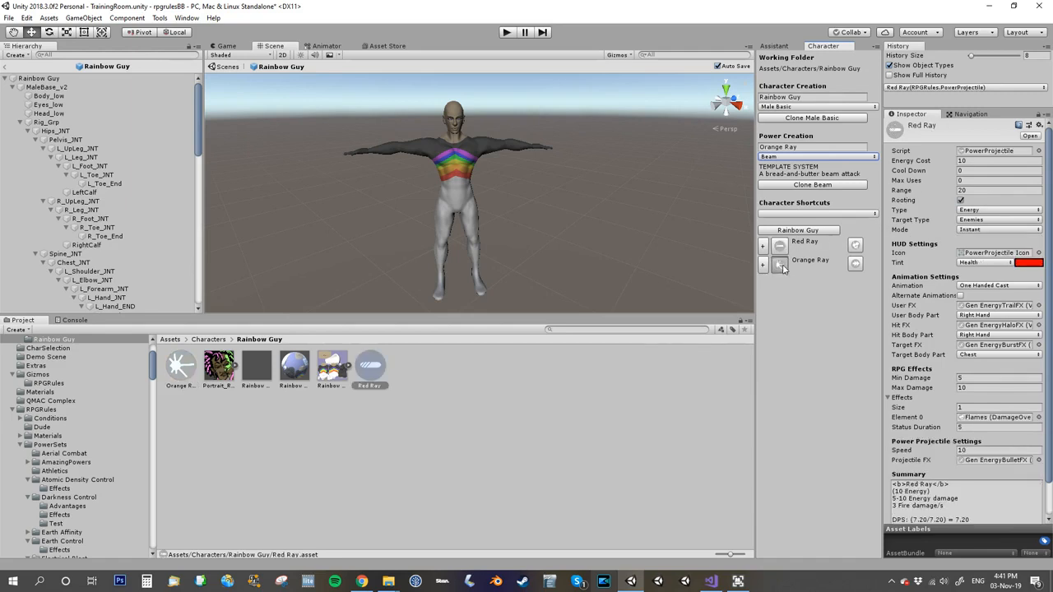
left_click(809, 232)
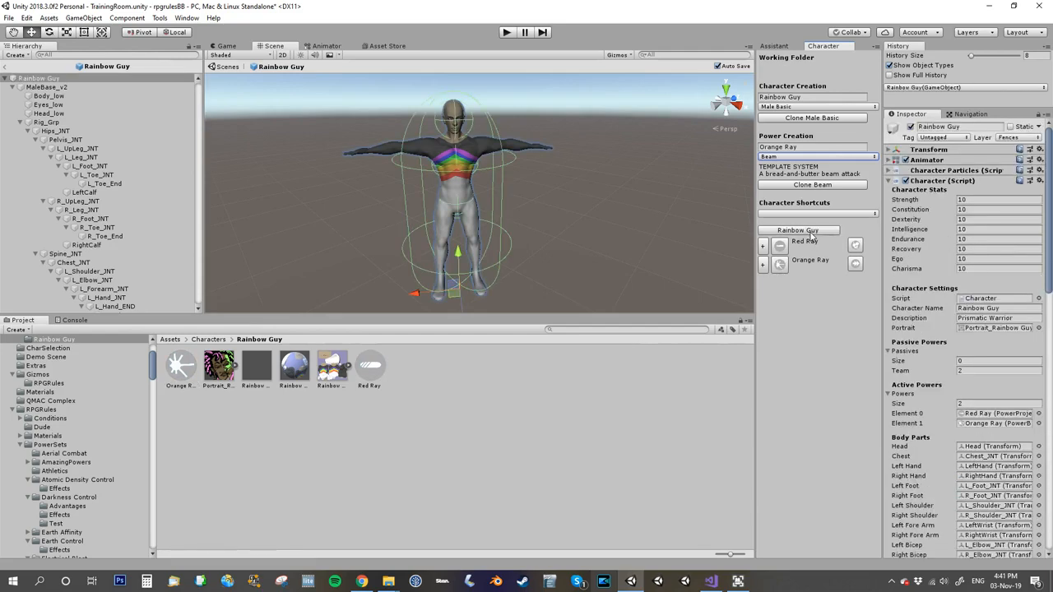
left_click(780, 247)
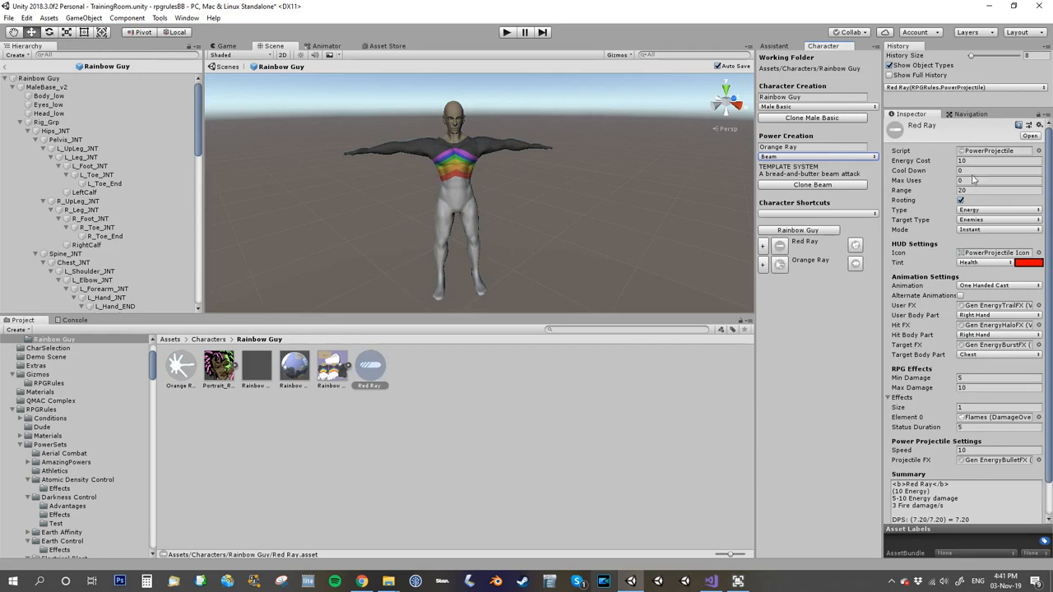
left_click(785, 268)
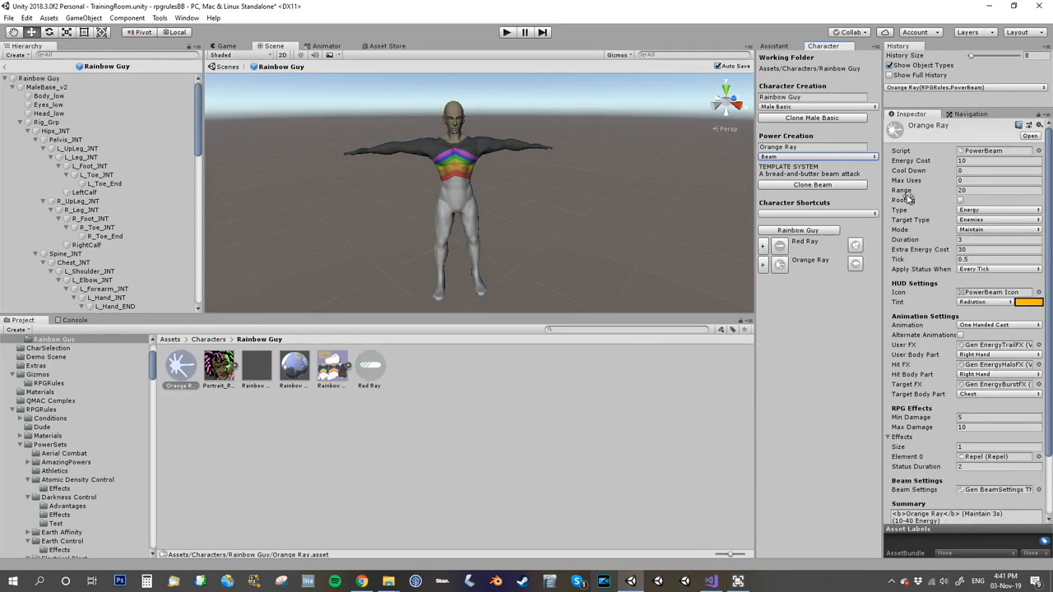
left_click(856, 263)
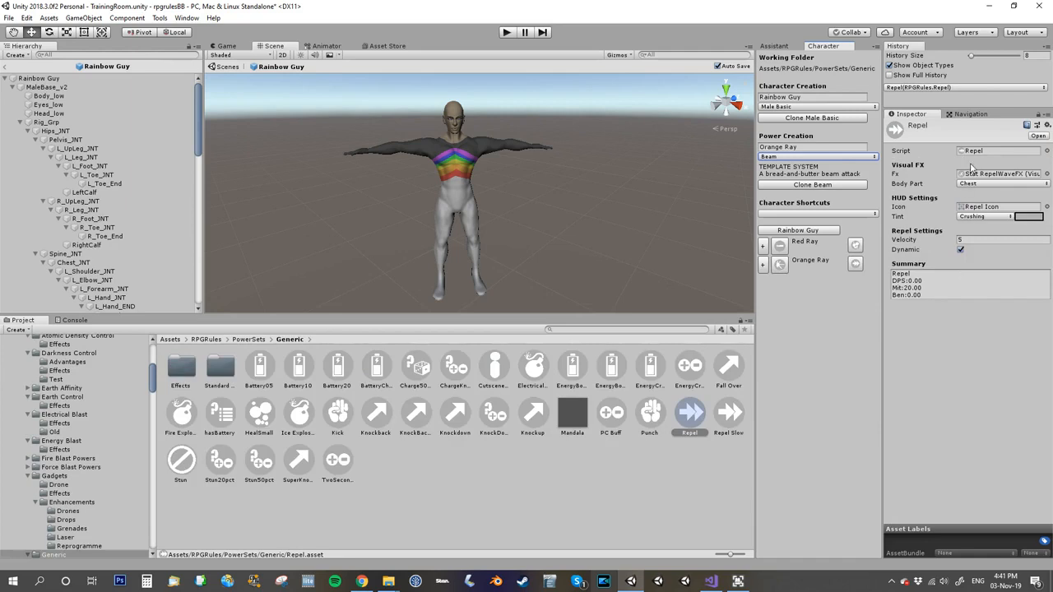
left_click(855, 246)
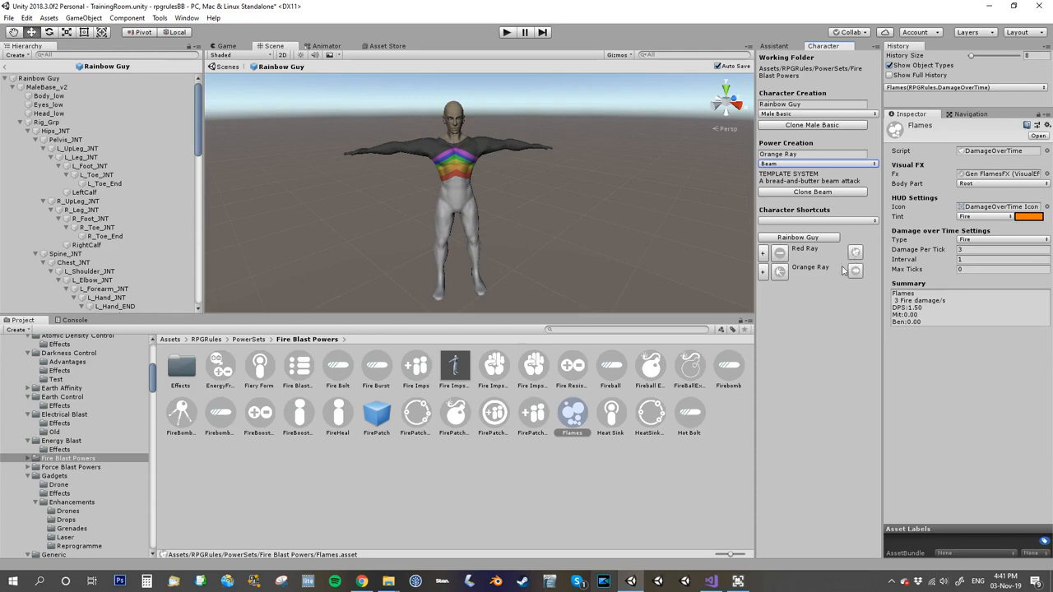
left_click(781, 257)
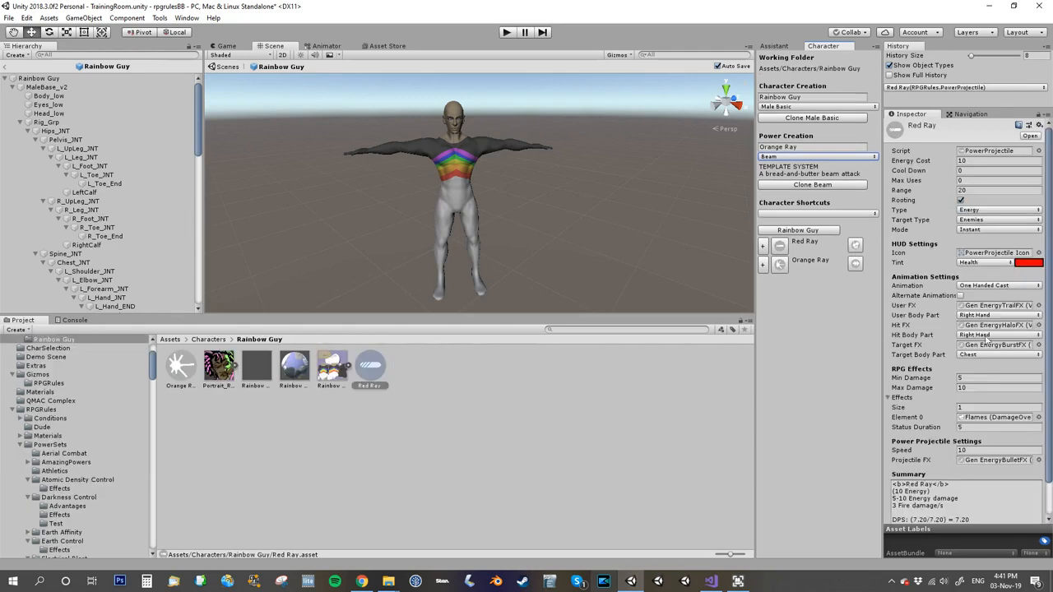